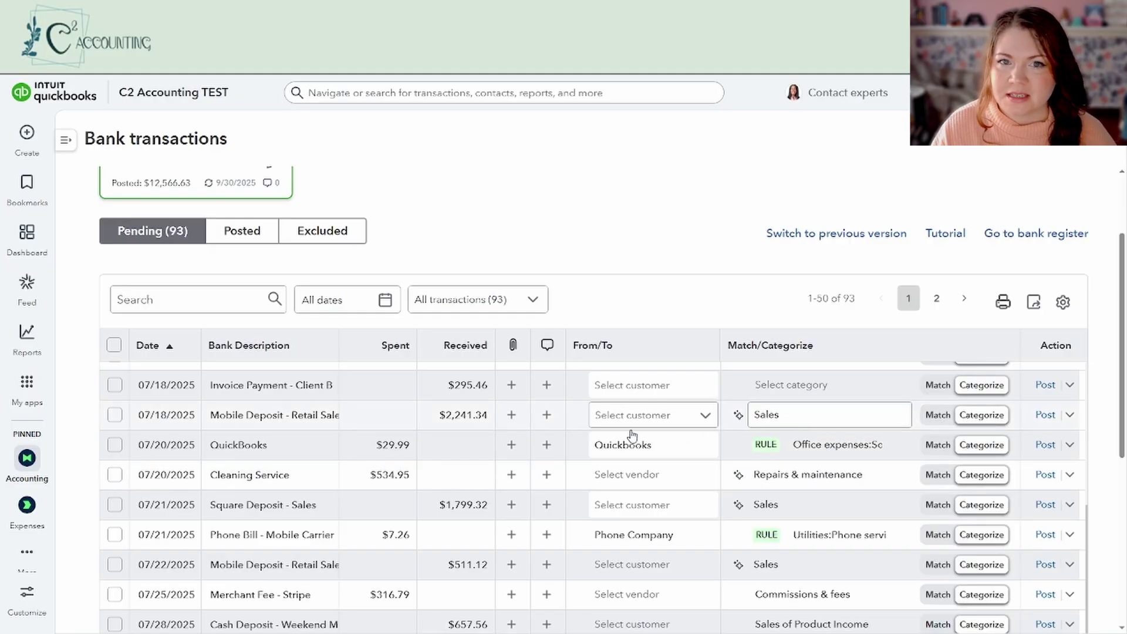
- Expand the details of the 07/29/2025 Fuel - Shell Station transaction in the pending list and review its categorization fields
{"action": "scroll", "coordinate": [810, 470], "scroll_direction": "down", "scroll_amount": 4}
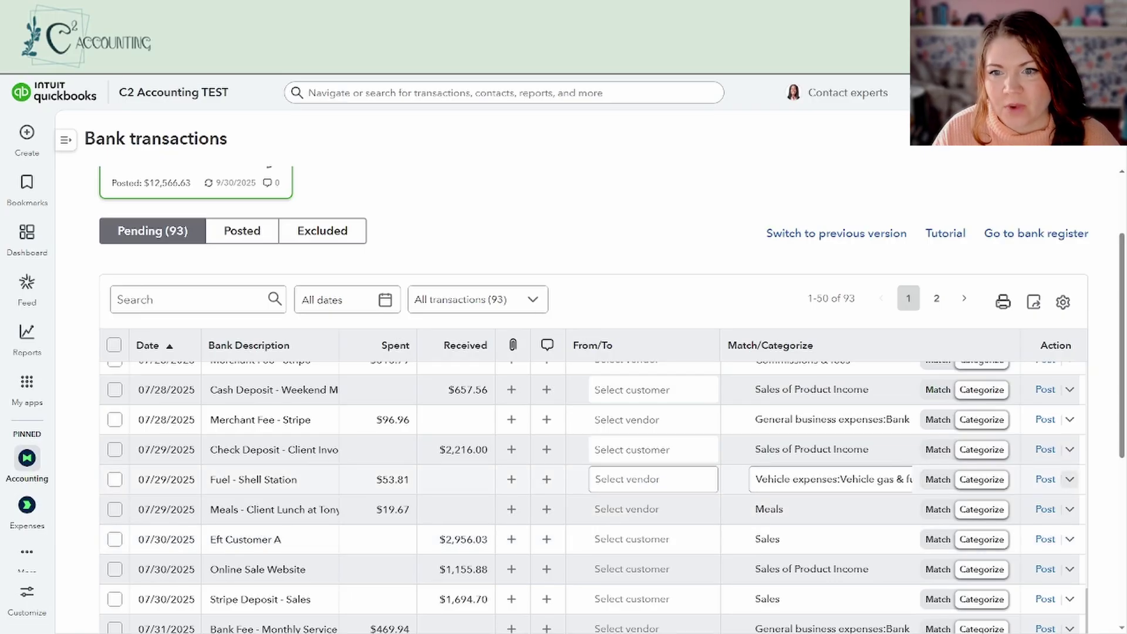
{"action": "left_click", "coordinate": [1069, 479]}
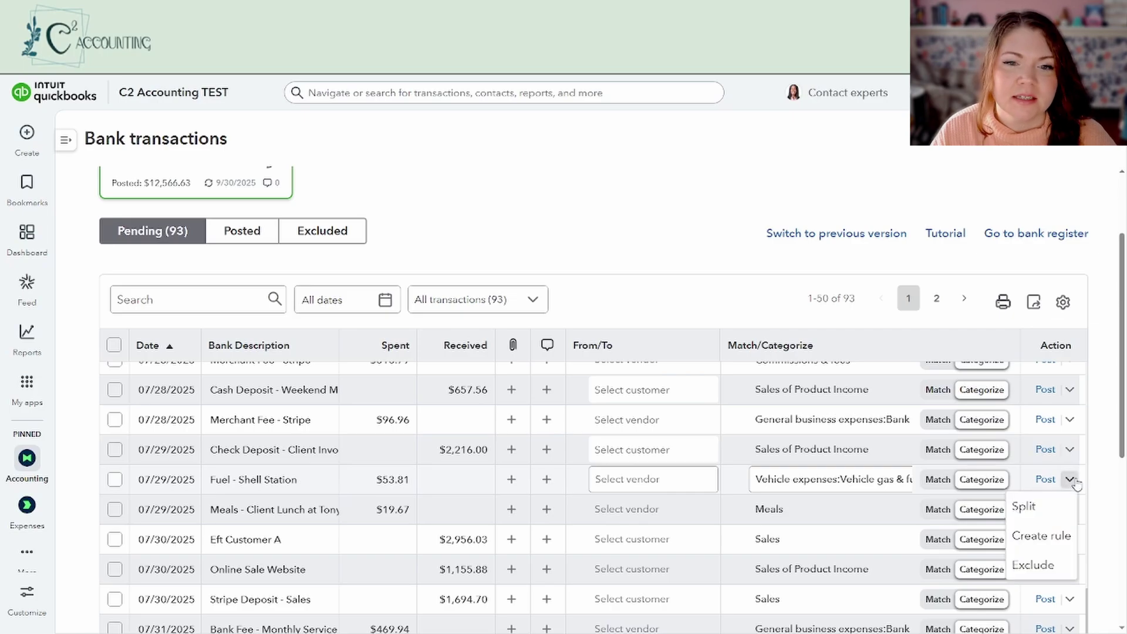
{"action": "left_click", "coordinate": [324, 486]}
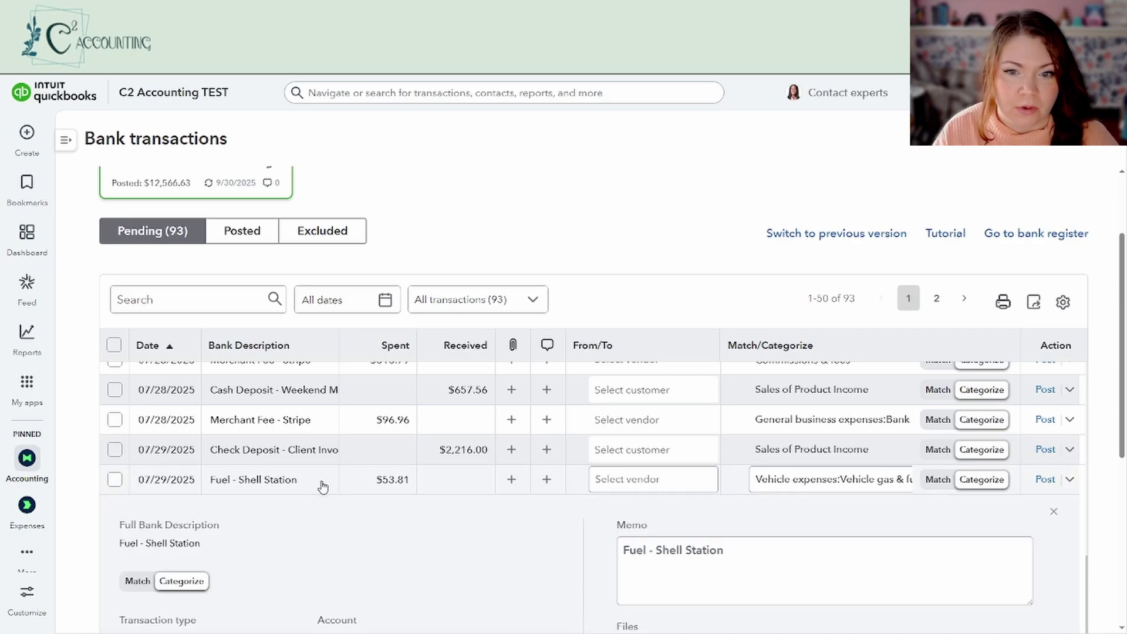
{"action": "scroll", "coordinate": [325, 488], "scroll_direction": "down", "scroll_amount": 5}
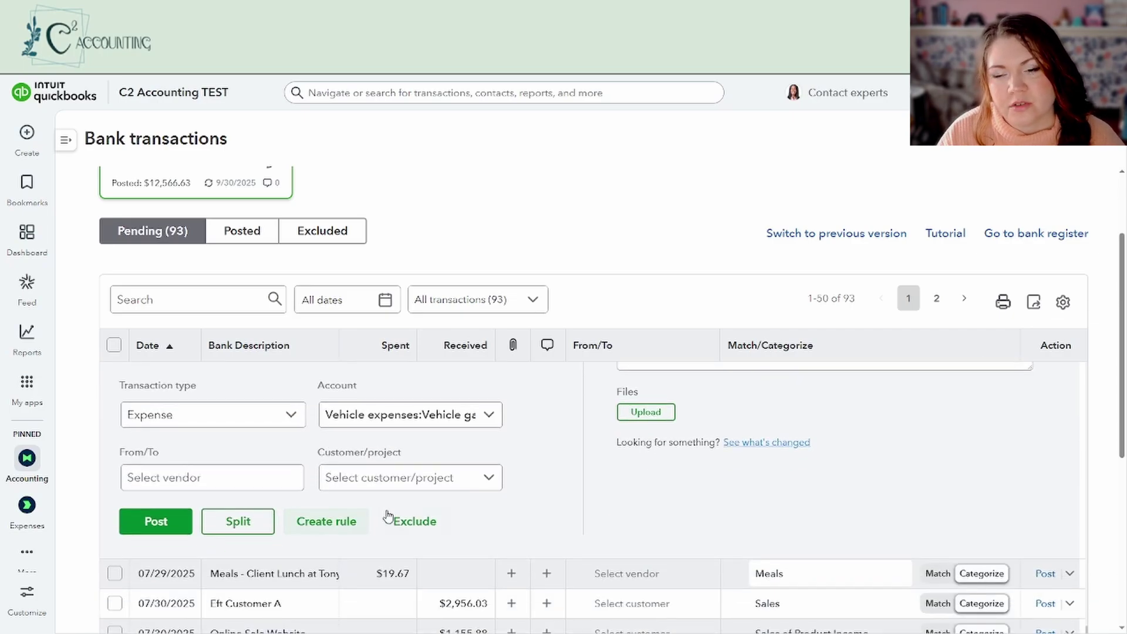
{"action": "scroll", "coordinate": [564, 515], "scroll_direction": "up", "scroll_amount": 3}
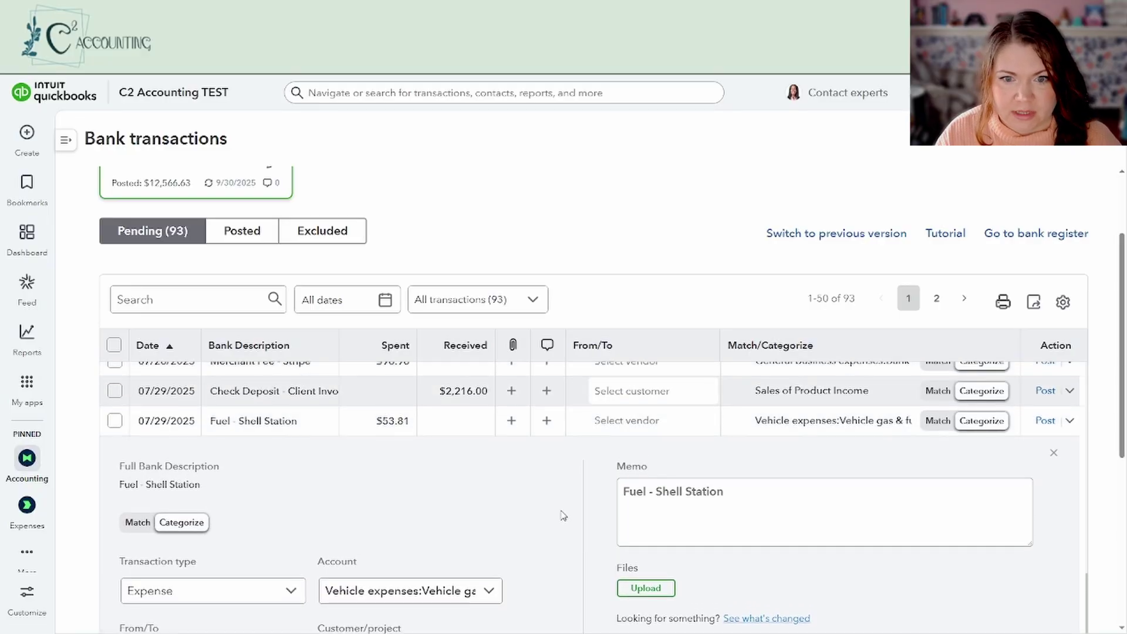
{"action": "scroll", "coordinate": [539, 518], "scroll_direction": "down", "scroll_amount": 1}
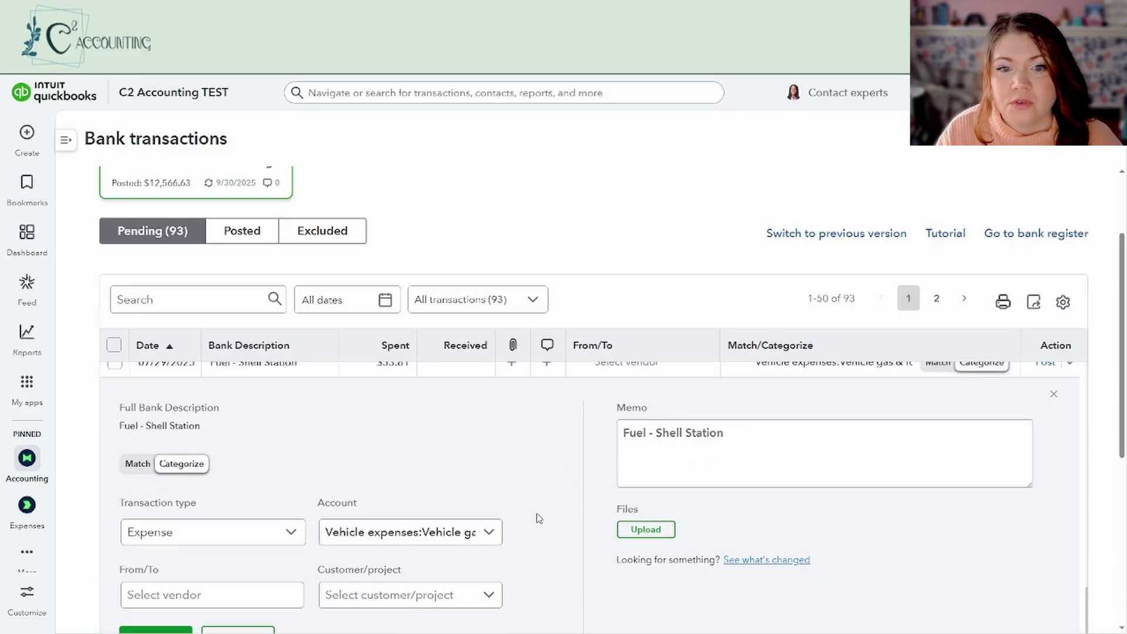
{"action": "scroll", "coordinate": [539, 518], "scroll_direction": "down", "scroll_amount": 2}
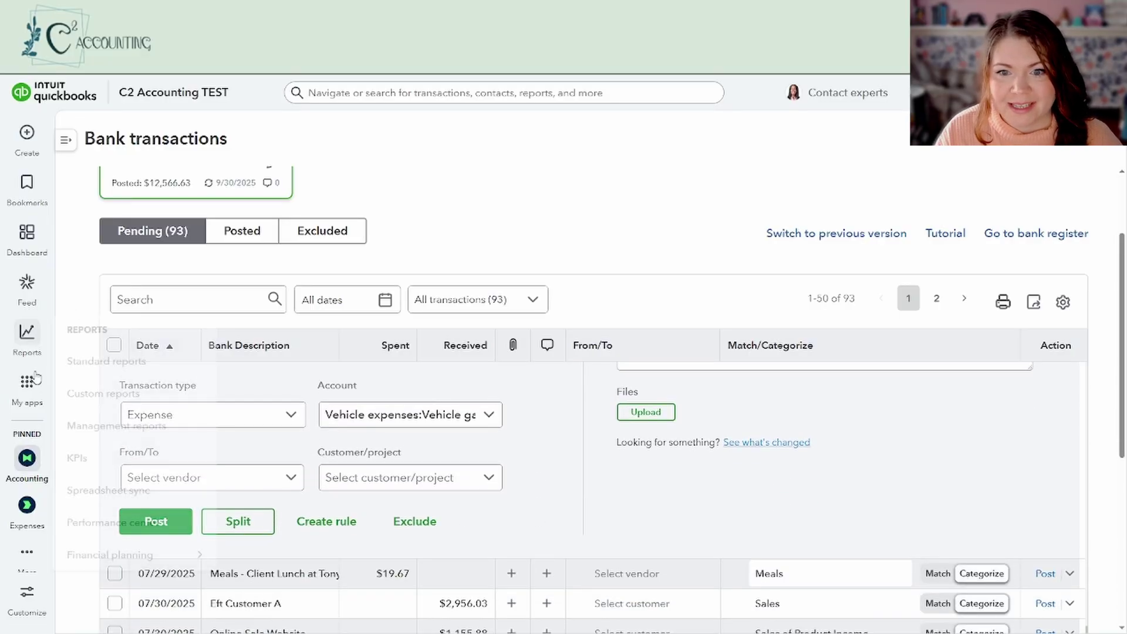
{"action": "mouse_move", "coordinate": [27, 381]}
{"action": "mouse_move", "coordinate": [122, 195]}
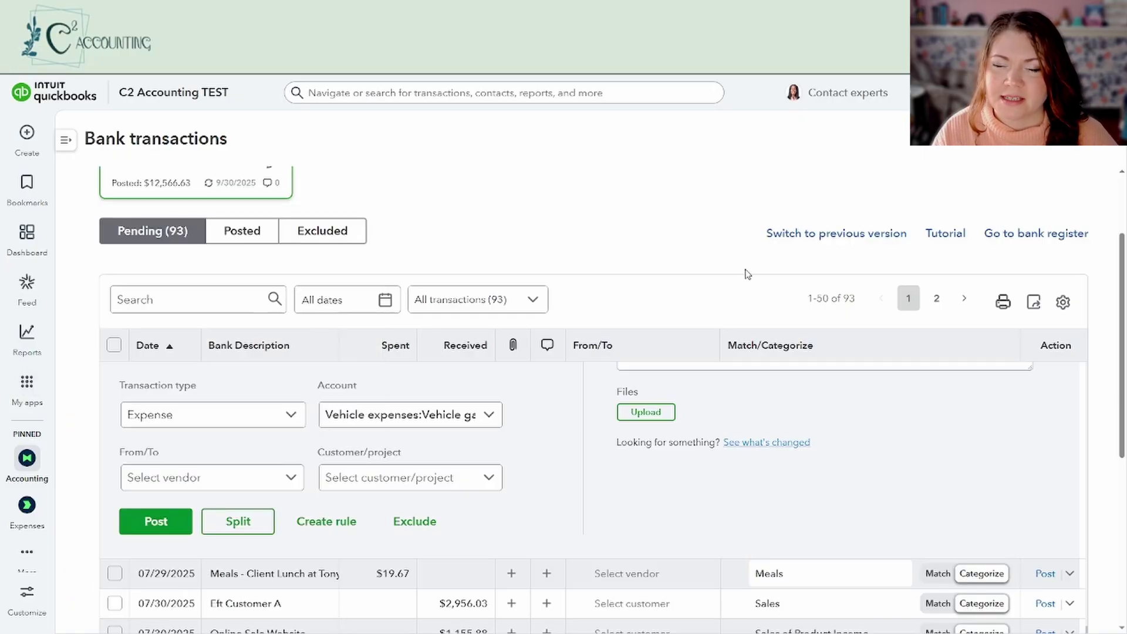
{"action": "left_click", "coordinate": [1037, 93]}
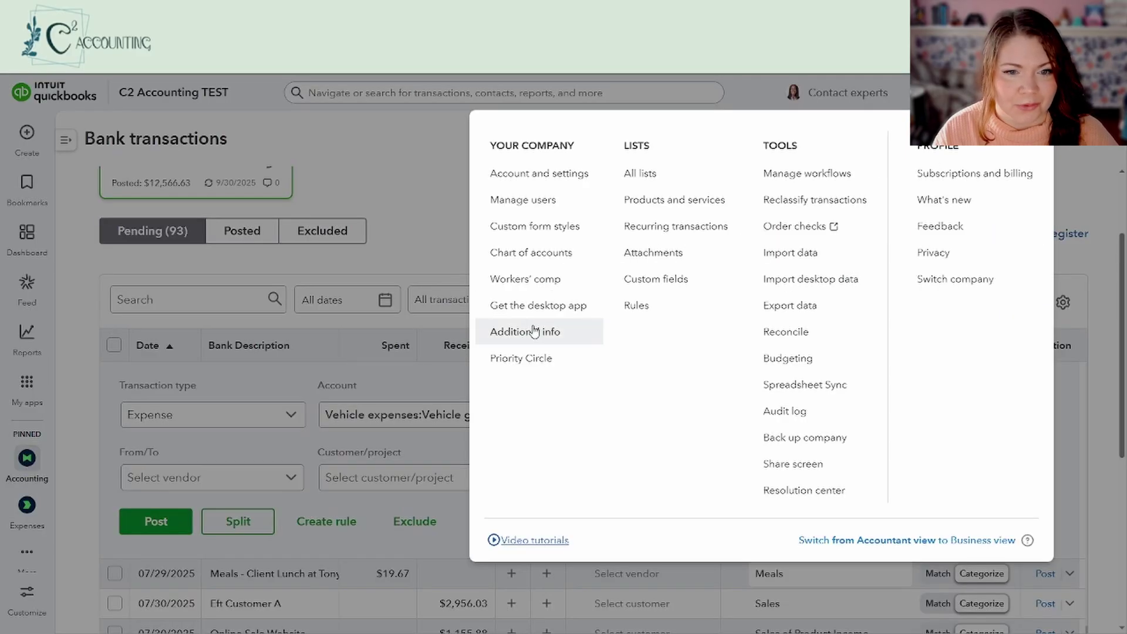
{"action": "left_click", "coordinate": [401, 385]}
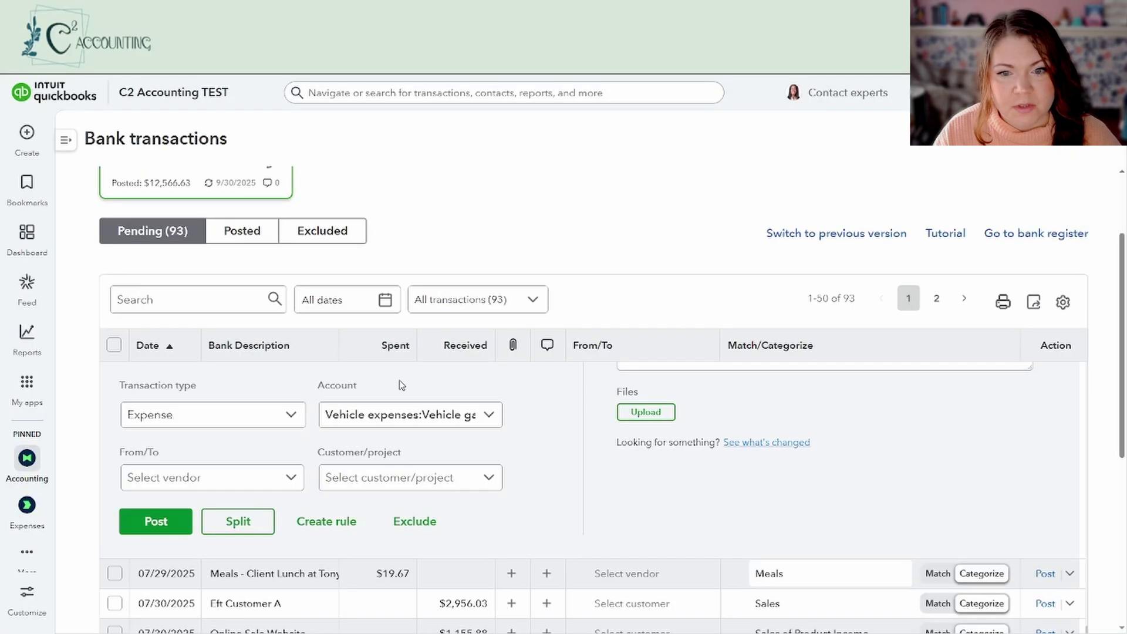
- Create a rule from the expanded Fuel - Shell Station transaction and name it Shell Gas Expense
{"action": "left_click", "coordinate": [327, 524]}
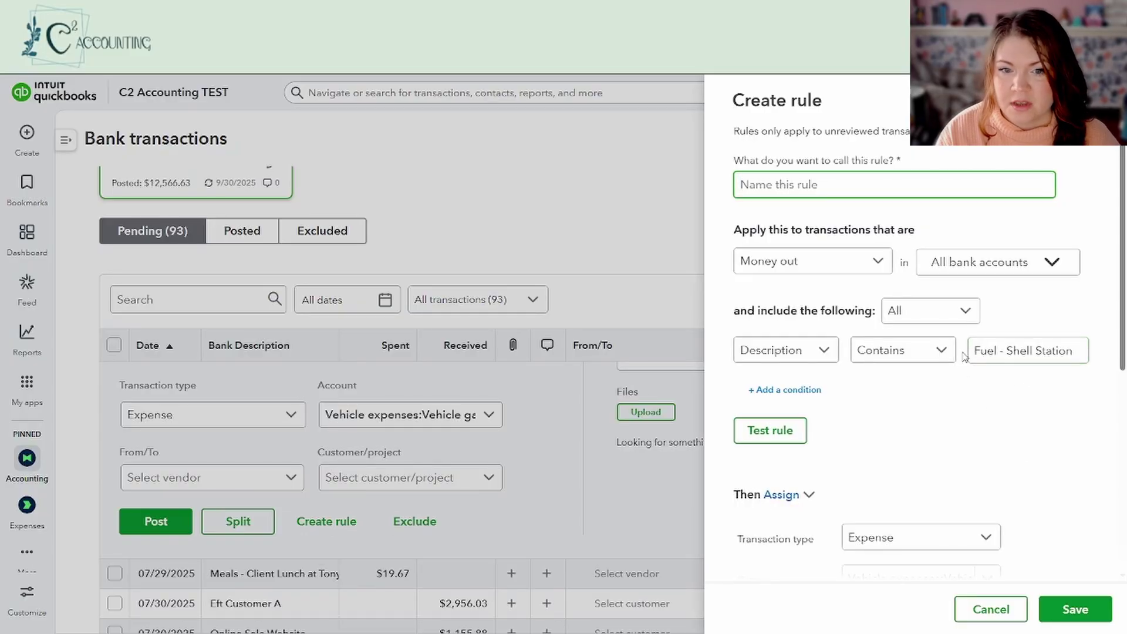
{"action": "scroll", "coordinate": [888, 404], "scroll_direction": "down", "scroll_amount": 2}
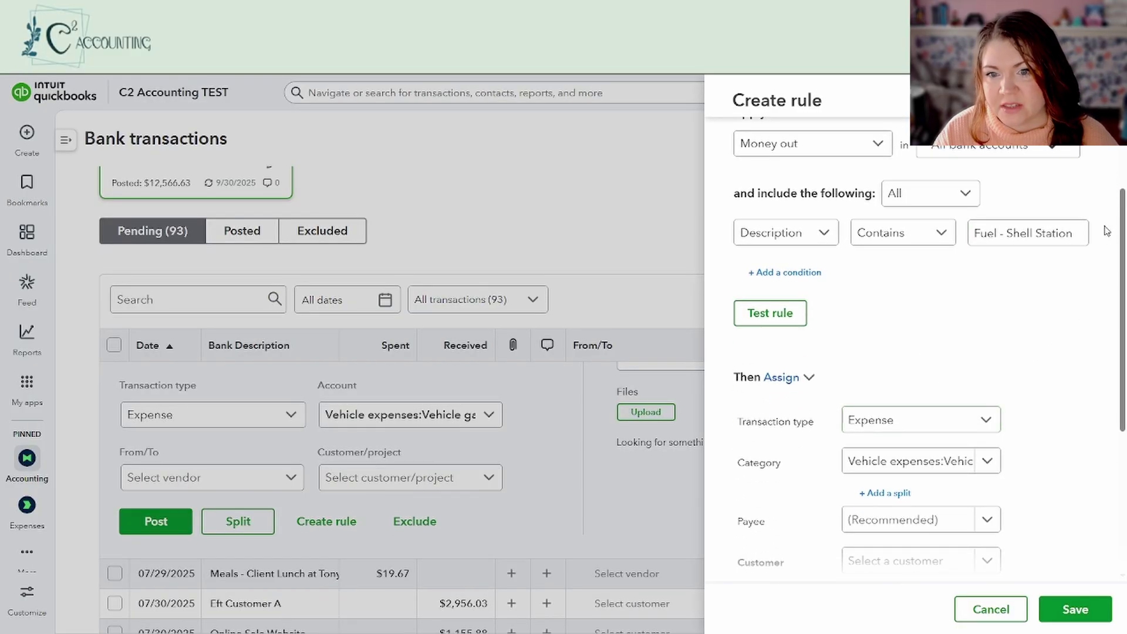
{"action": "scroll", "coordinate": [1006, 284], "scroll_direction": "down", "scroll_amount": 1}
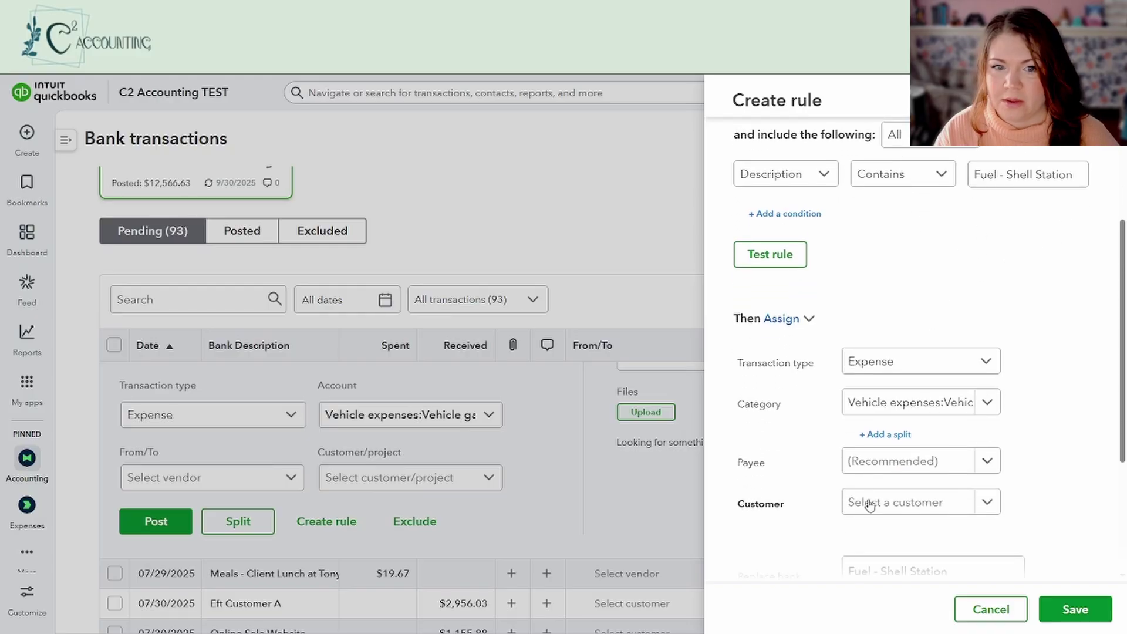
{"action": "scroll", "coordinate": [863, 364], "scroll_direction": "up", "scroll_amount": 3}
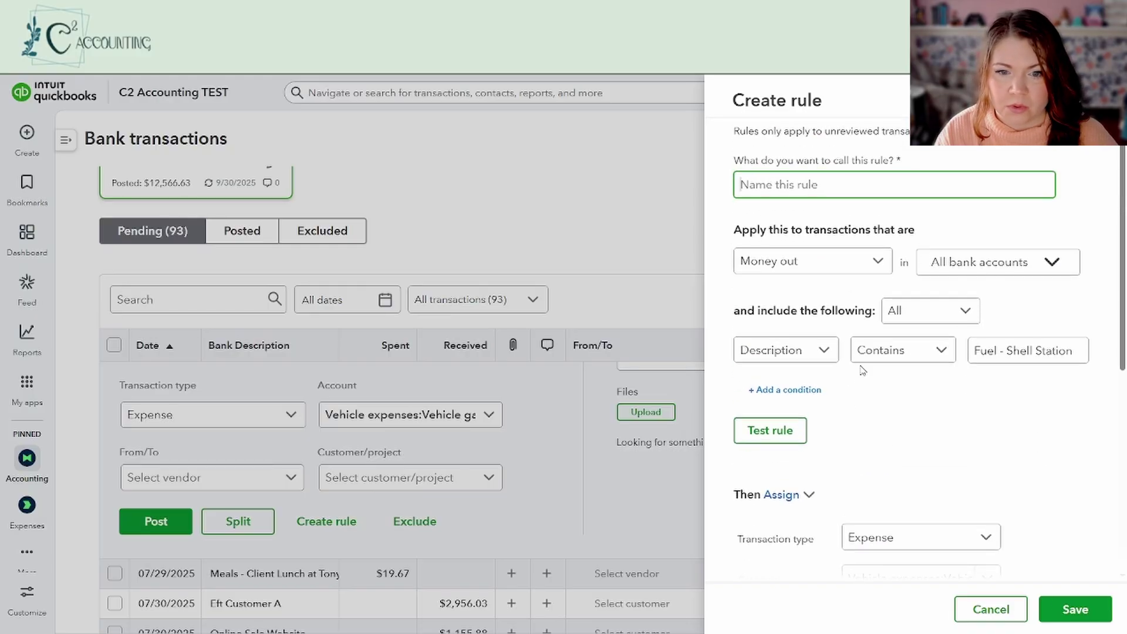
{"action": "left_click", "coordinate": [834, 244]}
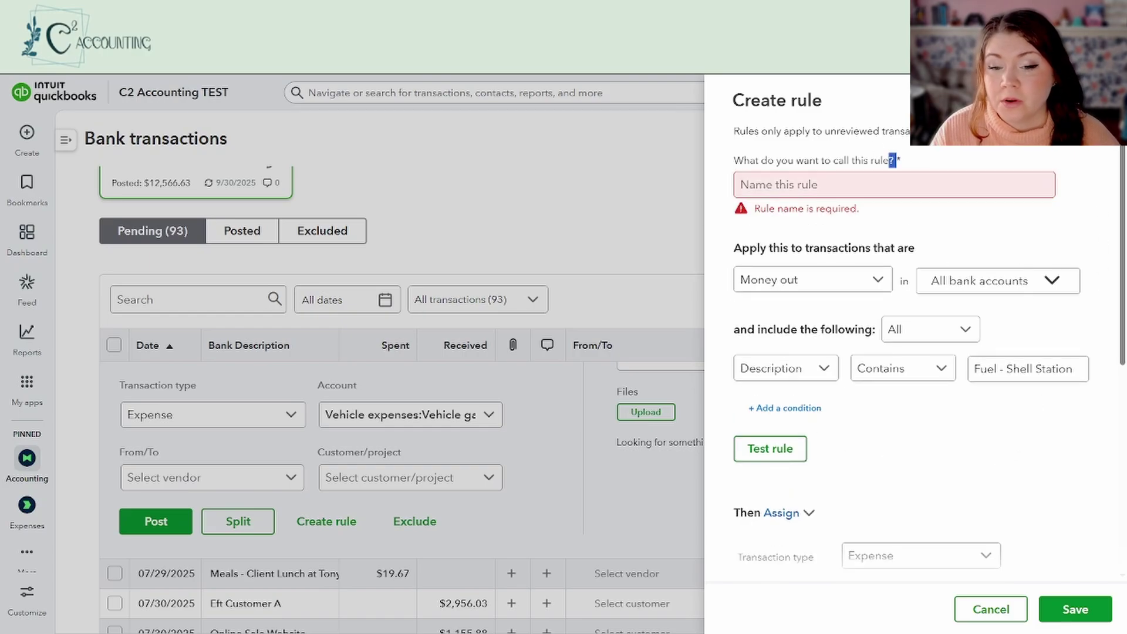
{"action": "left_click", "coordinate": [868, 187]}
{"action": "type", "text": "Shell Gas Expense"}
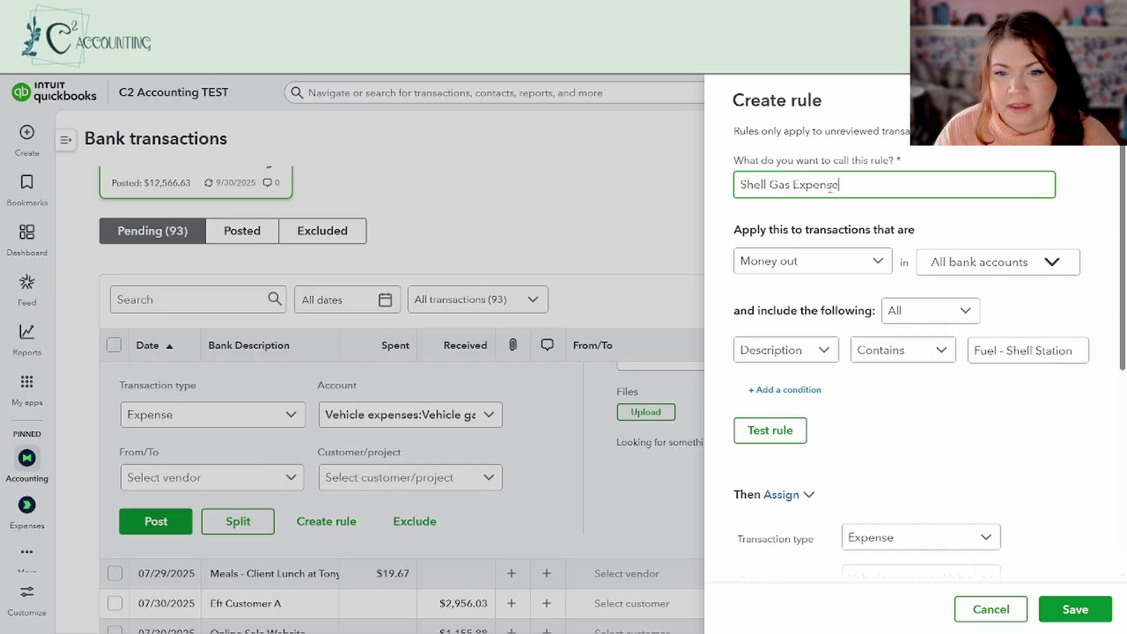
{"action": "left_click", "coordinate": [885, 237]}
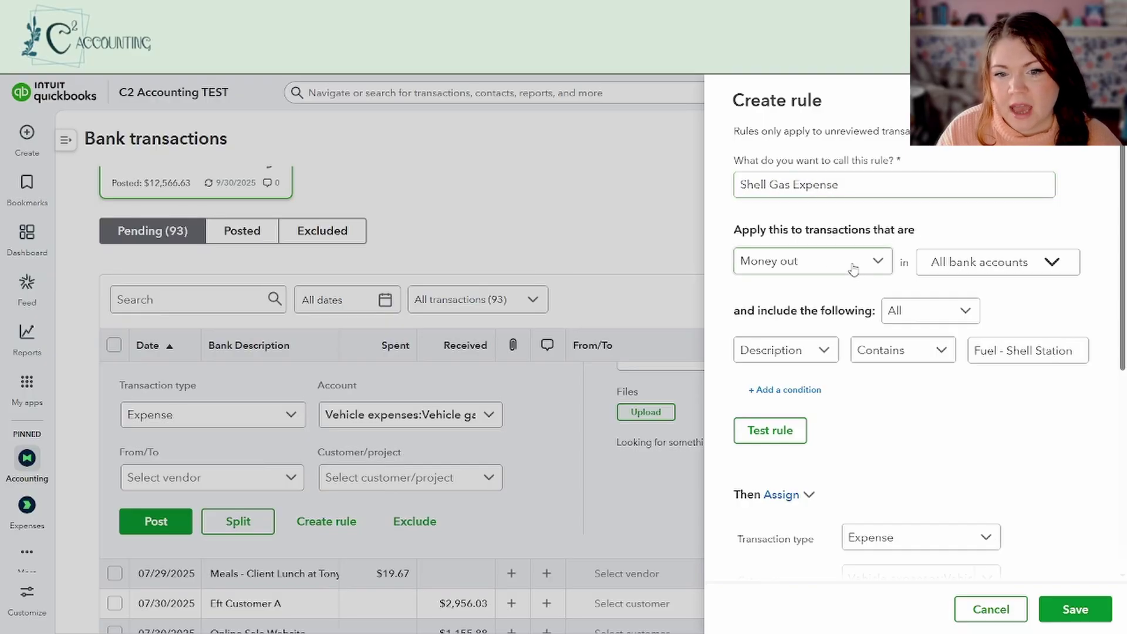
- Switch the rule to Money in to check its transaction type choices, and restore Money out
{"action": "left_click", "coordinate": [883, 267]}
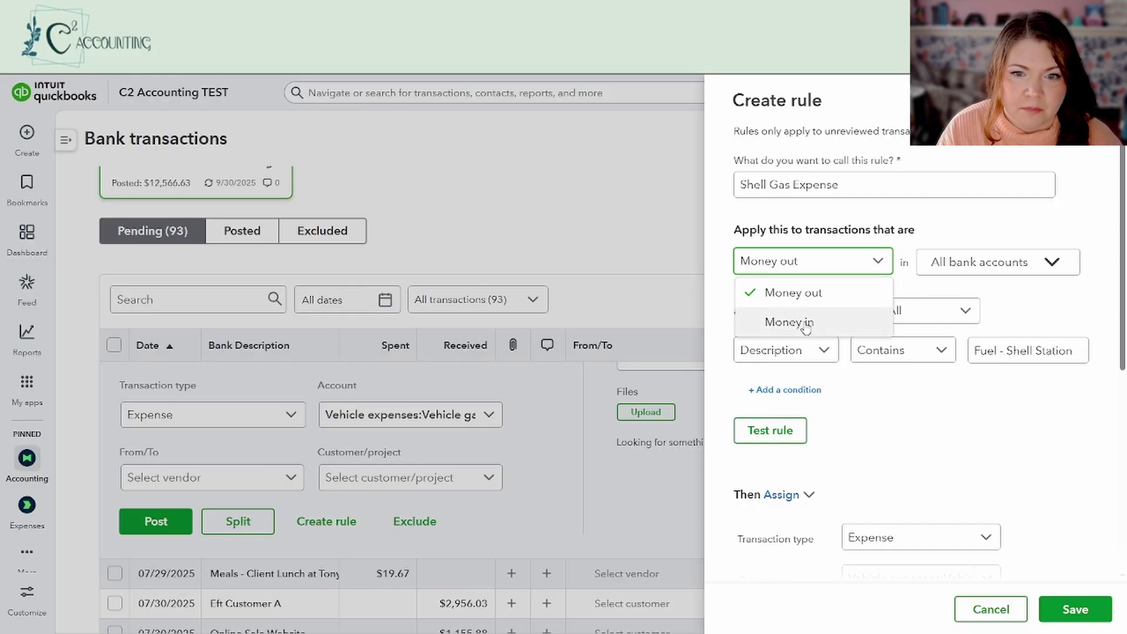
{"action": "left_click", "coordinate": [775, 321]}
{"action": "scroll", "coordinate": [924, 423], "scroll_direction": "down", "scroll_amount": 2}
{"action": "left_click", "coordinate": [986, 420]}
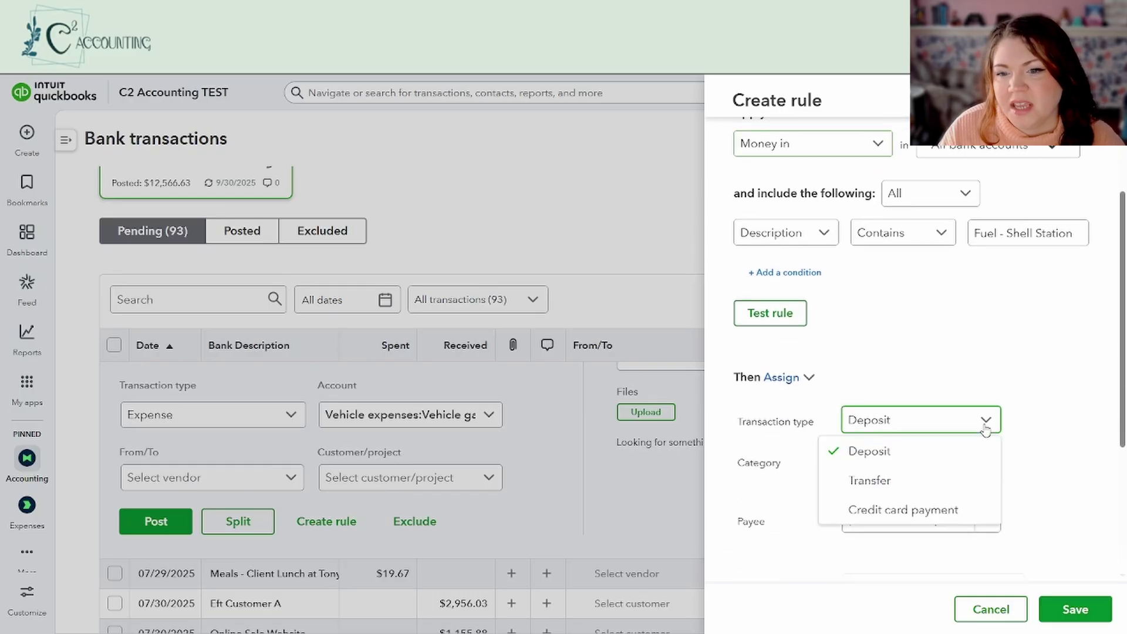
{"action": "scroll", "coordinate": [937, 420], "scroll_direction": "up", "scroll_amount": 2}
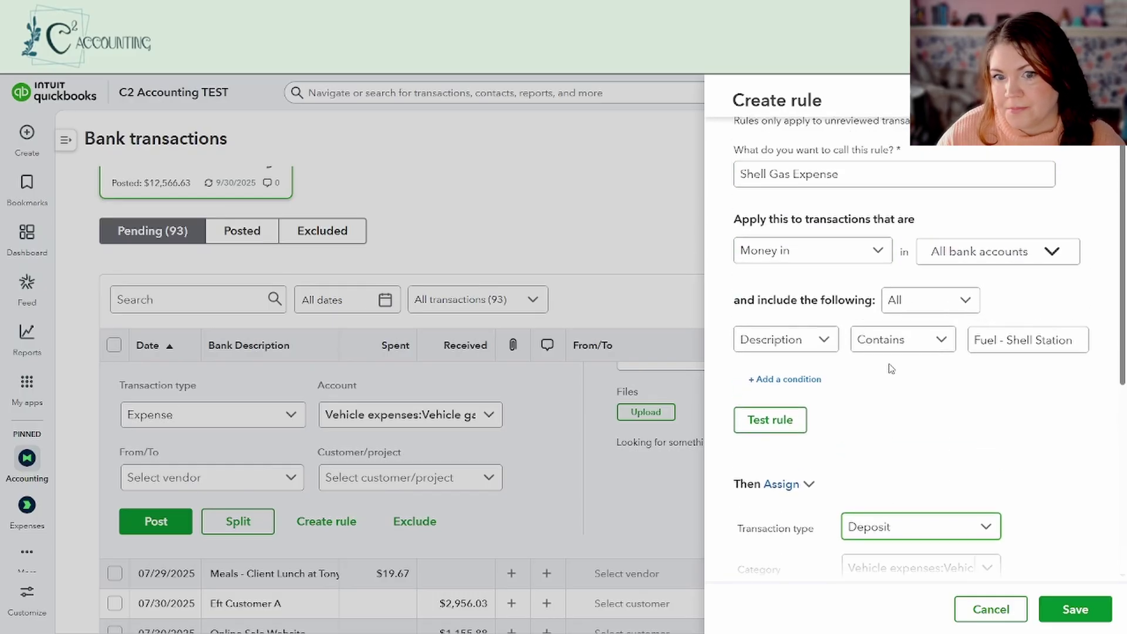
{"action": "left_click", "coordinate": [784, 260]}
{"action": "left_click", "coordinate": [775, 292]}
{"action": "left_click", "coordinate": [921, 426]}
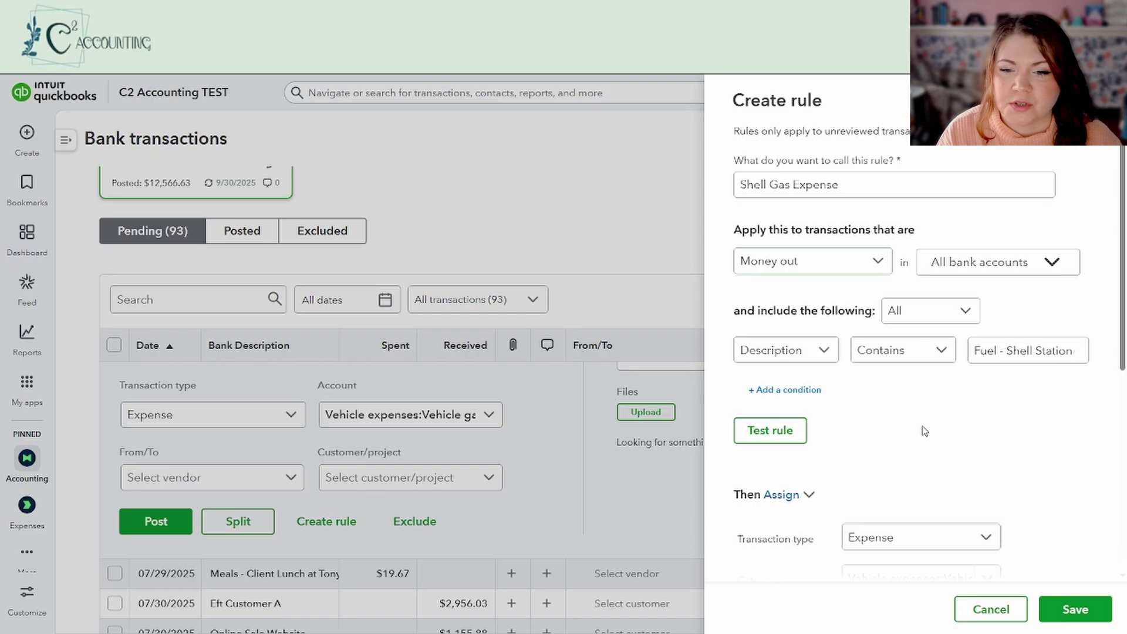
- Review the bank accounts the rule can apply to and its Any or All condition matching options
{"action": "left_click", "coordinate": [1067, 264]}
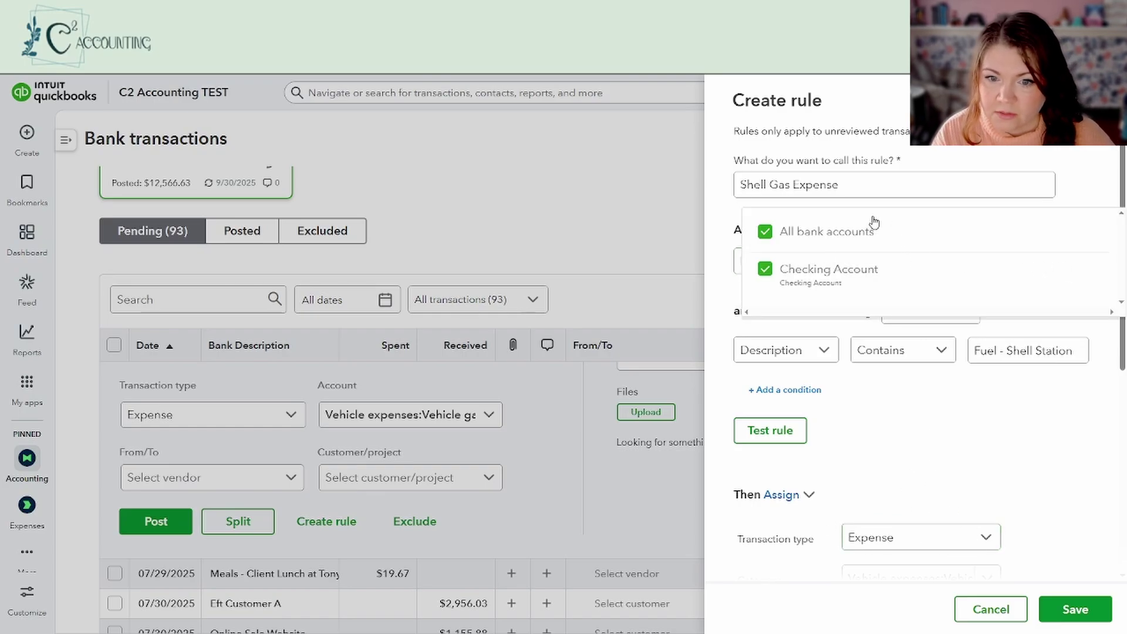
{"action": "left_click", "coordinate": [931, 433]}
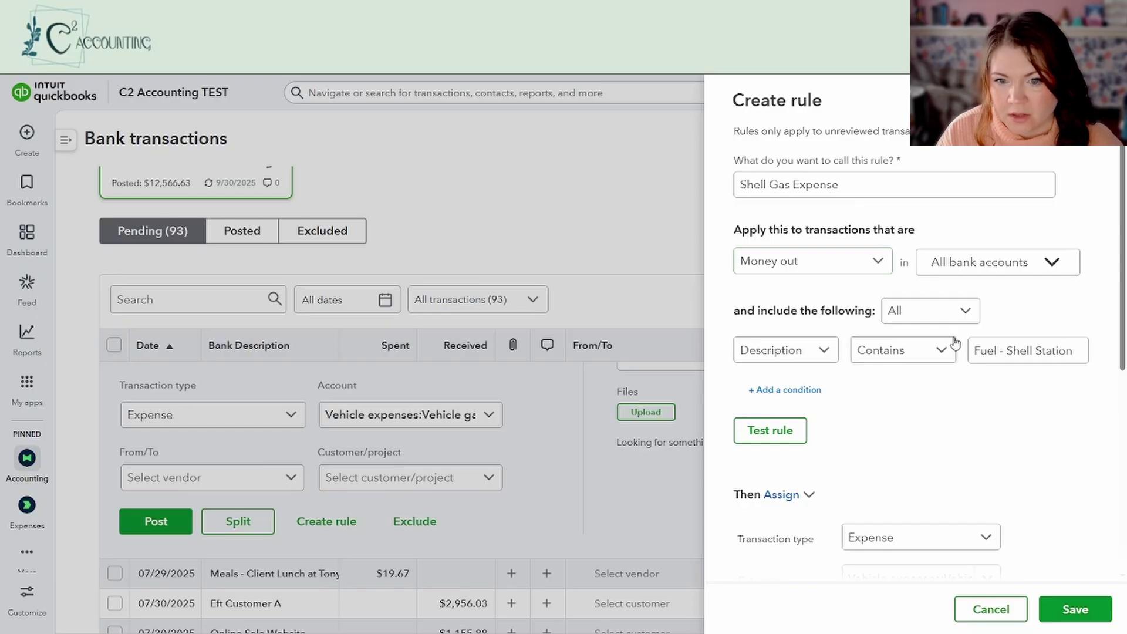
{"action": "left_click", "coordinate": [967, 316]}
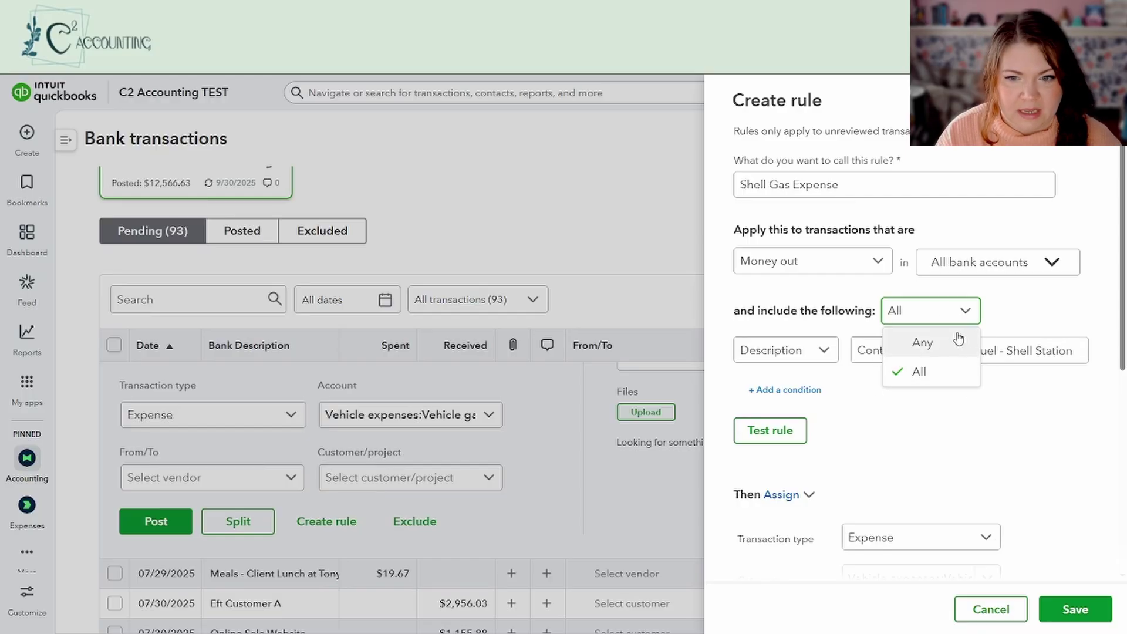
{"action": "left_click", "coordinate": [949, 378]}
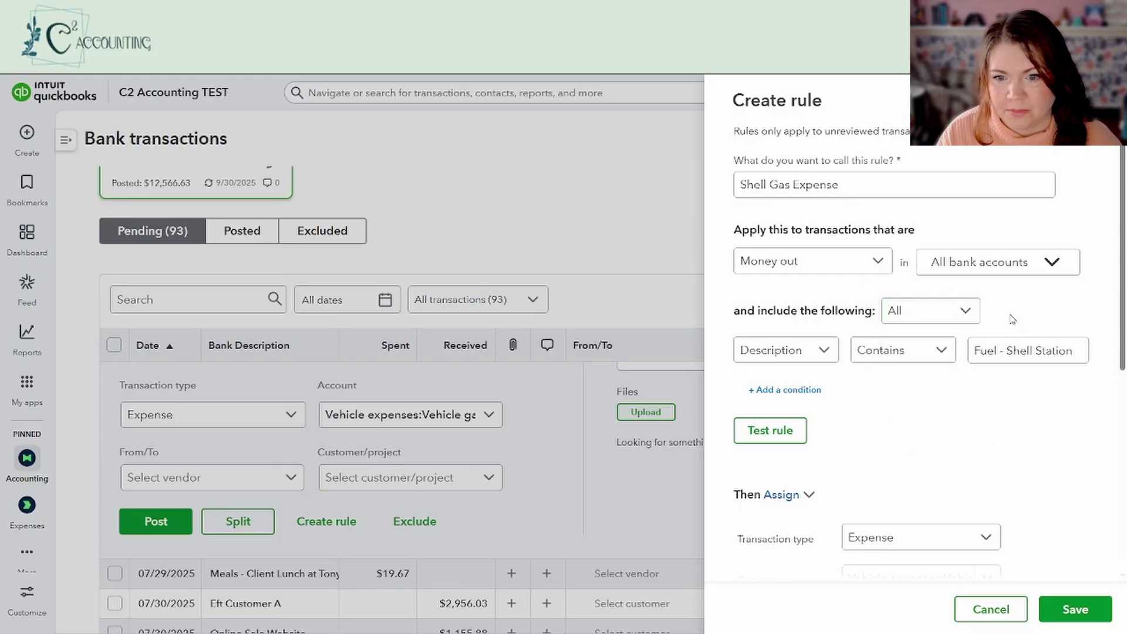
- Try matching the rule on Any of its conditions and return the setting to All
{"action": "left_click", "coordinate": [965, 315]}
{"action": "left_click", "coordinate": [926, 351]}
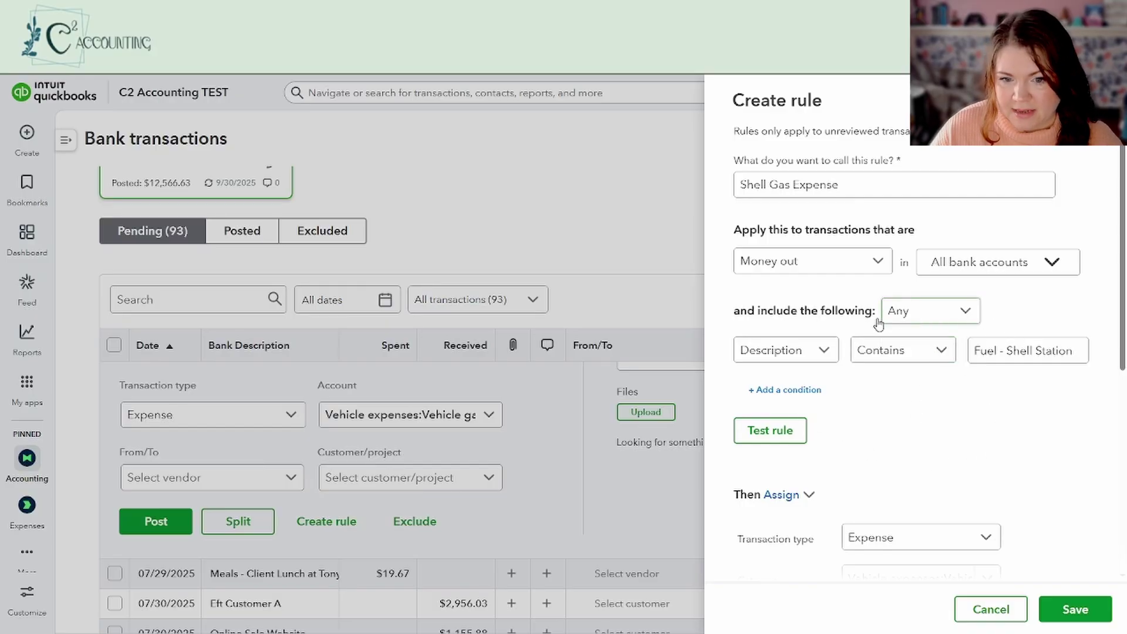
{"action": "left_click", "coordinate": [965, 311]}
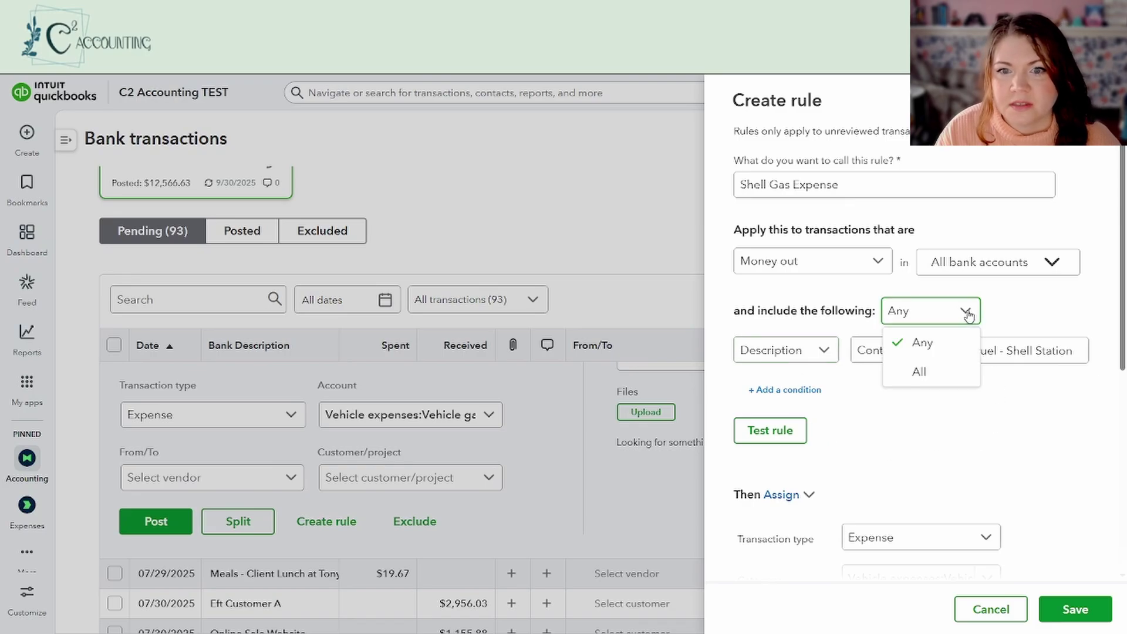
{"action": "left_click", "coordinate": [919, 374]}
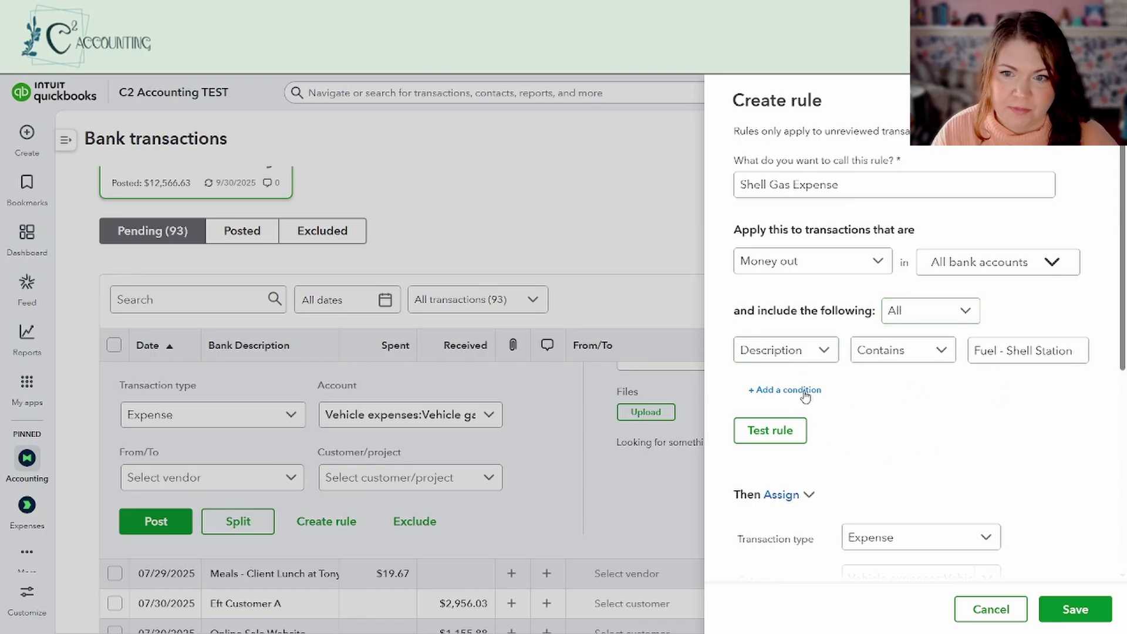
- Look through the fields a rule condition can use, try Amount, and restore Description
{"action": "left_click", "coordinate": [821, 350]}
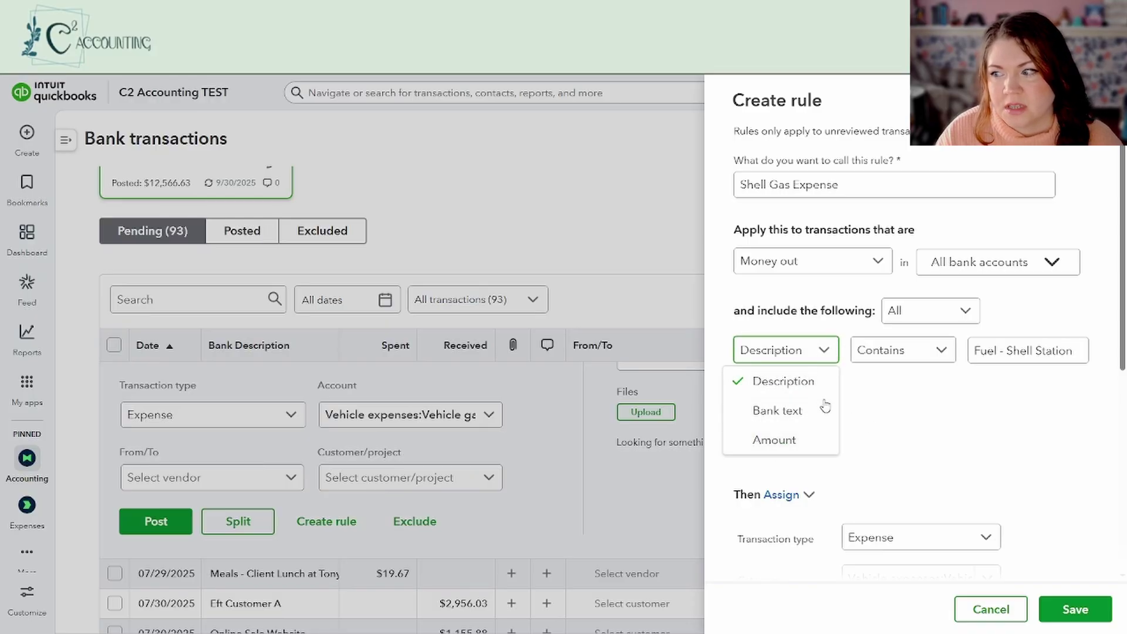
{"action": "left_click", "coordinate": [906, 393]}
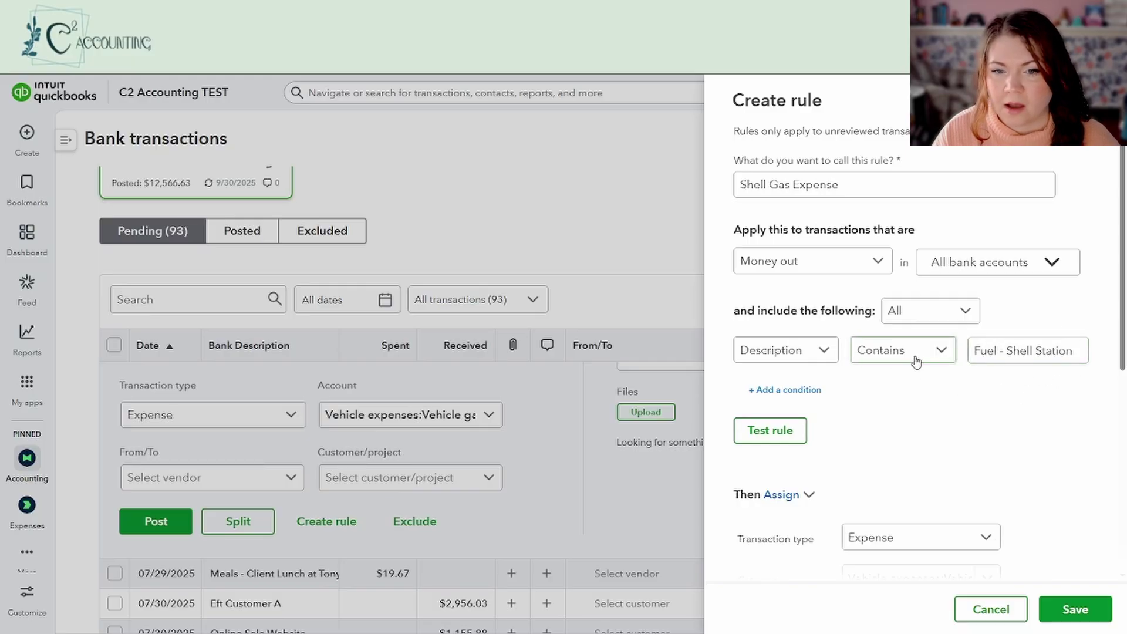
{"action": "left_click", "coordinate": [817, 355]}
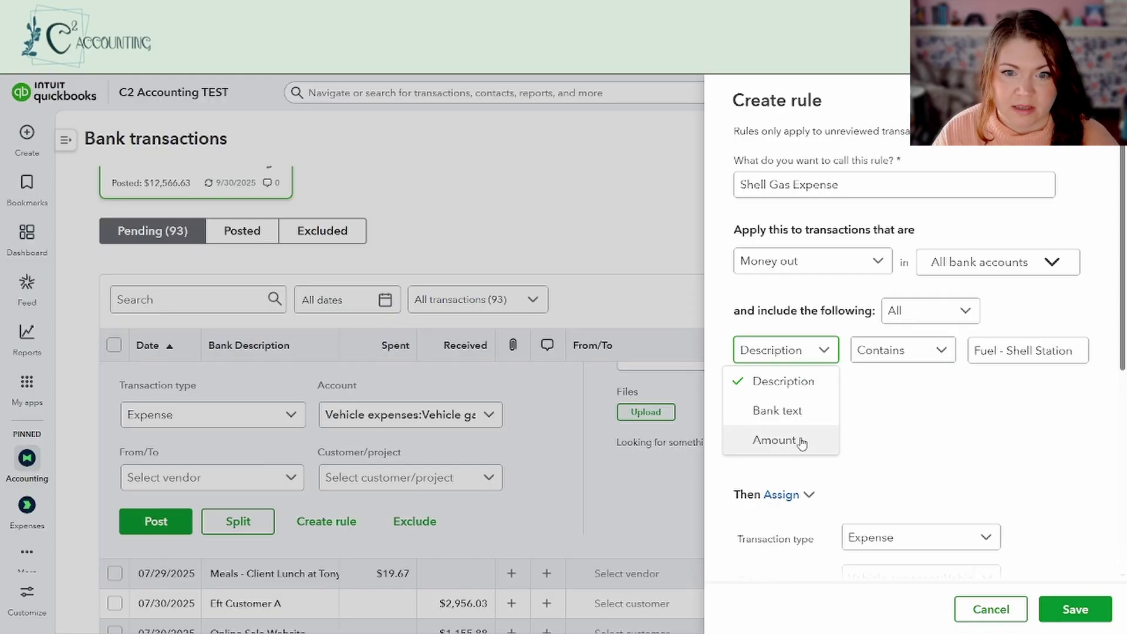
{"action": "left_click", "coordinate": [775, 441]}
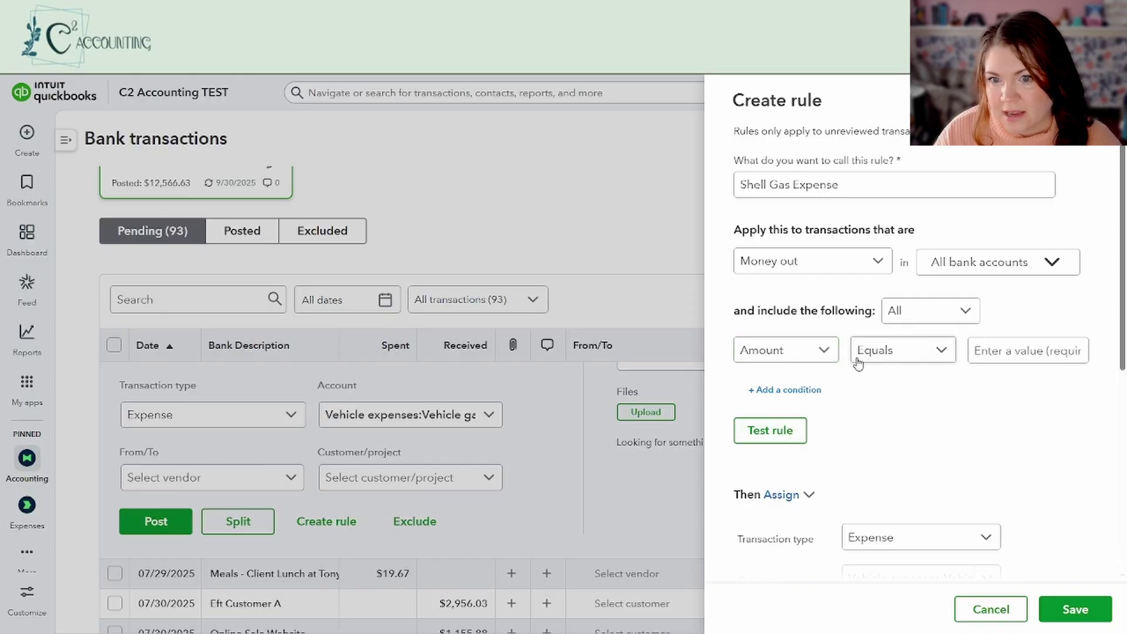
{"action": "left_click", "coordinate": [787, 353]}
{"action": "left_click", "coordinate": [773, 377]}
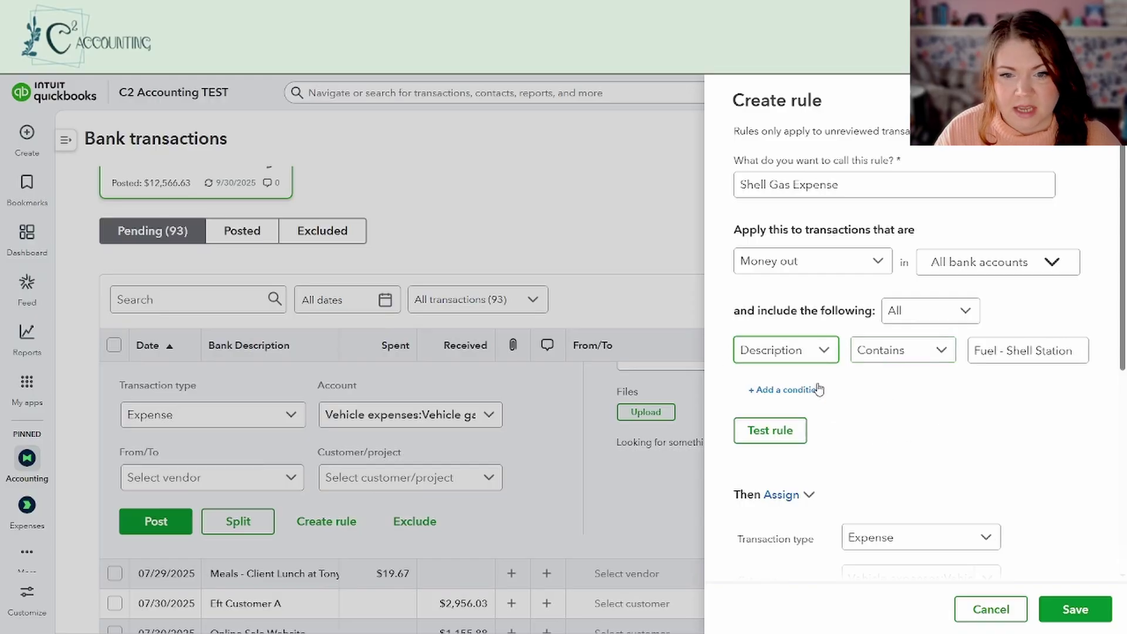
- Compare the matching operators available for Description and Amount conditions, and restore the condition to Description
{"action": "left_click", "coordinate": [936, 354]}
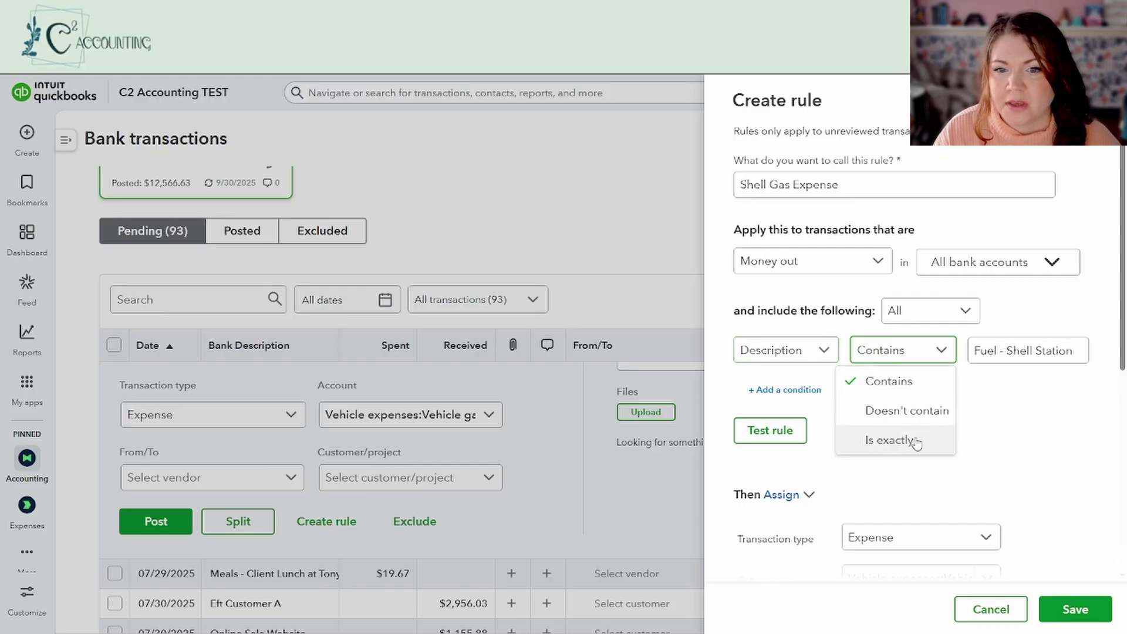
{"action": "left_click", "coordinate": [1027, 420]}
{"action": "left_click", "coordinate": [818, 351]}
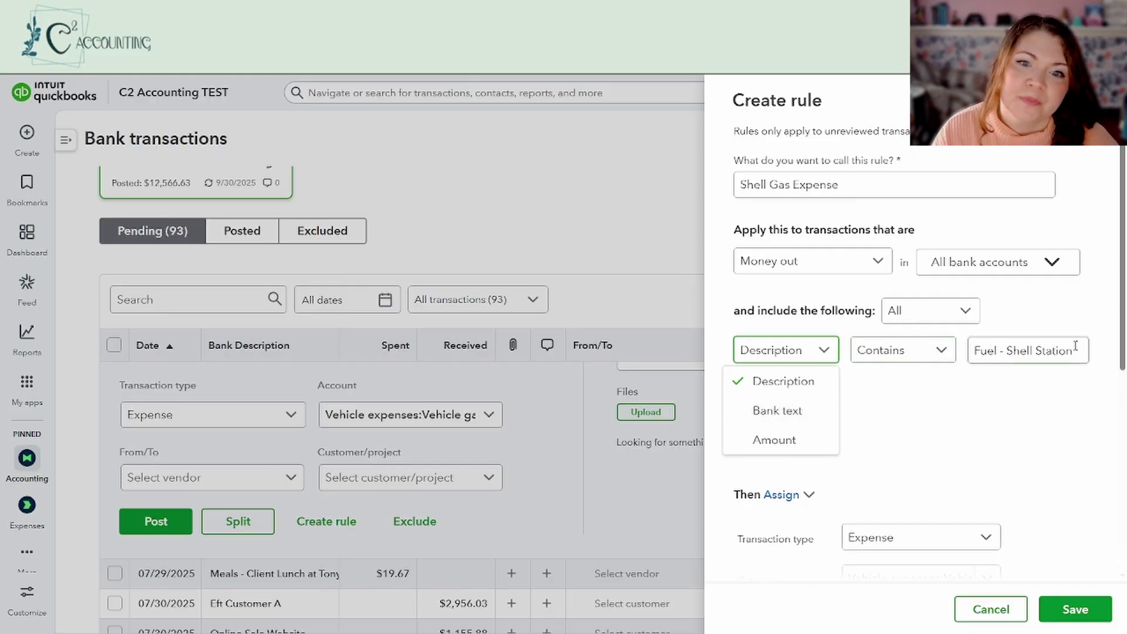
{"action": "left_click", "coordinate": [774, 447]}
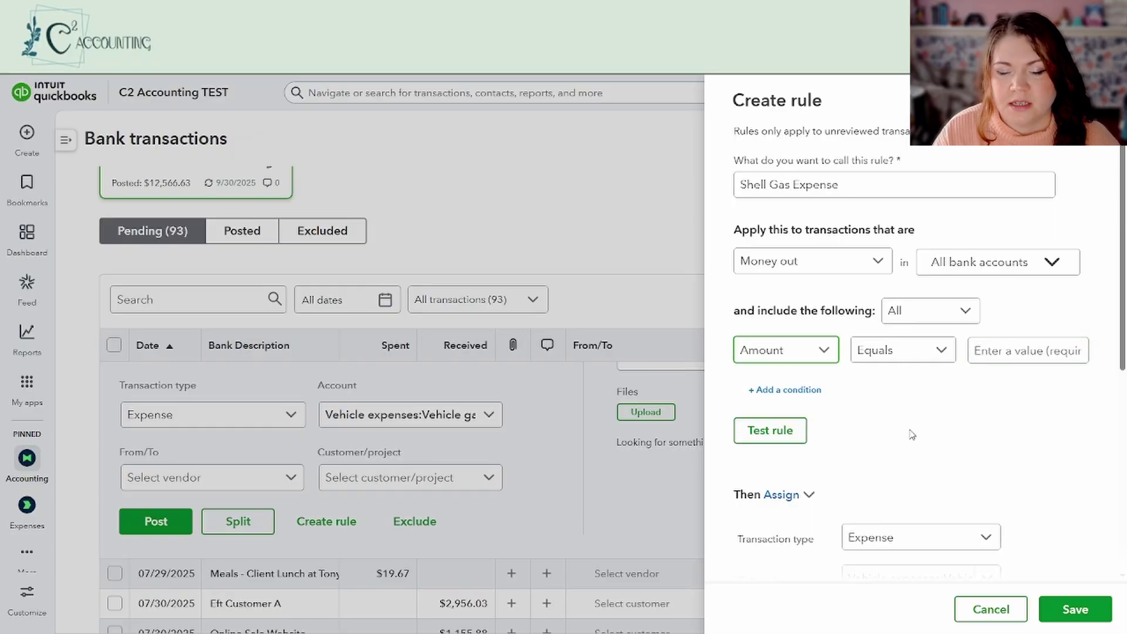
{"action": "left_click", "coordinate": [895, 356]}
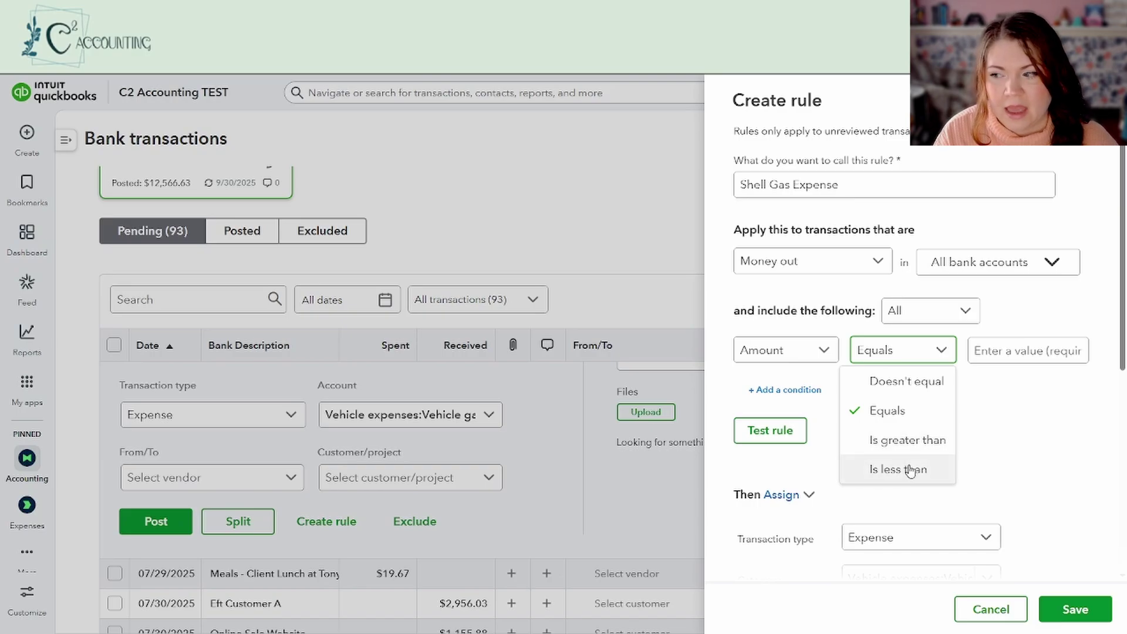
{"action": "left_click", "coordinate": [1067, 453]}
{"action": "left_click", "coordinate": [1051, 352]}
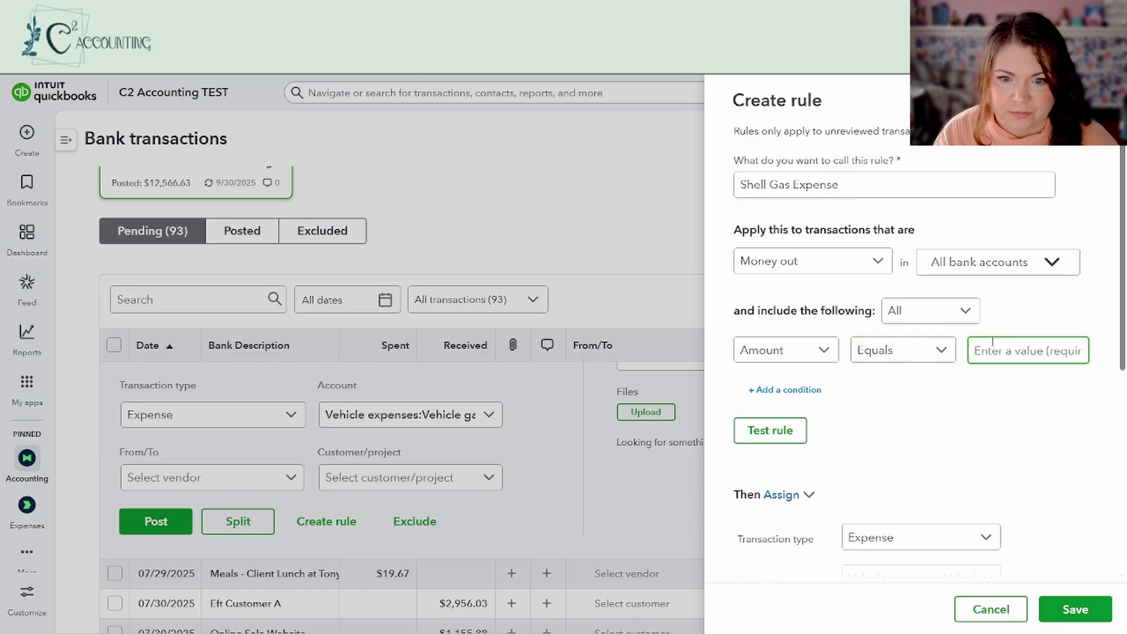
{"action": "left_click", "coordinate": [824, 351]}
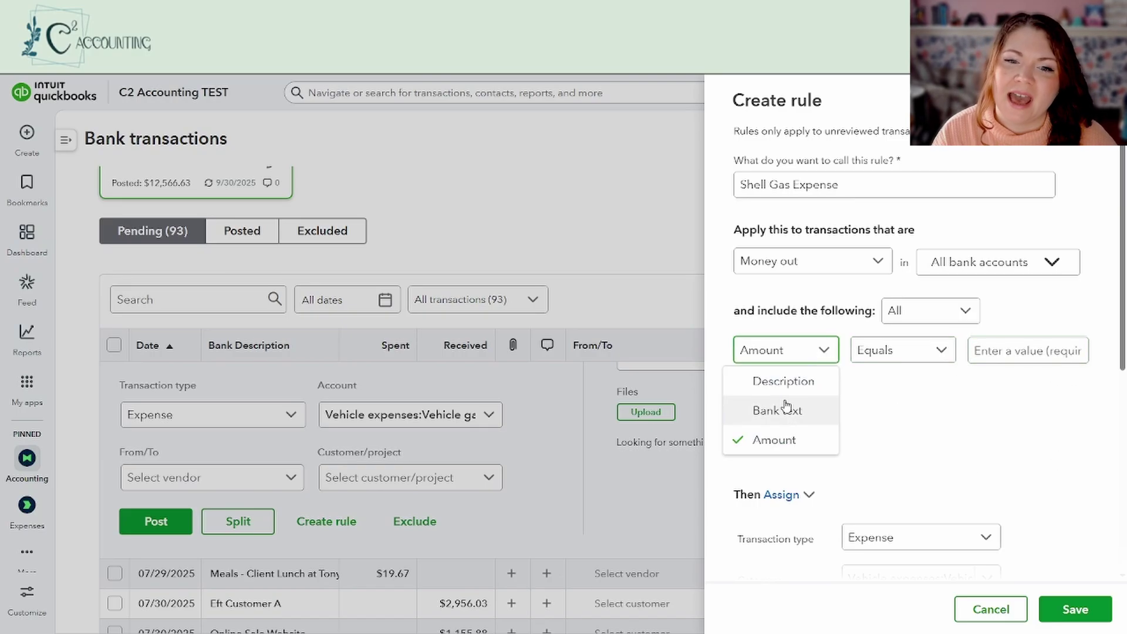
{"action": "left_click", "coordinate": [774, 380]}
- Try adding two extra conditions to the rule and remove them, keeping only the Fuel - Shell Station condition
{"action": "scroll", "coordinate": [970, 416], "scroll_direction": "down", "scroll_amount": 3}
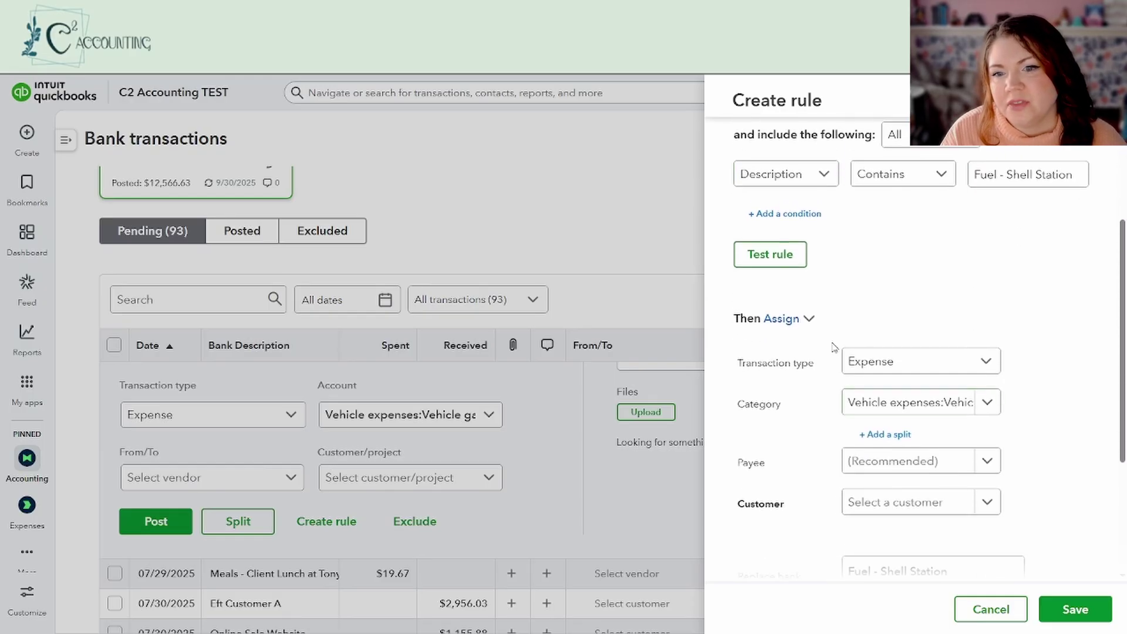
{"action": "left_click", "coordinate": [793, 214]}
{"action": "scroll", "coordinate": [918, 415], "scroll_direction": "up", "scroll_amount": 3}
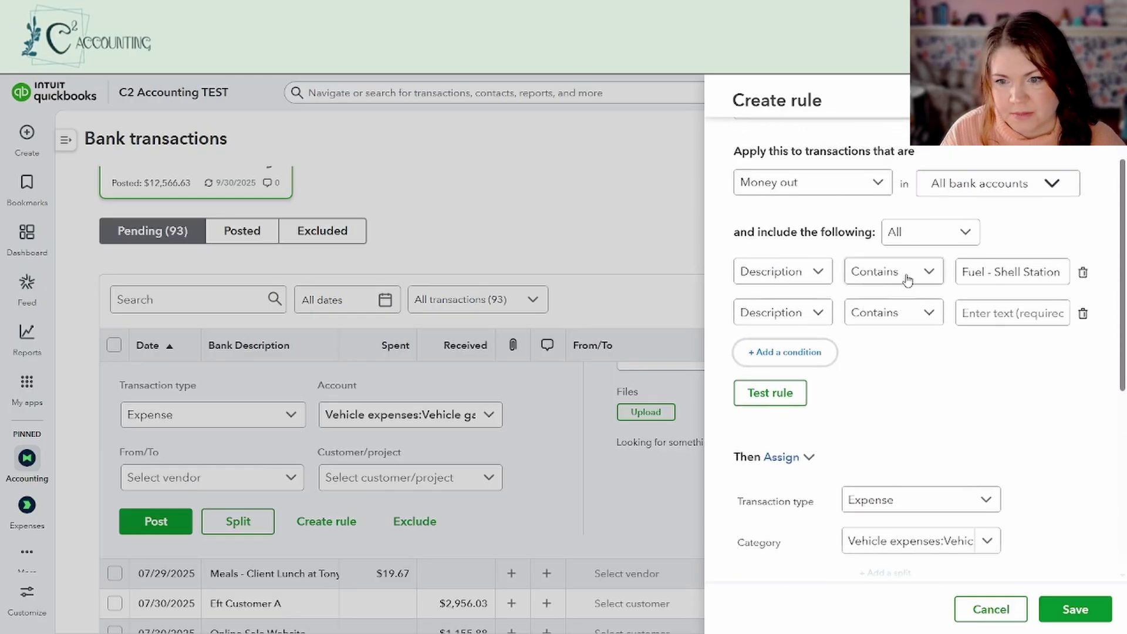
{"action": "left_click", "coordinate": [802, 435]}
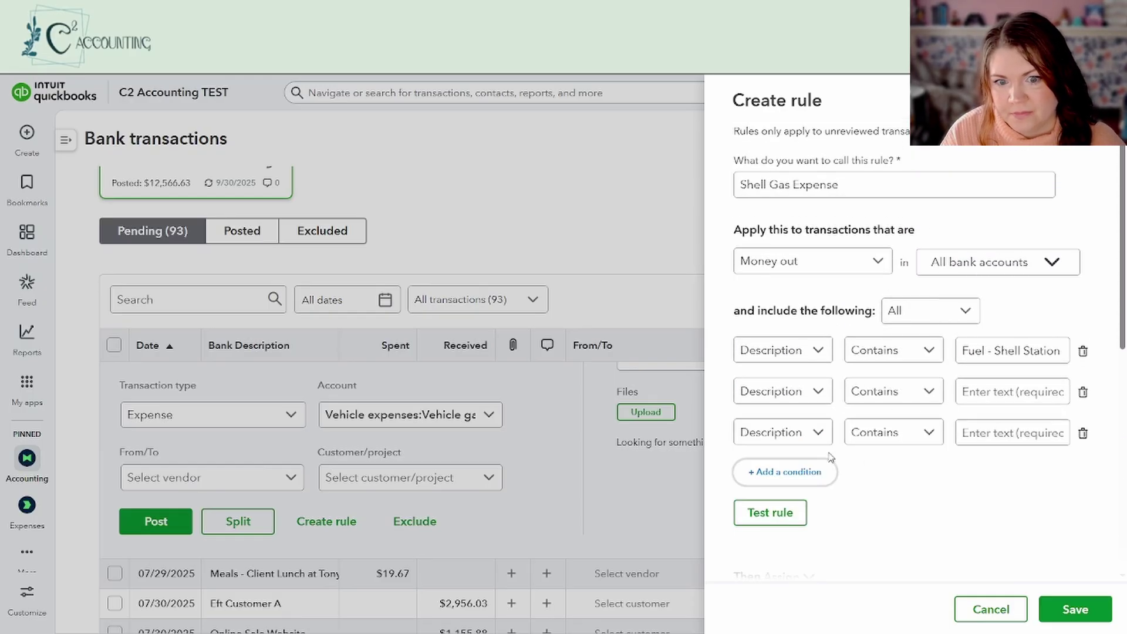
{"action": "left_click", "coordinate": [797, 473]}
{"action": "left_click", "coordinate": [1083, 391]}
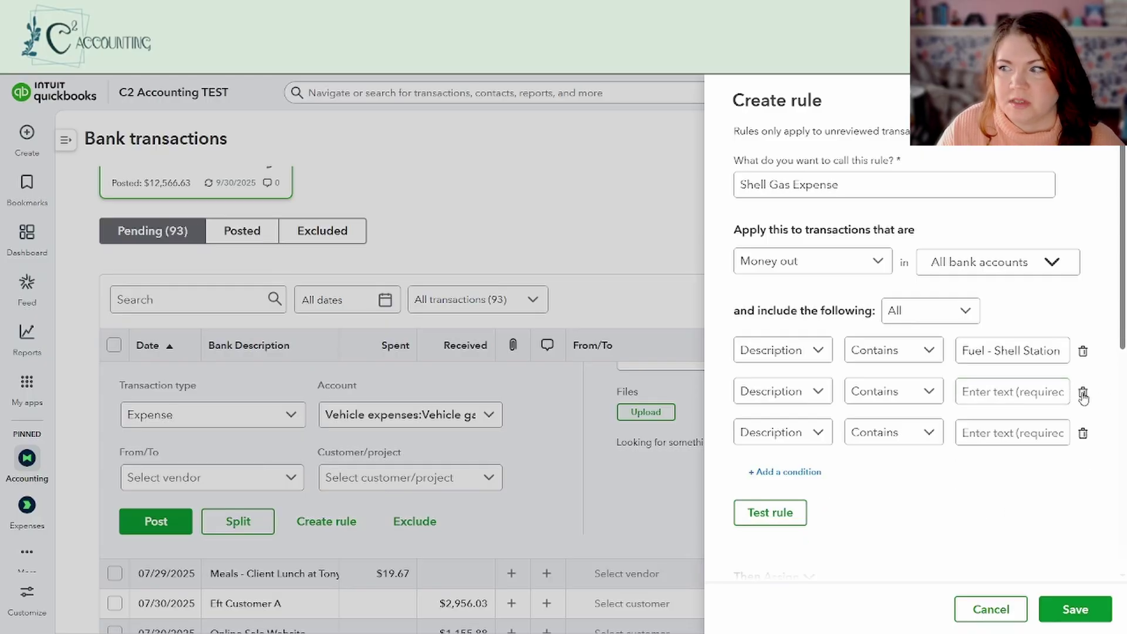
{"action": "left_click", "coordinate": [1082, 391]}
{"action": "left_click", "coordinate": [1083, 391]}
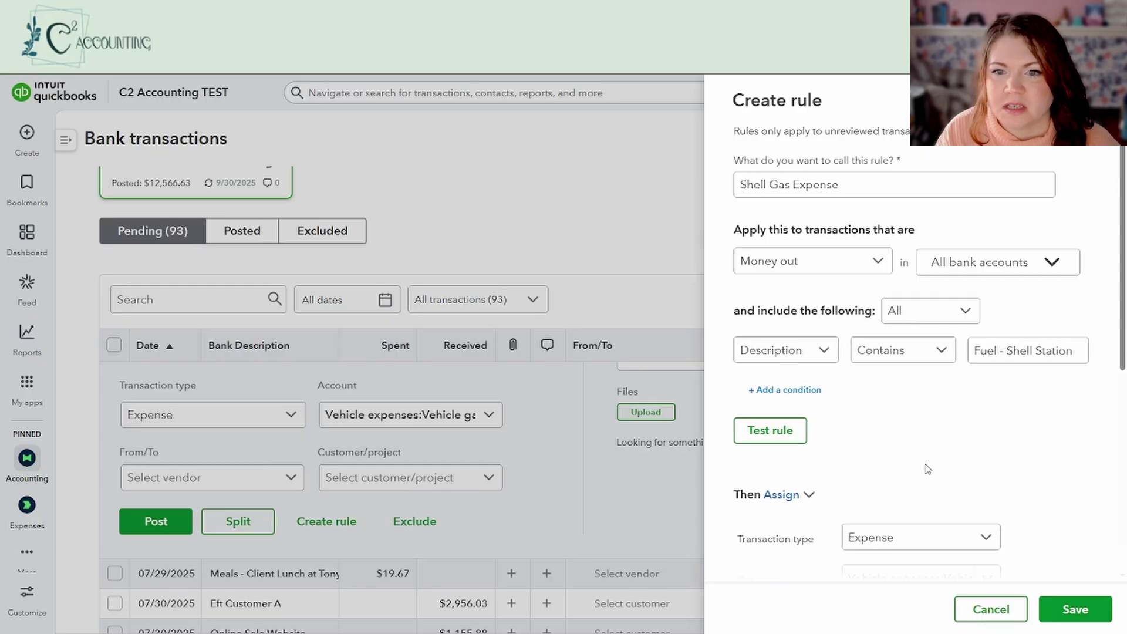
- Test the rule against the pending transactions and review what it assigns
{"action": "left_click", "coordinate": [778, 439]}
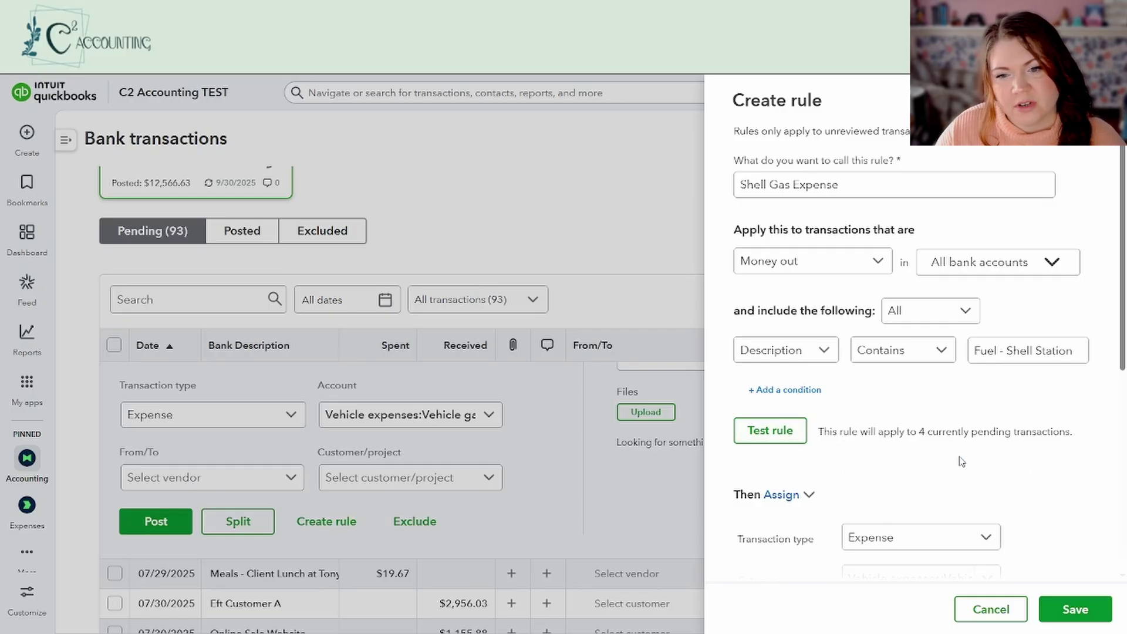
{"action": "scroll", "coordinate": [946, 452], "scroll_direction": "down", "scroll_amount": 1}
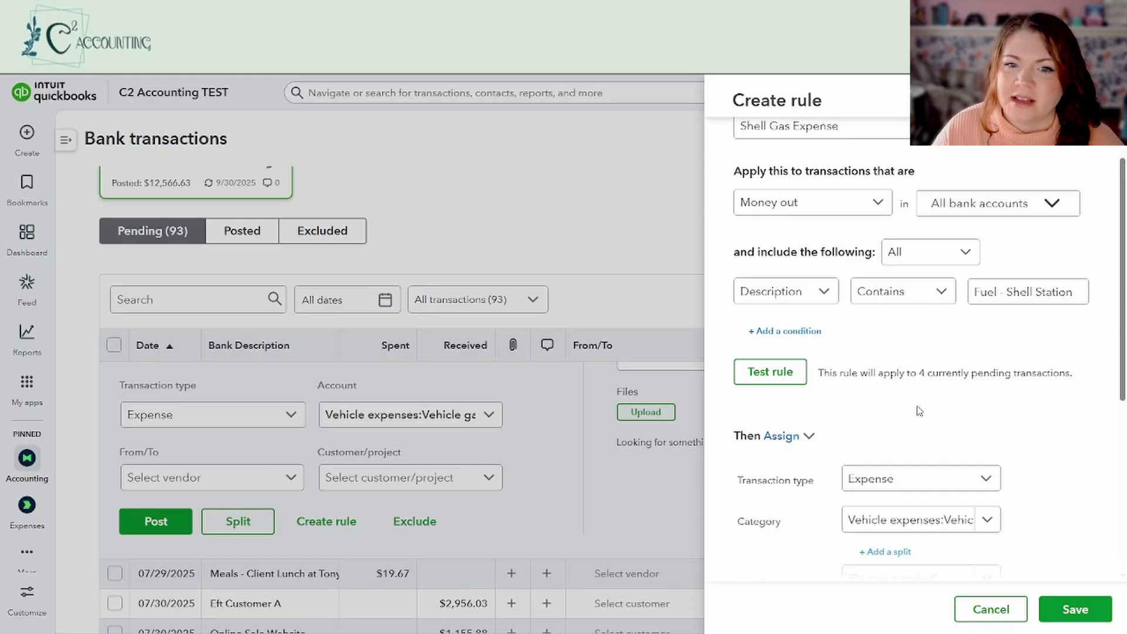
{"action": "scroll", "coordinate": [919, 411], "scroll_direction": "down", "scroll_amount": 5}
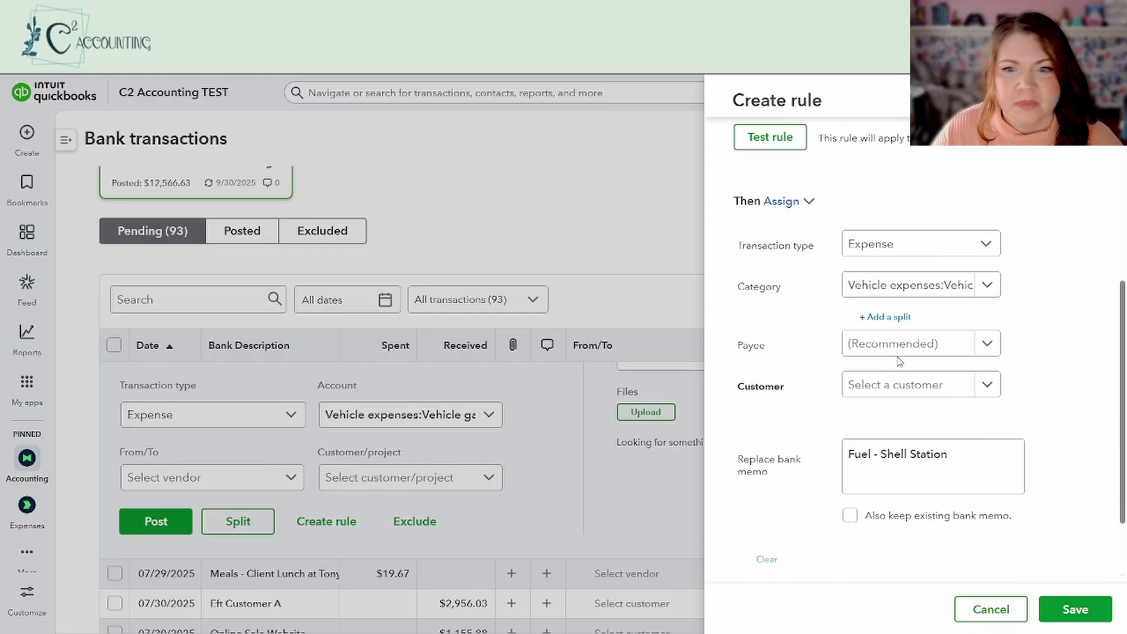
- Add Shell as a new vendor and save it as the rule's payee
{"action": "left_click", "coordinate": [986, 344]}
{"action": "type", "text": "Shell"}
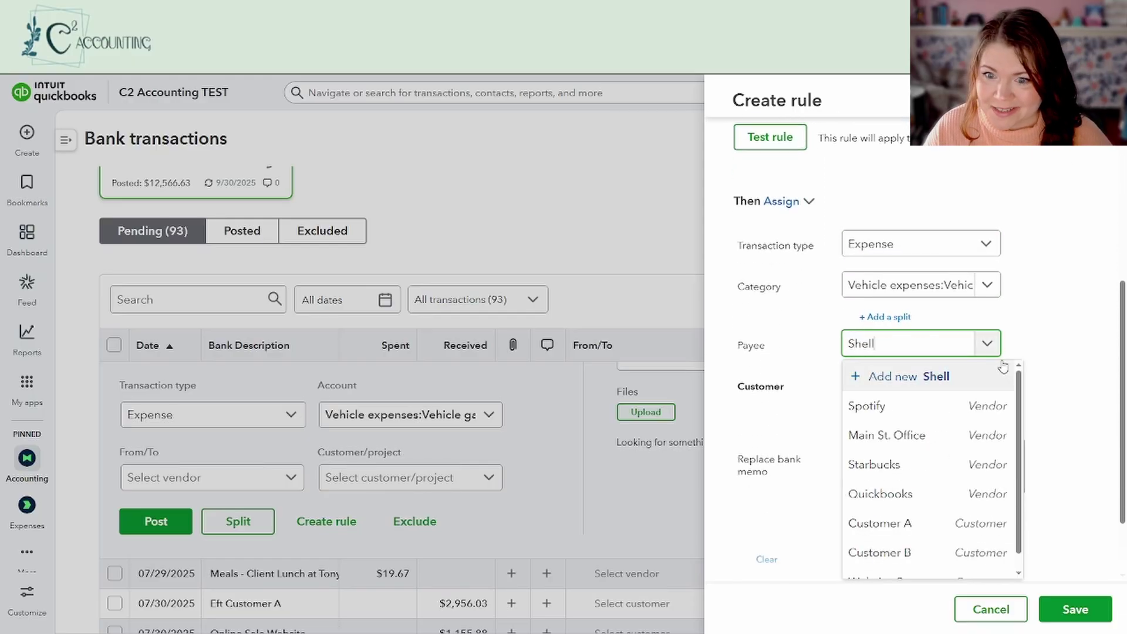
{"action": "left_click", "coordinate": [938, 374]}
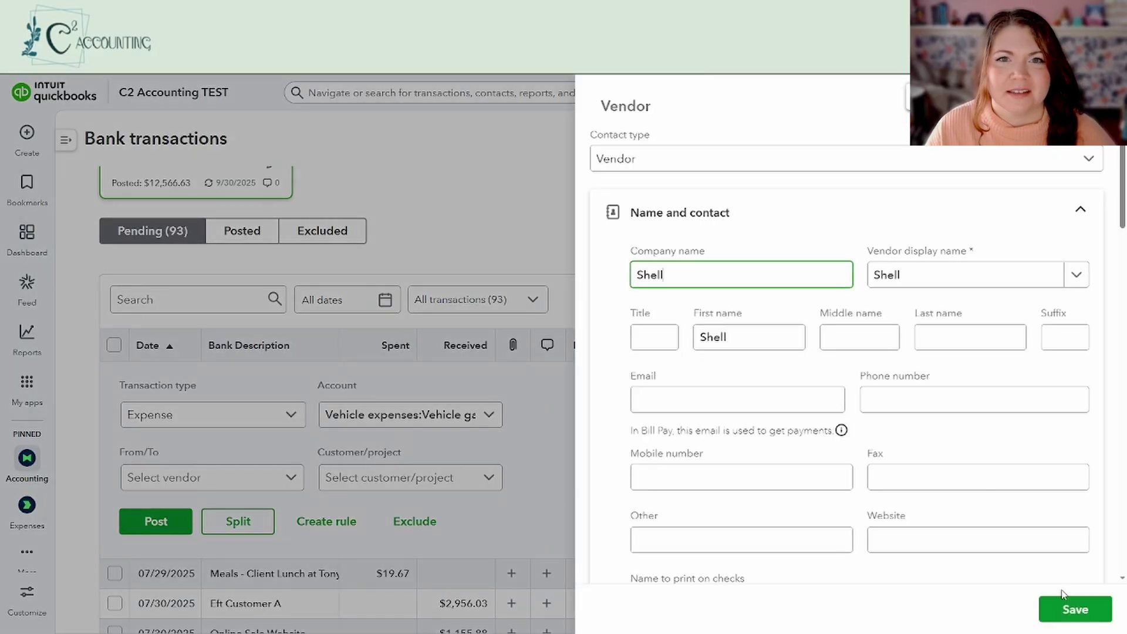
{"action": "left_click", "coordinate": [1073, 608]}
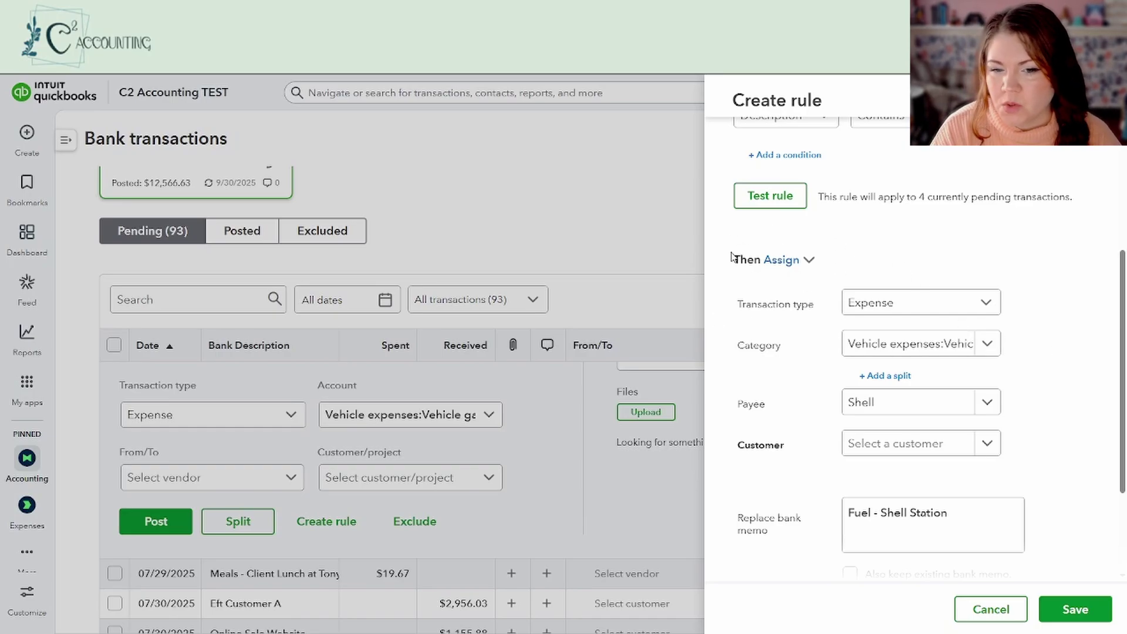
- Try the Exclude action for matching transactions and restore Assign
{"action": "scroll", "coordinate": [845, 258], "scroll_direction": "up", "scroll_amount": 2}
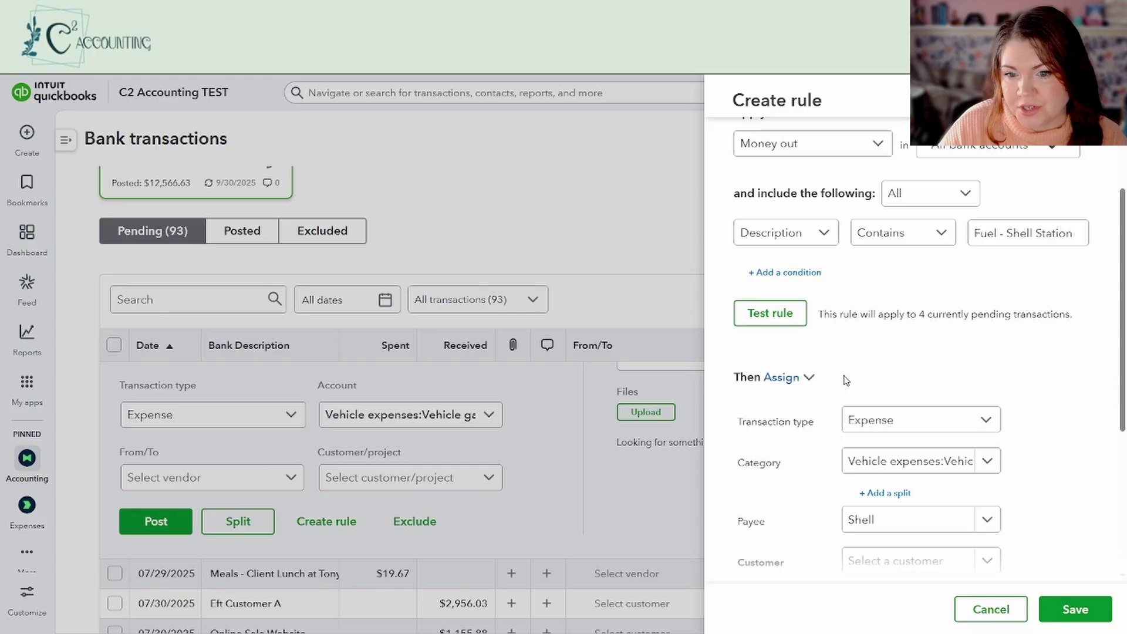
{"action": "left_click", "coordinate": [813, 379]}
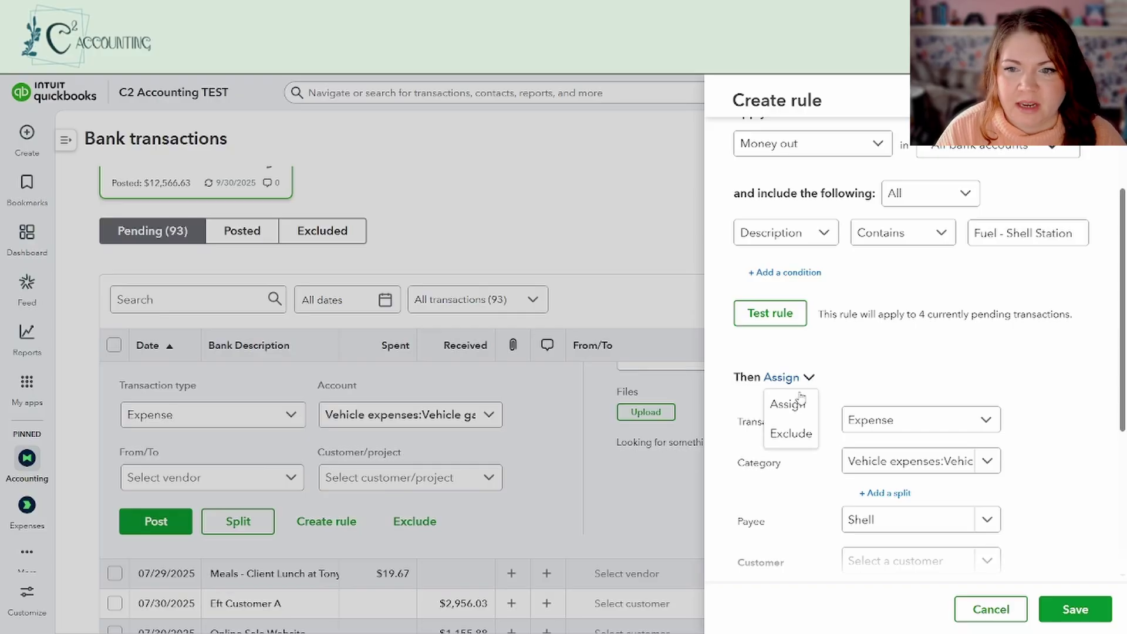
{"action": "left_click", "coordinate": [792, 434]}
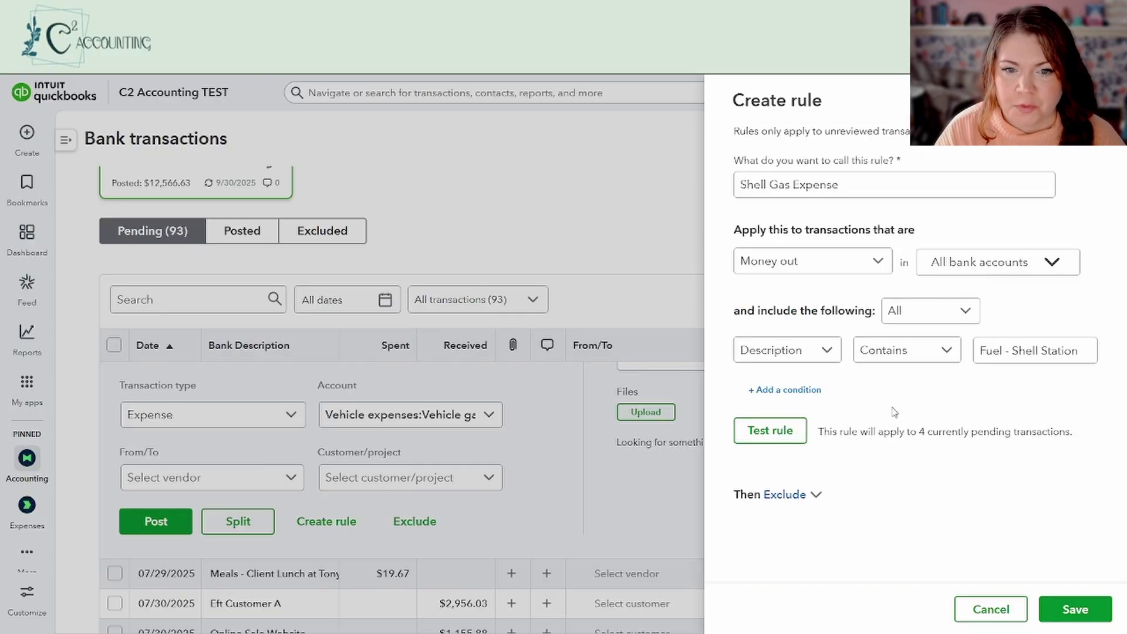
{"action": "left_click", "coordinate": [818, 497]}
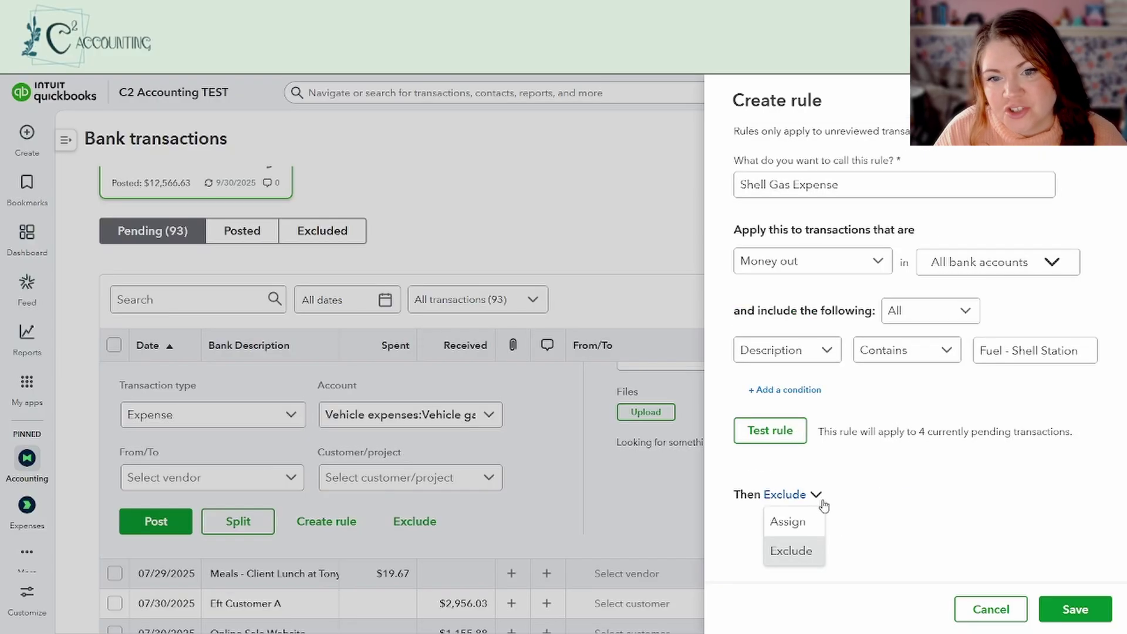
{"action": "left_click", "coordinate": [792, 522]}
{"action": "scroll", "coordinate": [923, 469], "scroll_direction": "down", "scroll_amount": 5}
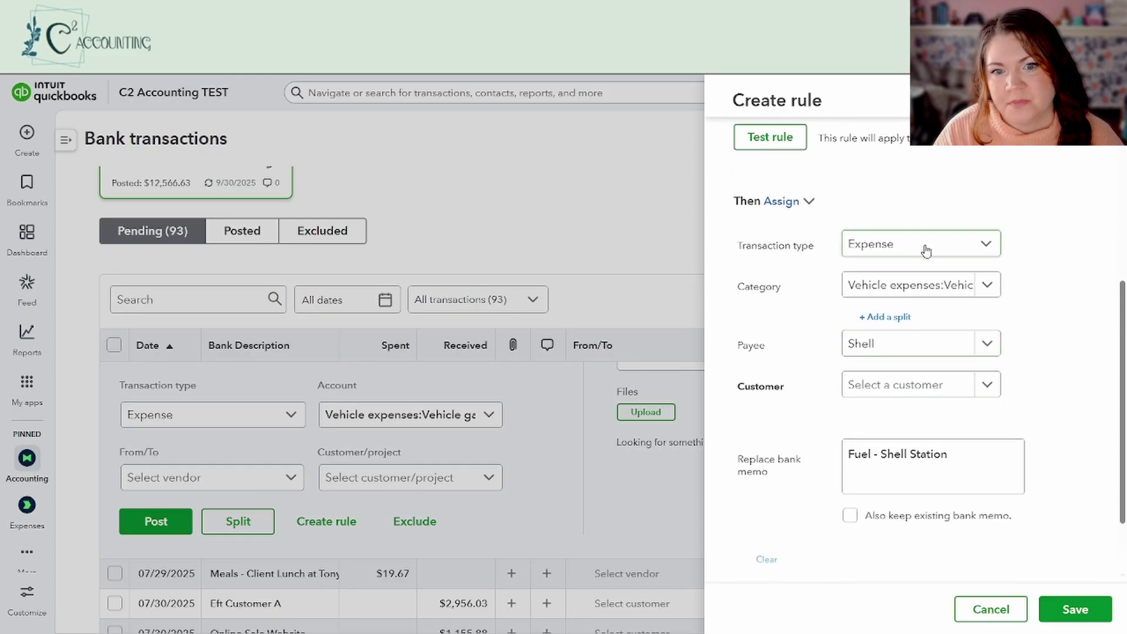
- Compare the transaction types offered for Money in and Money out, restoring Money out with the Expense type
{"action": "scroll", "coordinate": [926, 251], "scroll_direction": "up", "scroll_amount": 5}
{"action": "left_click", "coordinate": [857, 261]}
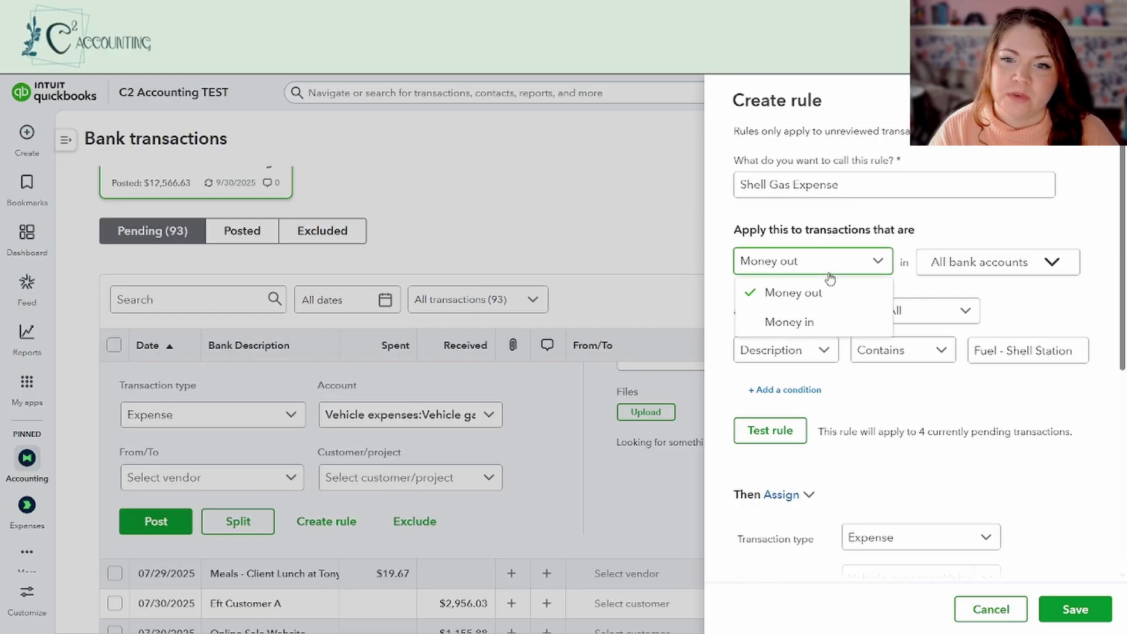
{"action": "left_click", "coordinate": [790, 321]}
{"action": "scroll", "coordinate": [912, 469], "scroll_direction": "down", "scroll_amount": 2}
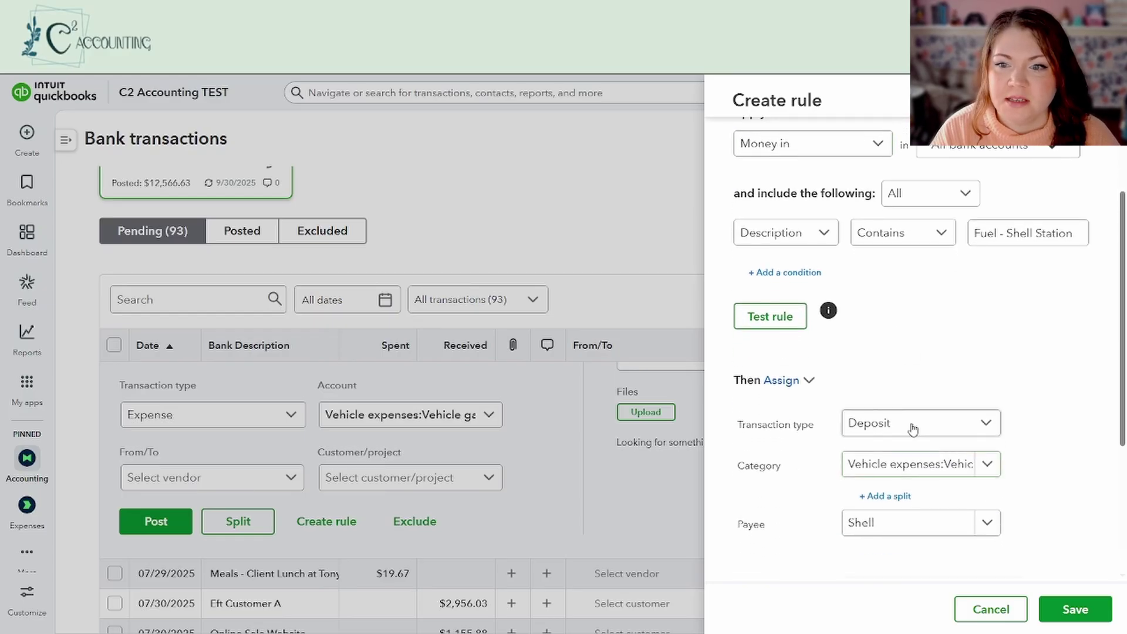
{"action": "left_click", "coordinate": [915, 426]}
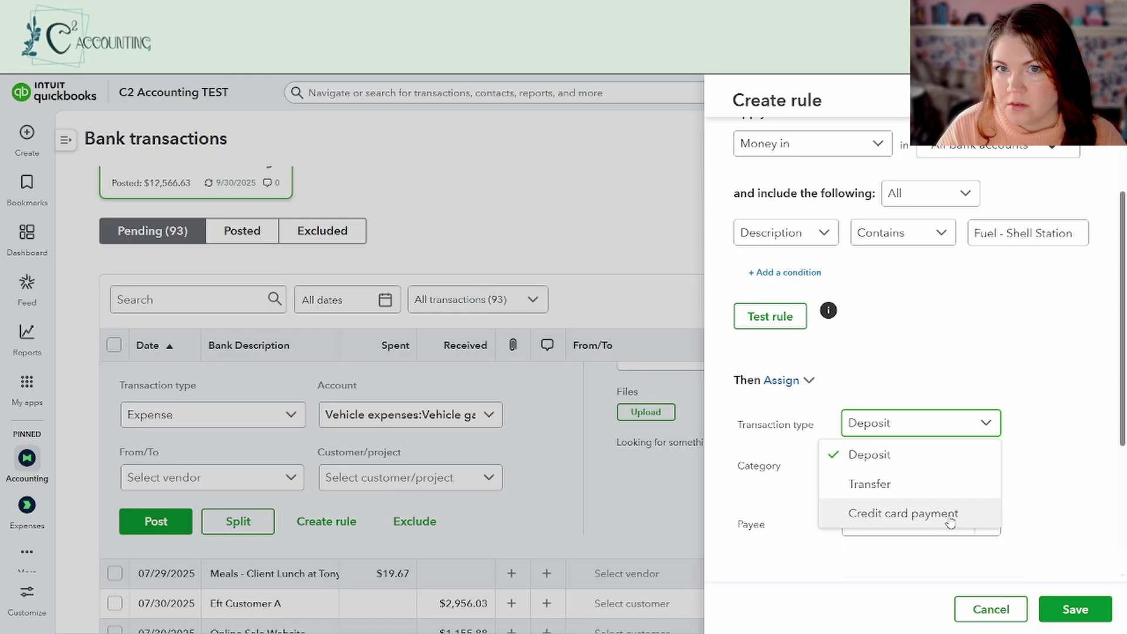
{"action": "left_click", "coordinate": [924, 335]}
{"action": "left_click", "coordinate": [822, 149]}
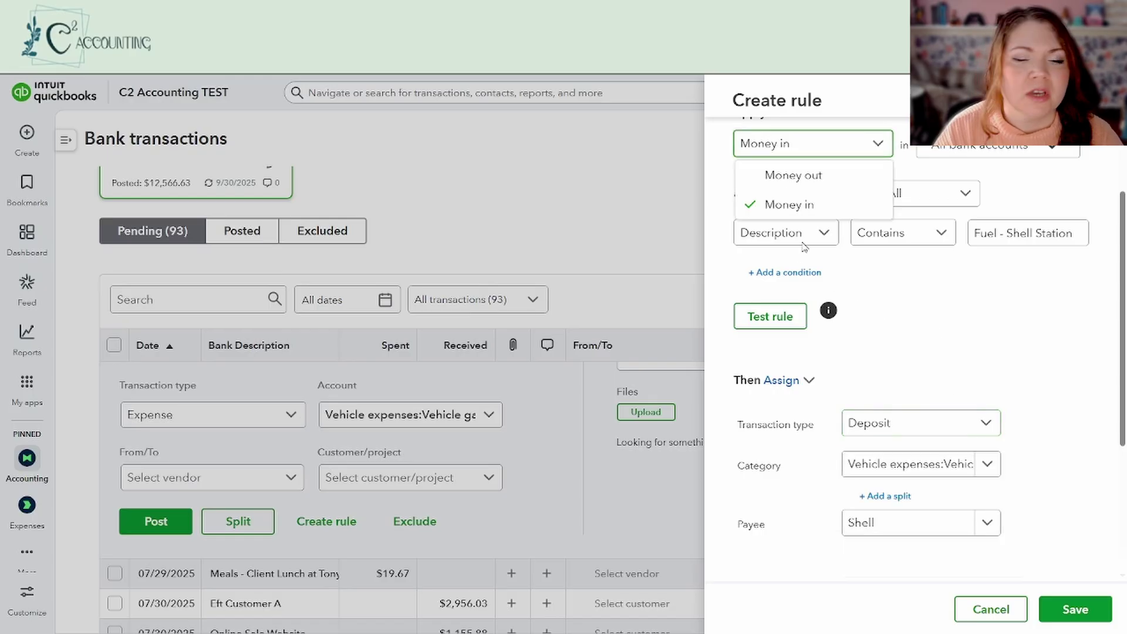
{"action": "left_click", "coordinate": [810, 176]}
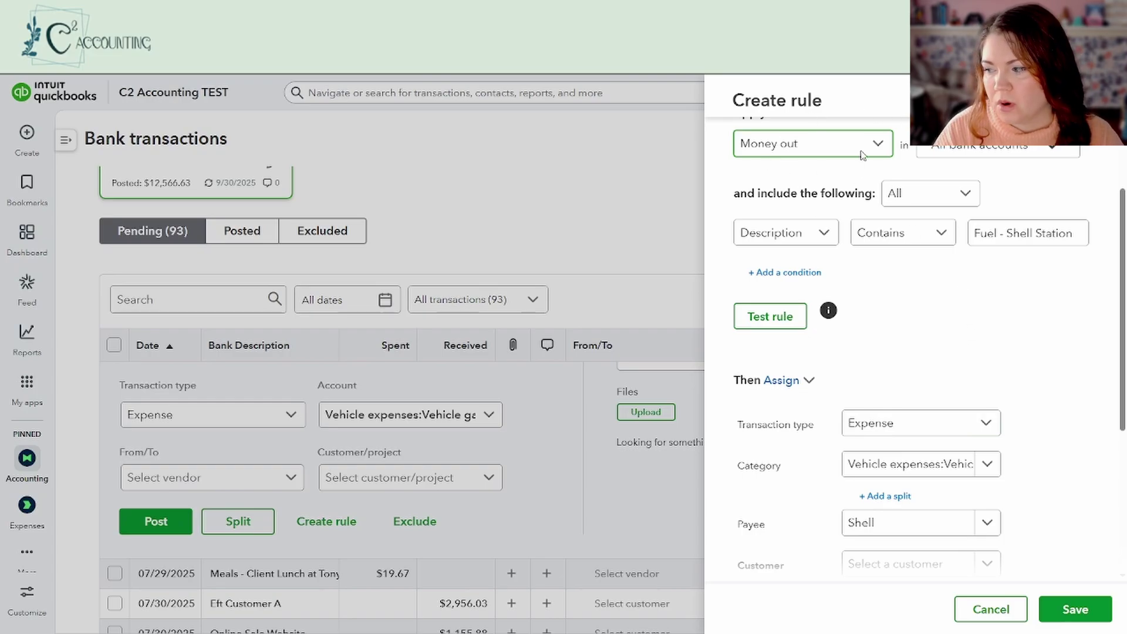
{"action": "left_click", "coordinate": [904, 436]}
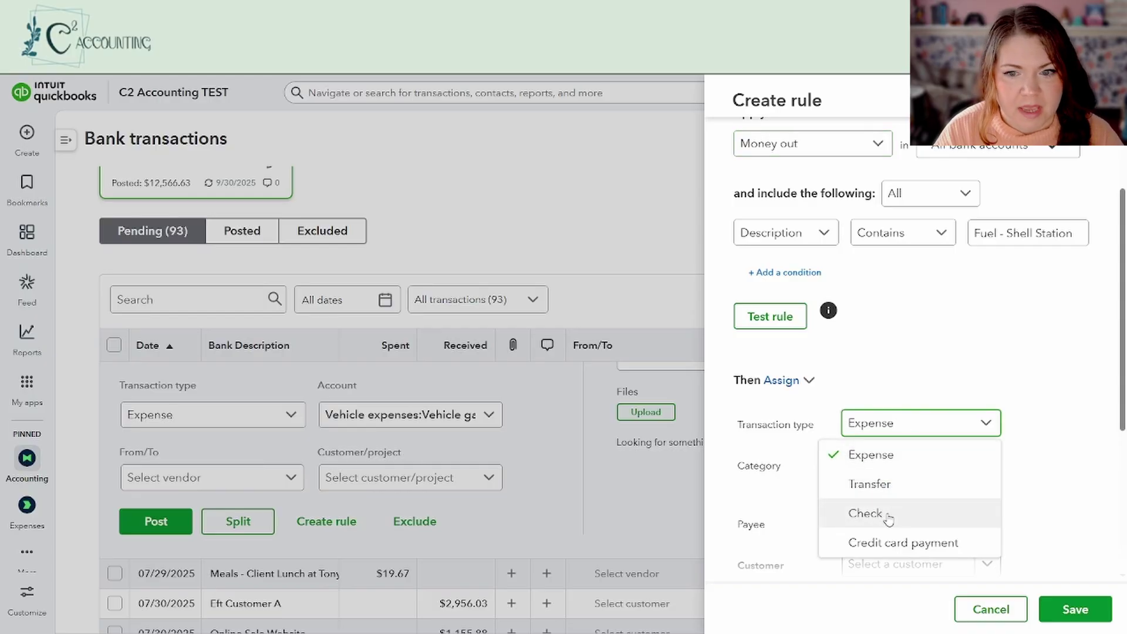
{"action": "left_click", "coordinate": [891, 456]}
- Choose Vehicle gas & fuel under Vehicle expenses as the rule's category
{"action": "scroll", "coordinate": [921, 373], "scroll_direction": "down", "scroll_amount": 2}
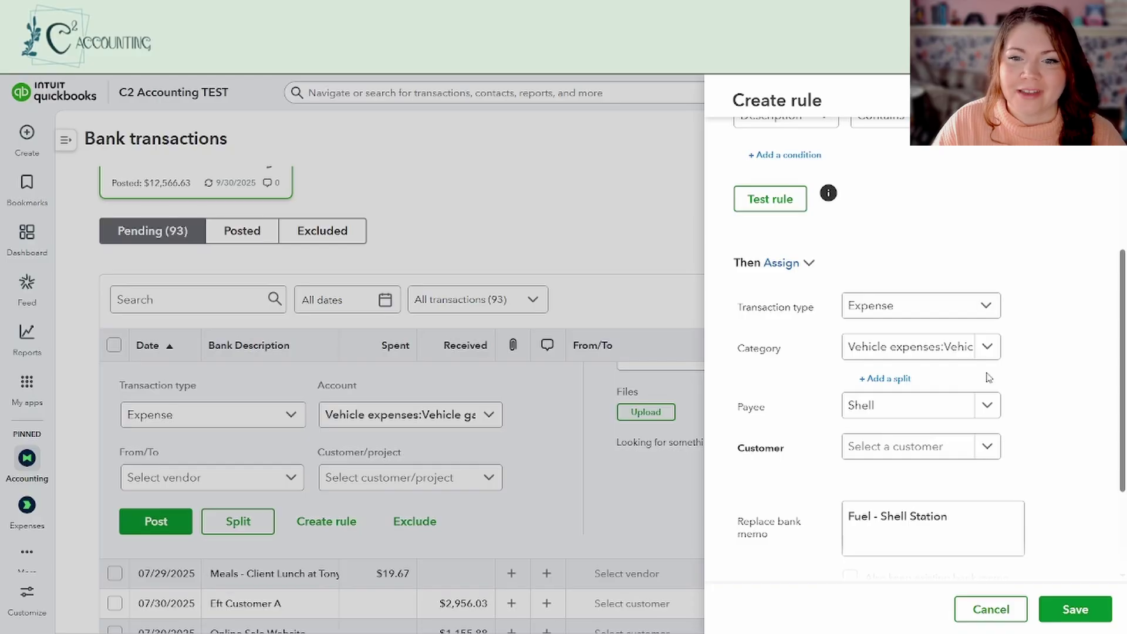
{"action": "scroll", "coordinate": [988, 377], "scroll_direction": "down", "scroll_amount": 1}
{"action": "left_click", "coordinate": [988, 288]}
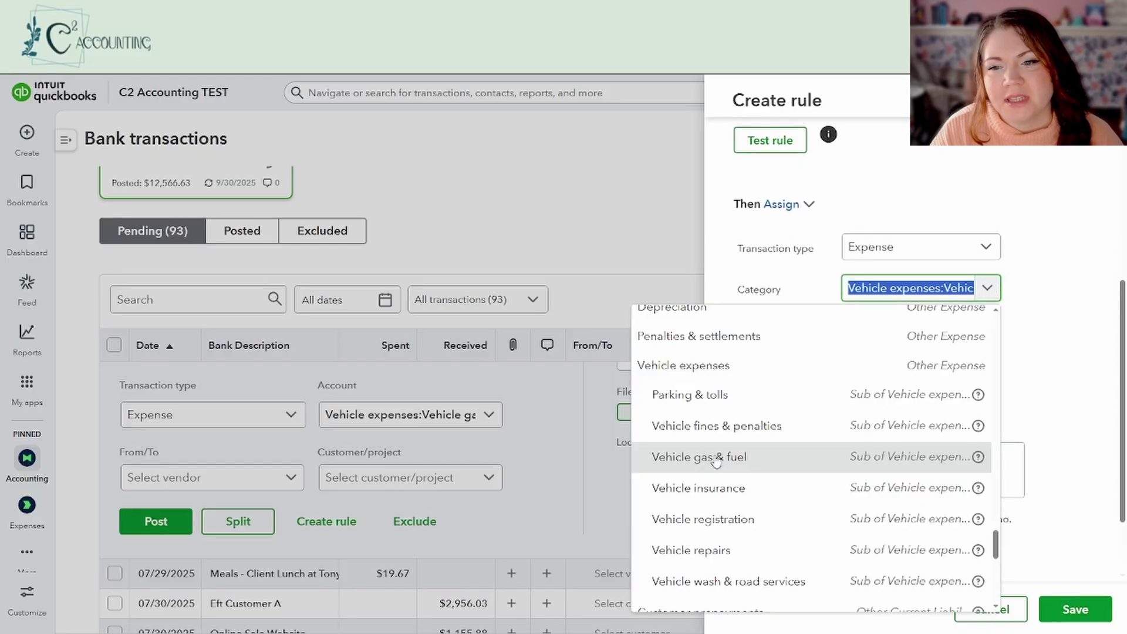
{"action": "left_click", "coordinate": [757, 462]}
{"action": "left_click", "coordinate": [1051, 300]}
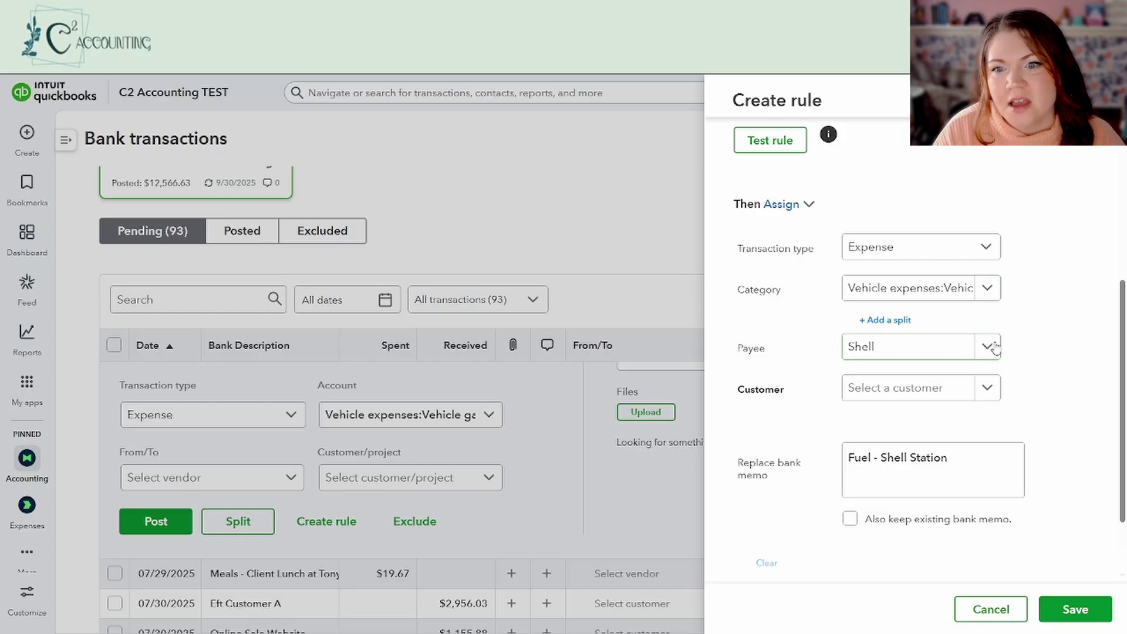
- Add a percentage split to the rule, with 70 for the vehicle expense line and 30 for the second line
{"action": "left_click", "coordinate": [879, 322]}
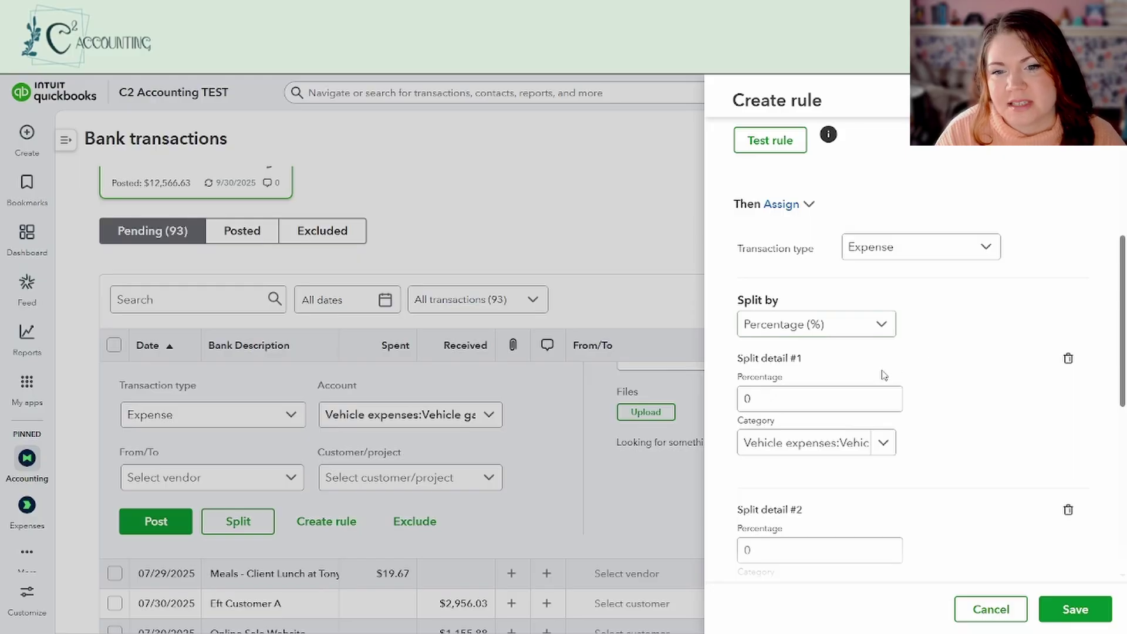
{"action": "scroll", "coordinate": [886, 370], "scroll_direction": "down", "scroll_amount": 1}
{"action": "scroll", "coordinate": [887, 370], "scroll_direction": "down", "scroll_amount": 1}
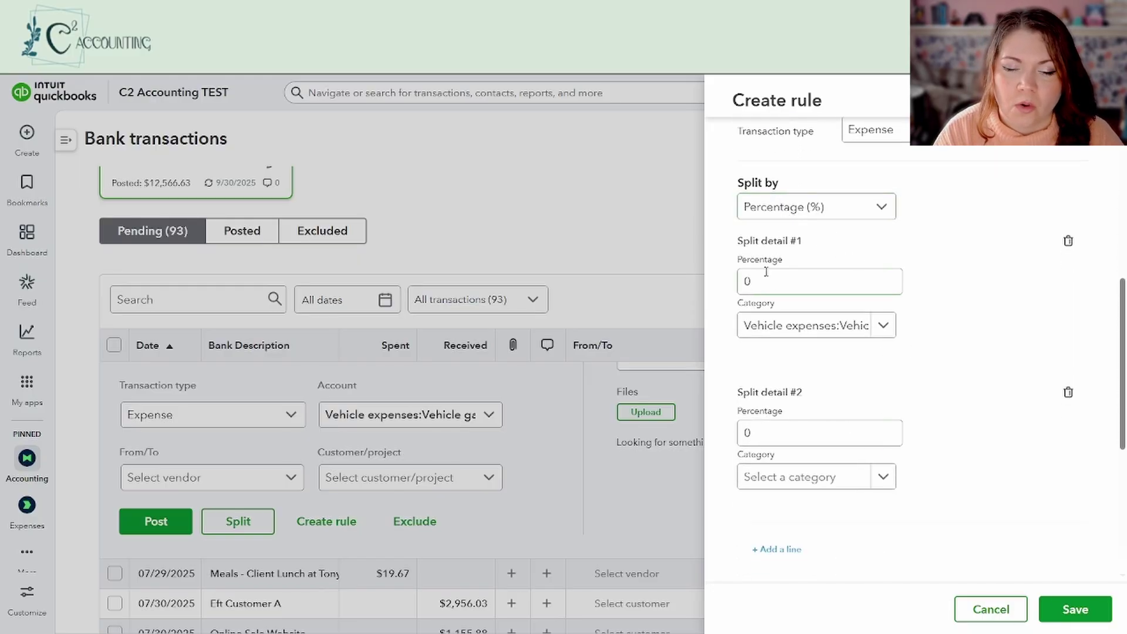
{"action": "left_click", "coordinate": [738, 281]}
{"action": "type", "text": "70"}
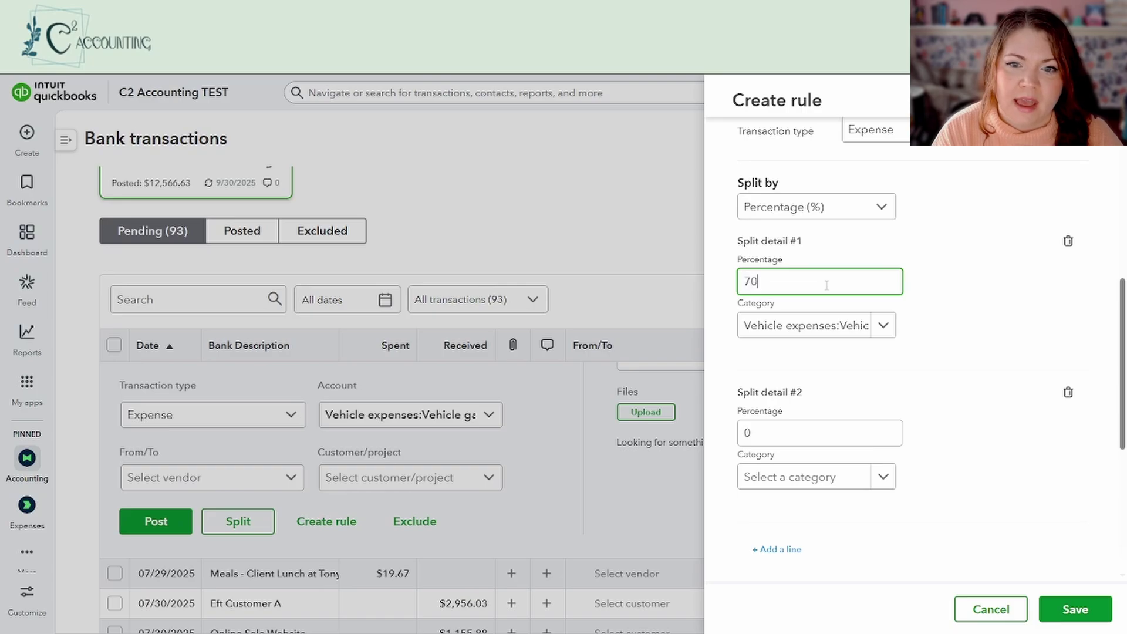
{"action": "left_click", "coordinate": [785, 429]}
{"action": "type", "text": "30"}
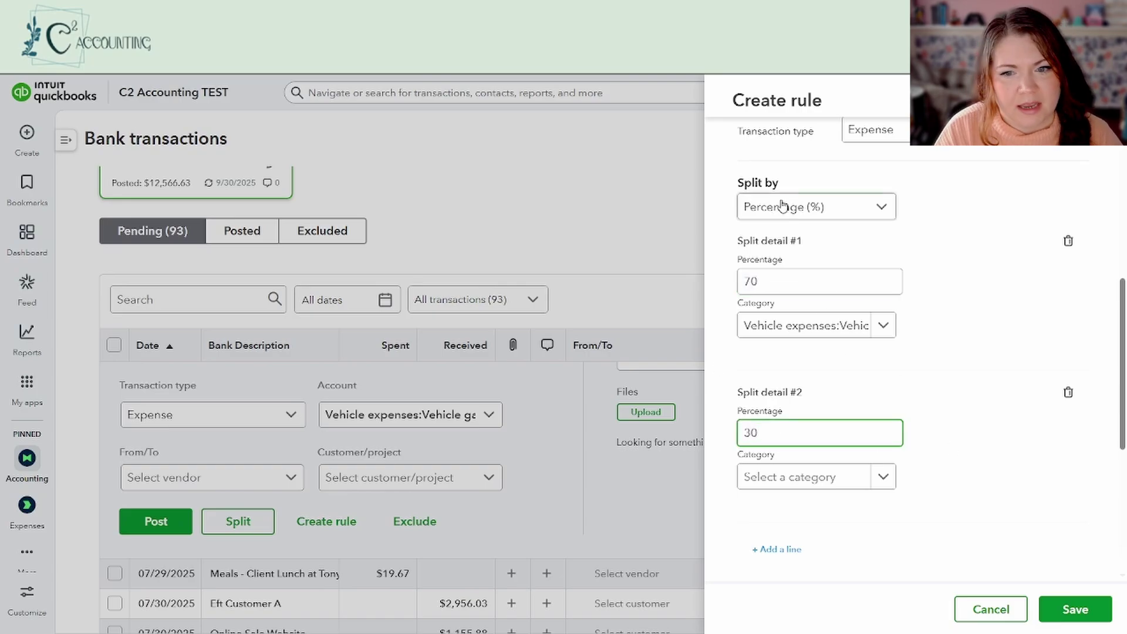
- Try splitting the rule by Amount ($) instead of percentage and add a third split line
{"action": "left_click", "coordinate": [785, 209]}
{"action": "left_click", "coordinate": [793, 264]}
{"action": "left_click", "coordinate": [976, 304]}
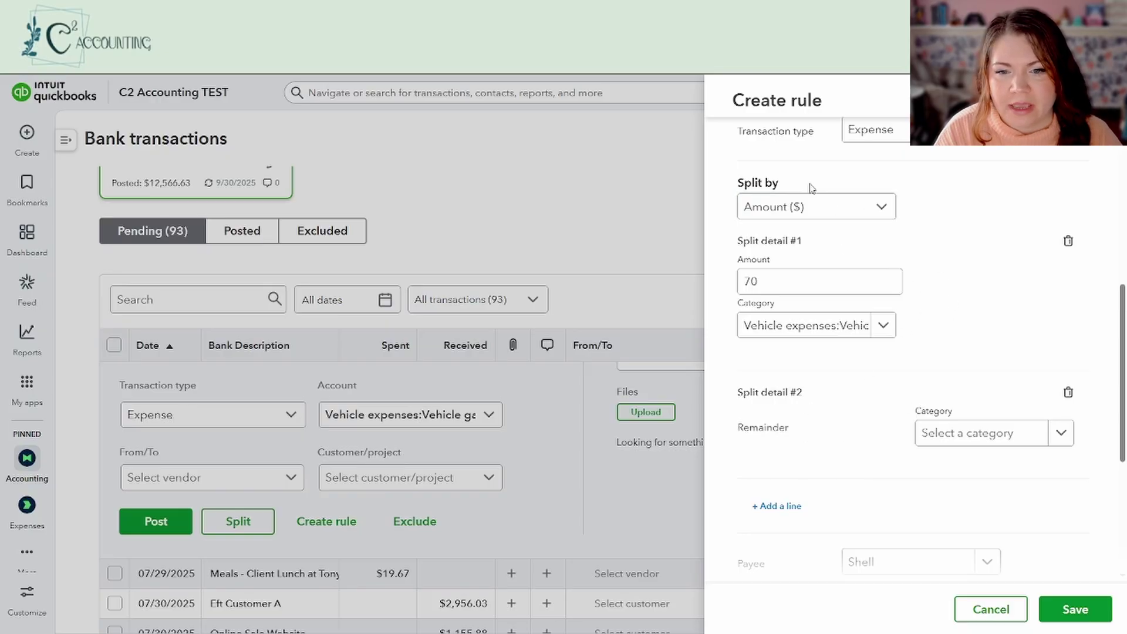
{"action": "scroll", "coordinate": [895, 320], "scroll_direction": "up", "scroll_amount": 1}
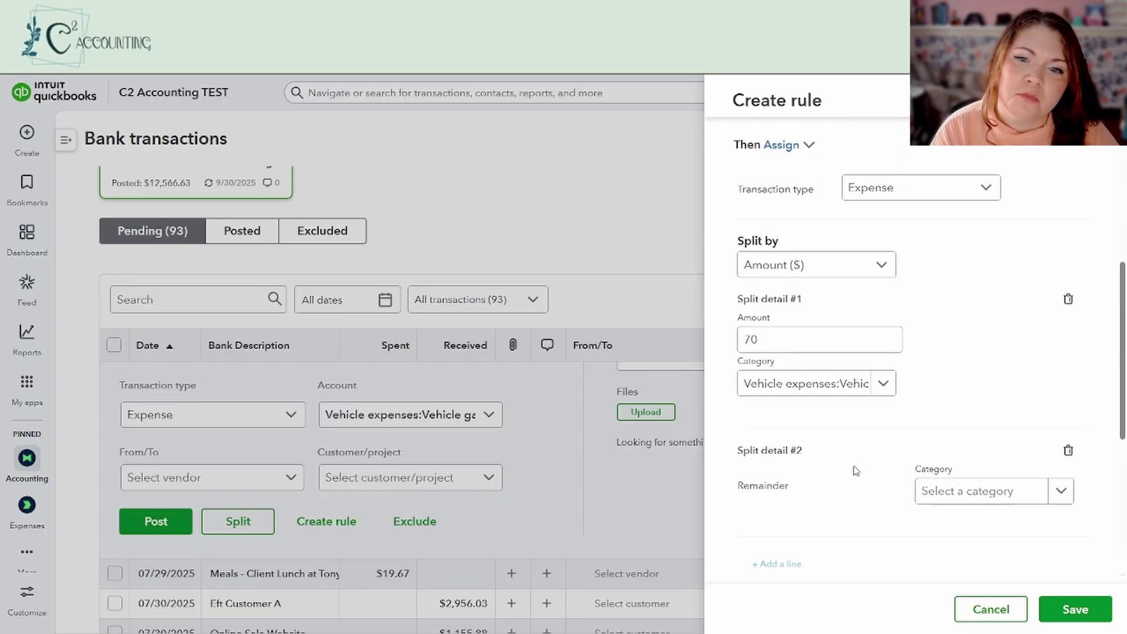
{"action": "scroll", "coordinate": [856, 471], "scroll_direction": "down", "scroll_amount": 1}
{"action": "left_click", "coordinate": [780, 505]}
{"action": "scroll", "coordinate": [935, 384], "scroll_direction": "down", "scroll_amount": 2}
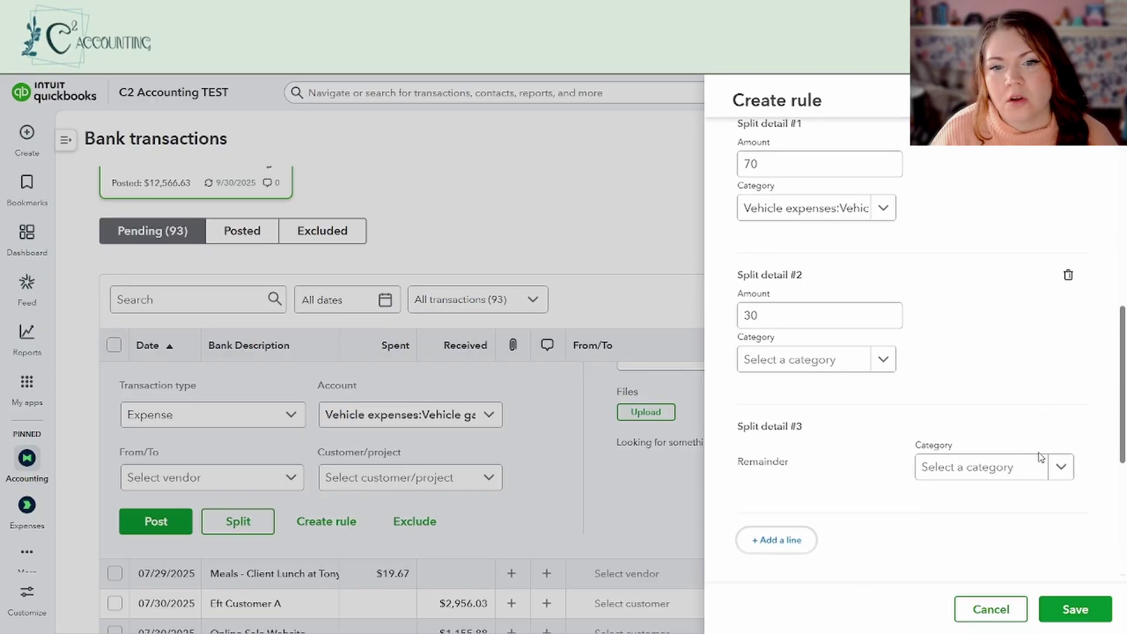
- Remove the extra split lines so the rule uses a single category again
{"action": "left_click", "coordinate": [1069, 283]}
{"action": "scroll", "coordinate": [959, 309], "scroll_direction": "up", "scroll_amount": 2}
{"action": "left_click", "coordinate": [1068, 450]}
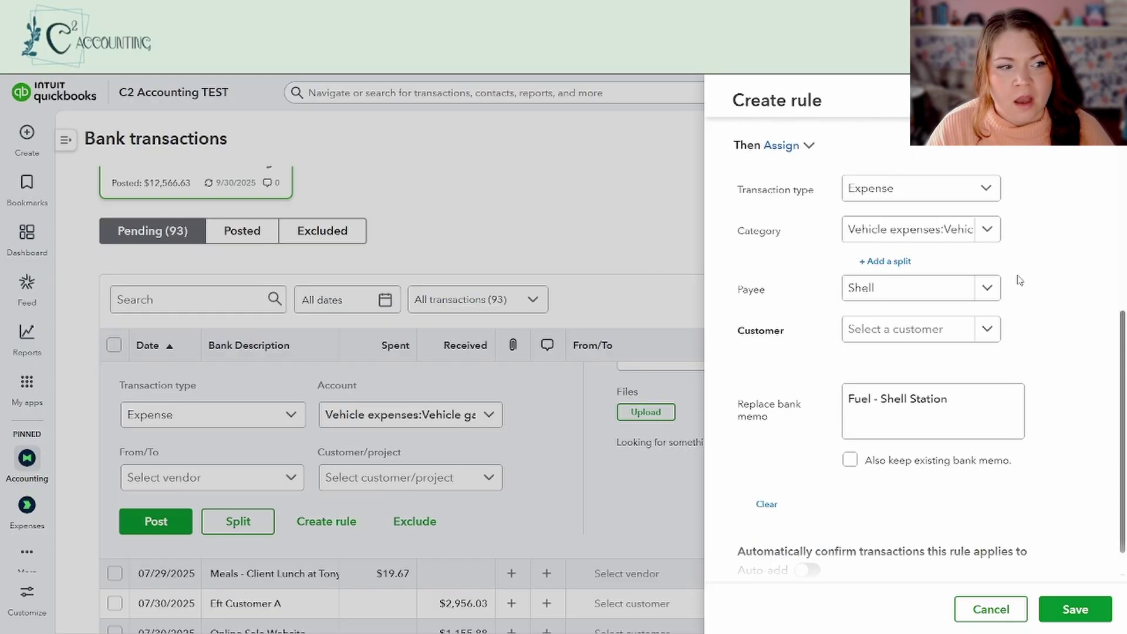
- Review the rule's category choices, customer field and replacement bank memo text
{"action": "scroll", "coordinate": [1043, 320], "scroll_direction": "up", "scroll_amount": 2}
{"action": "left_click", "coordinate": [989, 347]}
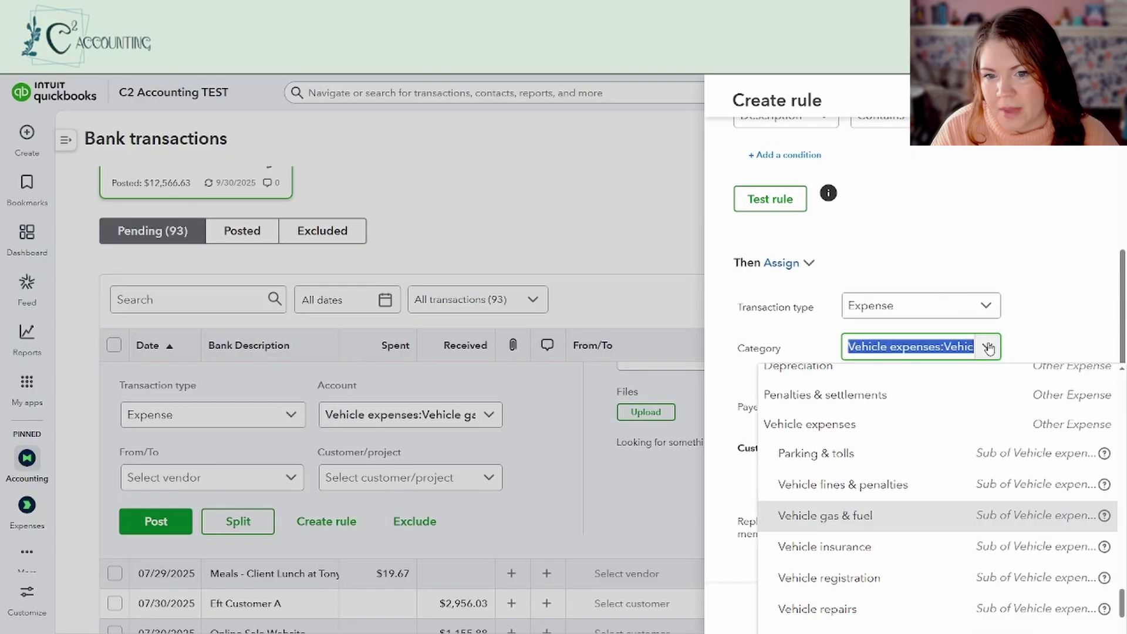
{"action": "left_click", "coordinate": [989, 347]}
{"action": "scroll", "coordinate": [977, 359], "scroll_direction": "down", "scroll_amount": 1}
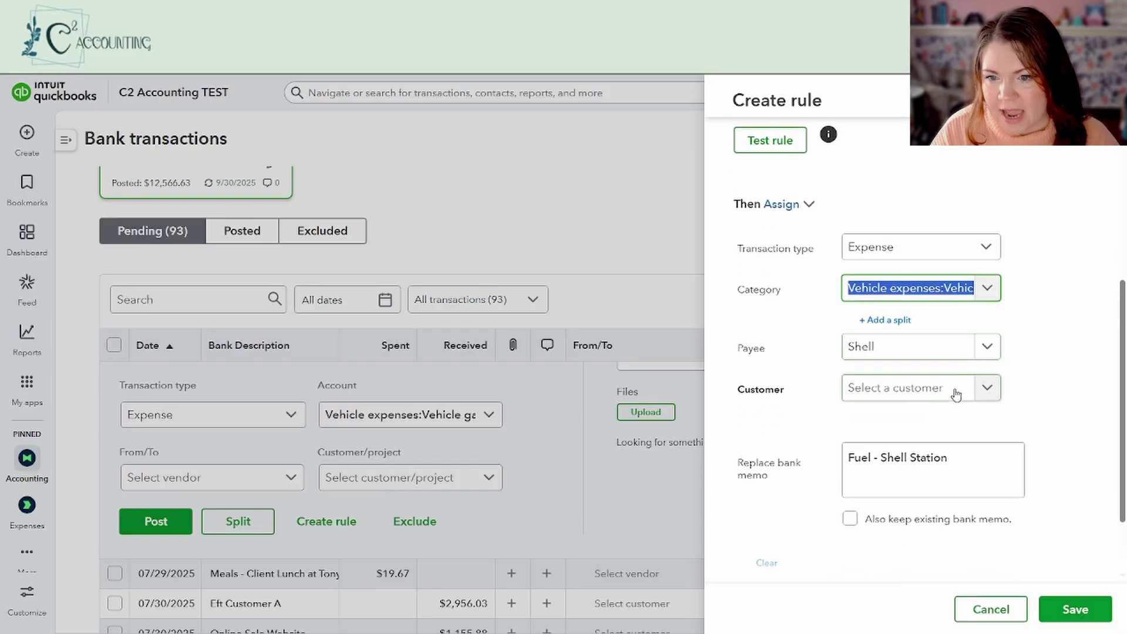
{"action": "left_click", "coordinate": [978, 366]}
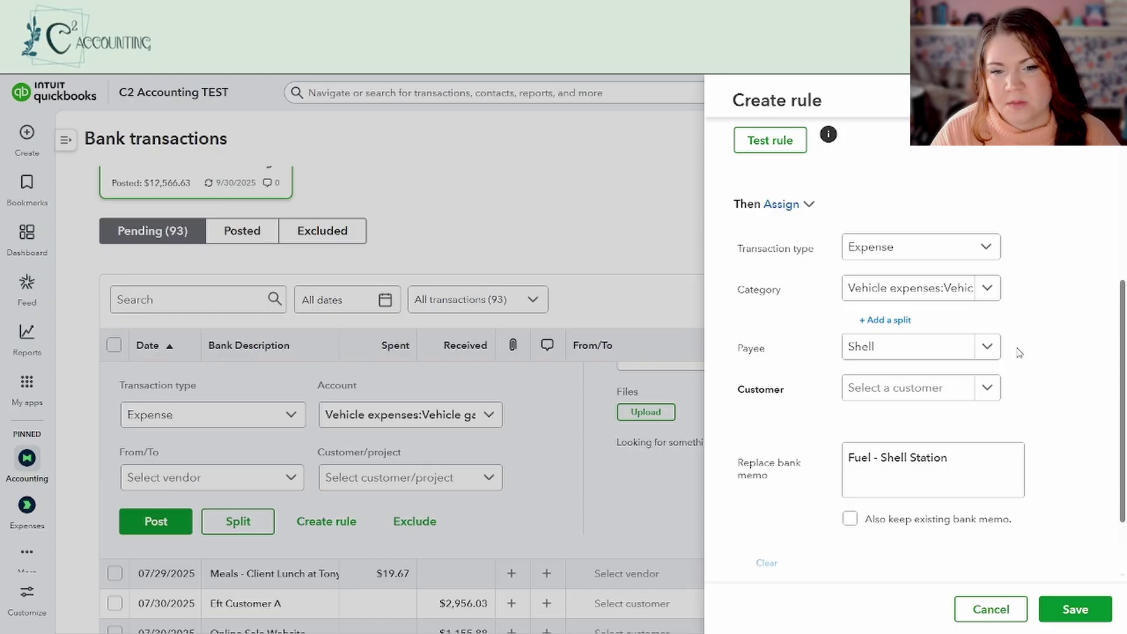
{"action": "left_click", "coordinate": [902, 396]}
{"action": "left_click", "coordinate": [904, 399]}
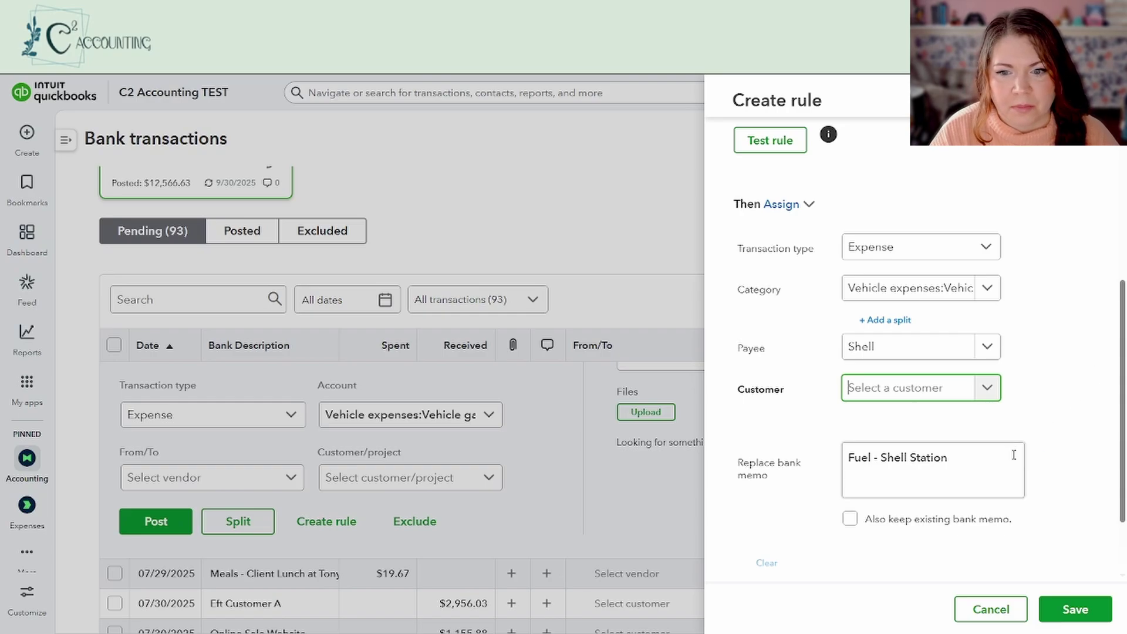
{"action": "left_click", "coordinate": [979, 465]}
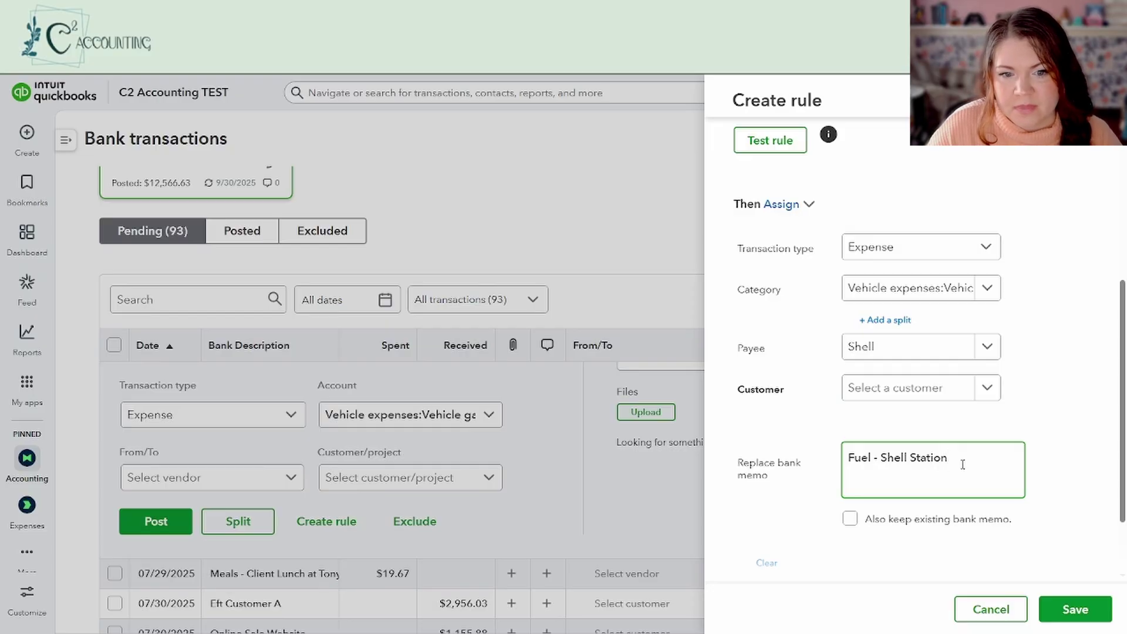
{"action": "left_click_drag", "start_coordinate": [962, 465], "coordinate": [836, 480]}
{"action": "left_click", "coordinate": [837, 526]}
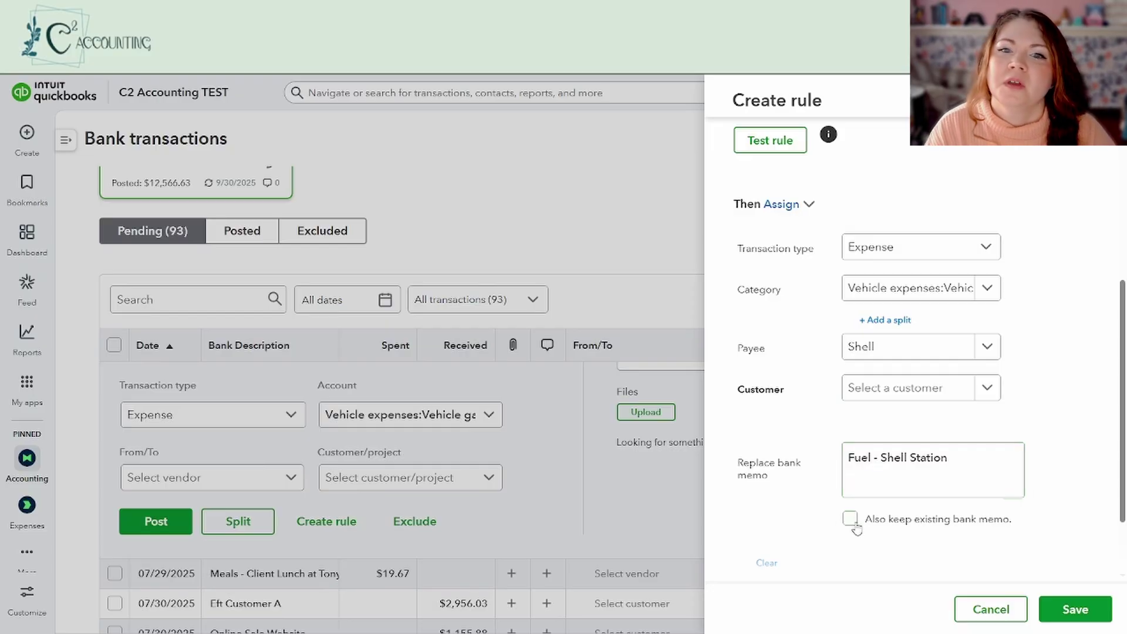
- Set the rule to also keep the existing bank memo, leave Auto-add off, and save the rule
{"action": "left_click", "coordinate": [851, 520]}
{"action": "scroll", "coordinate": [851, 516], "scroll_direction": "down", "scroll_amount": 2}
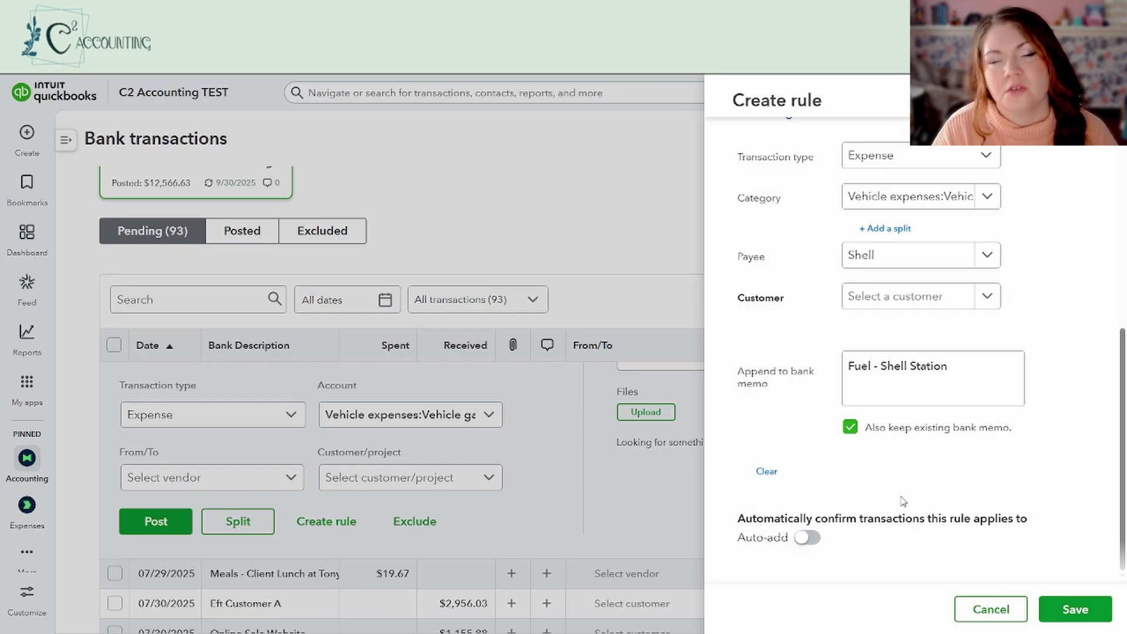
{"action": "left_click", "coordinate": [809, 538]}
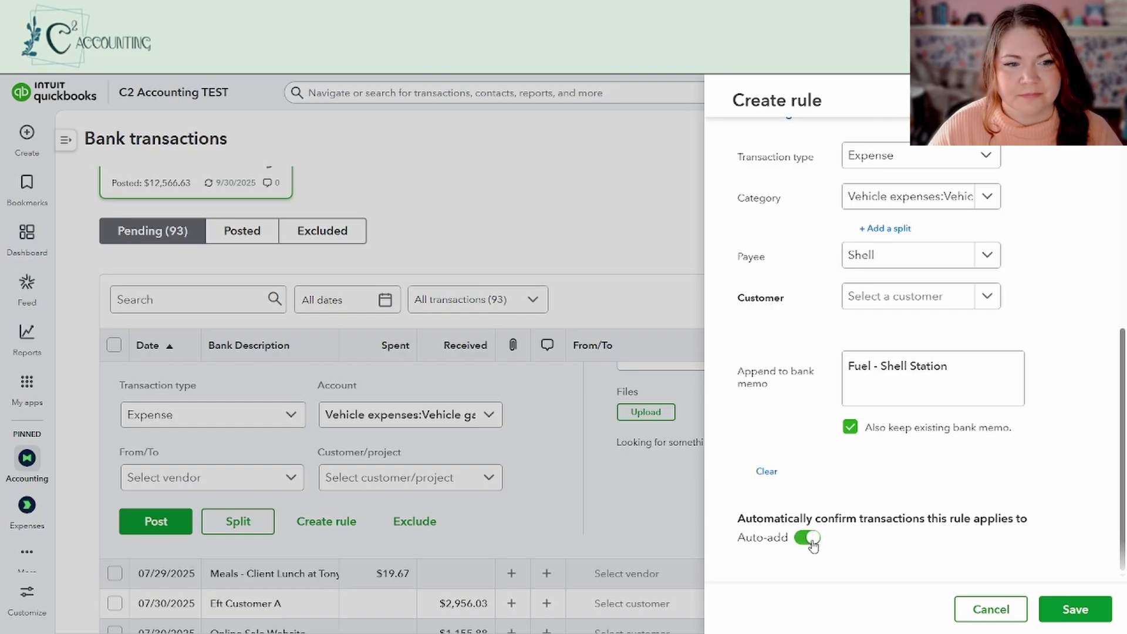
{"action": "left_click", "coordinate": [809, 538]}
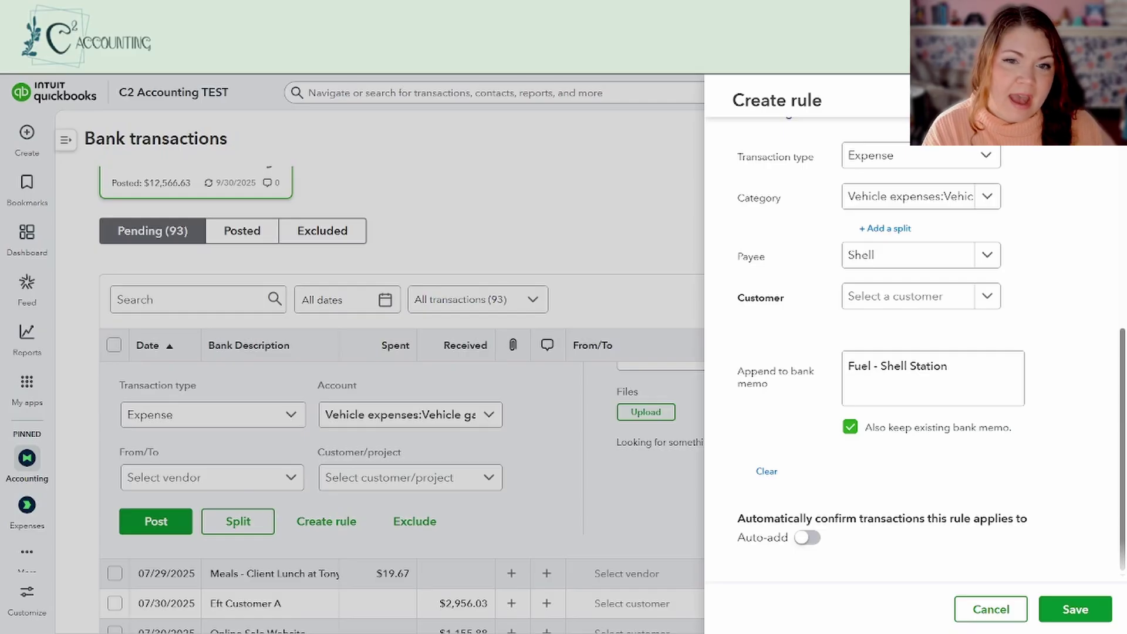
{"action": "left_click", "coordinate": [1064, 608]}
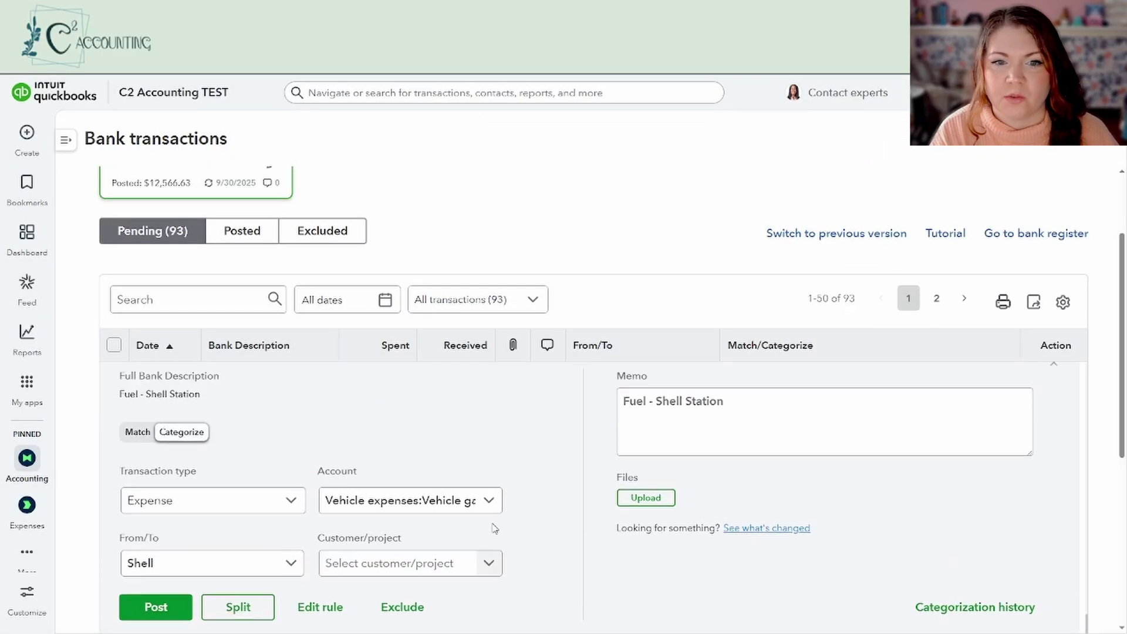
- Search the pending bank transactions for Shell, post all the matching ones together, and clear the search
{"action": "scroll", "coordinate": [495, 529], "scroll_direction": "up", "scroll_amount": 2}
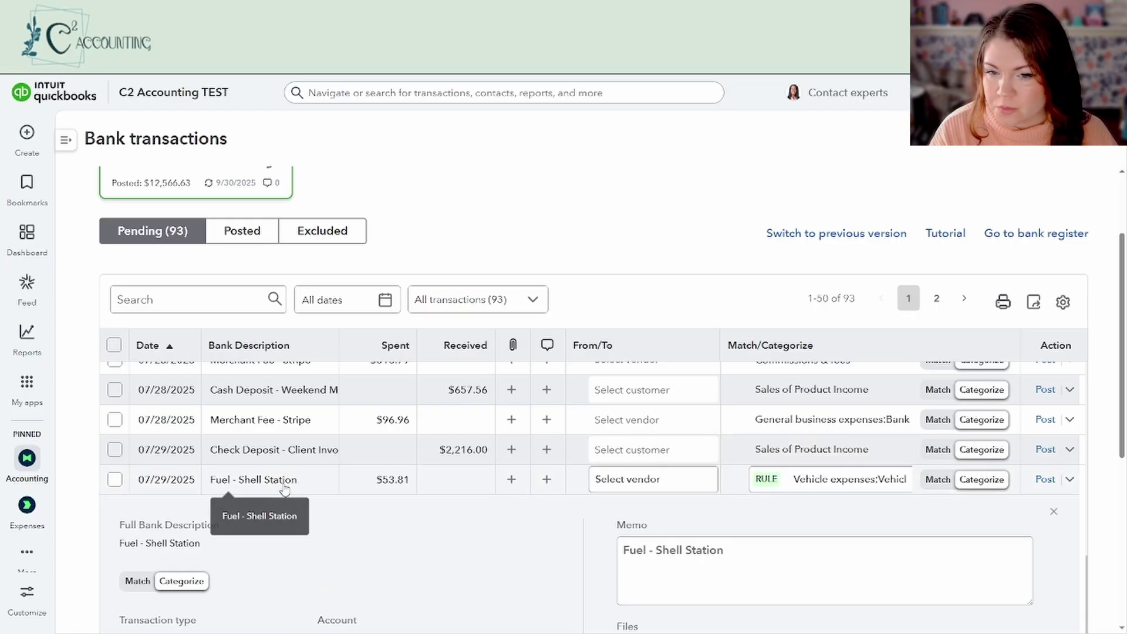
{"action": "left_click", "coordinate": [175, 300]}
{"action": "type", "text": "SZh"}
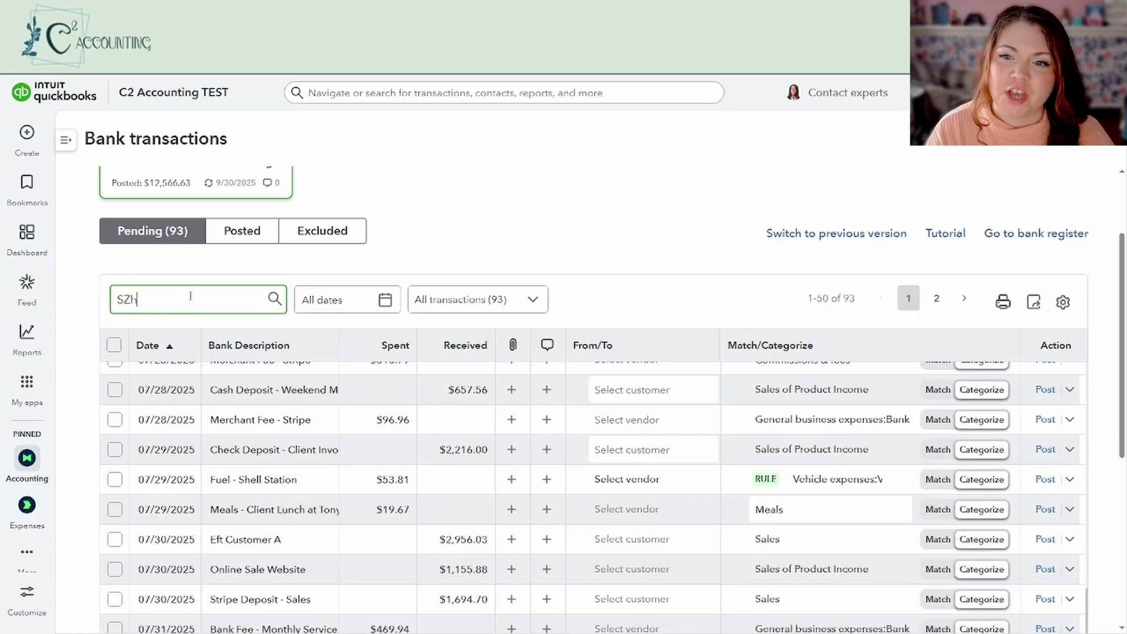
{"action": "key", "text": "Return"}
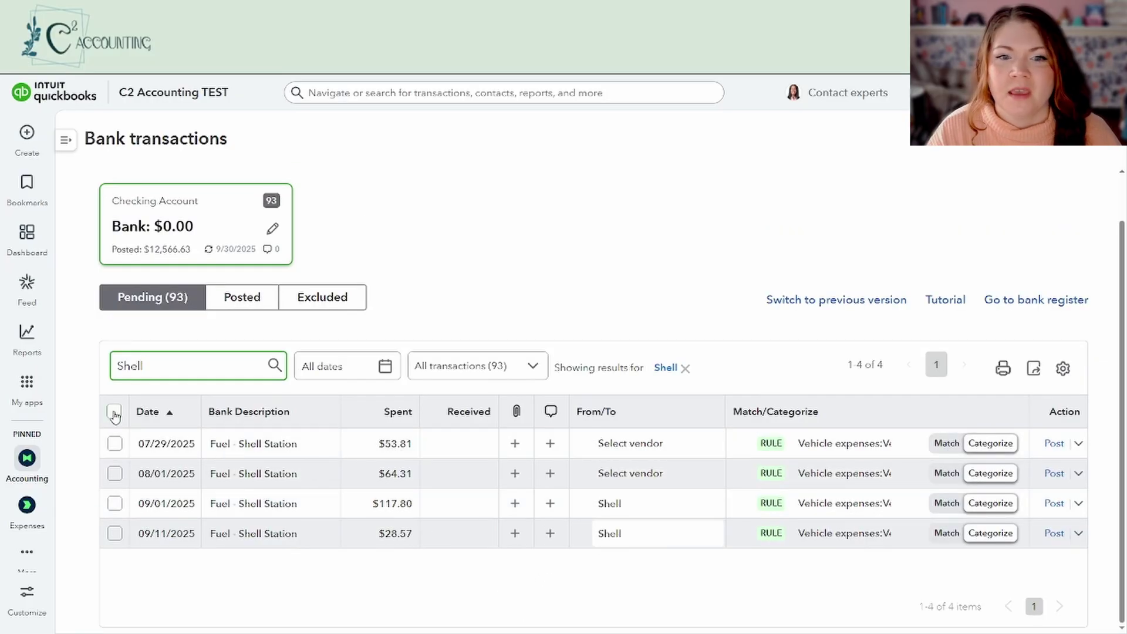
{"action": "left_click", "coordinate": [114, 414]}
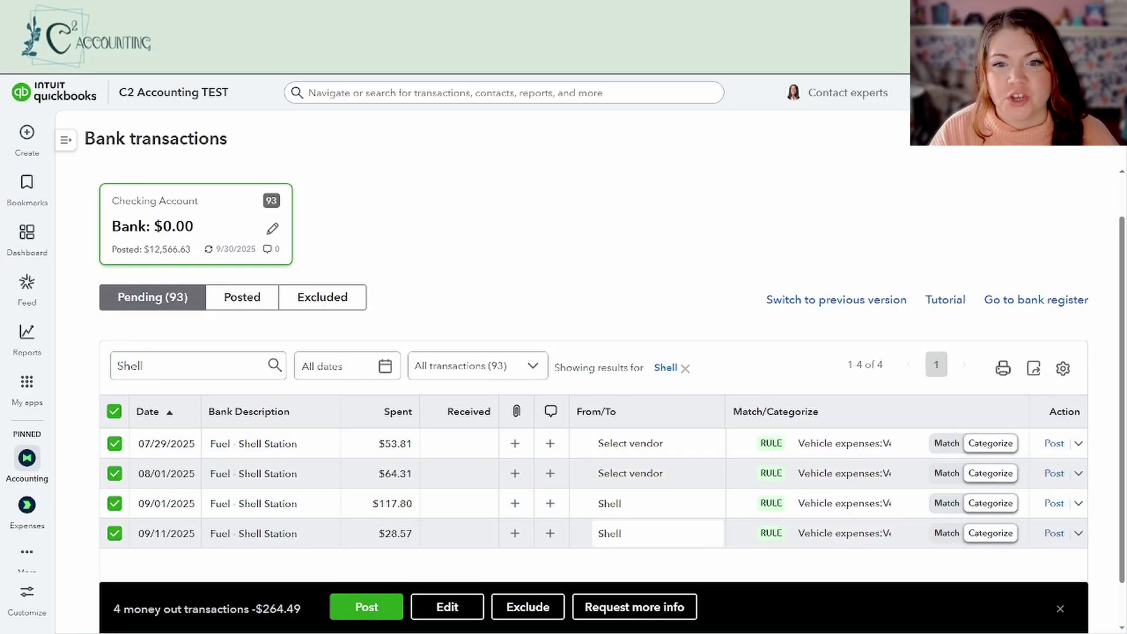
{"action": "left_click", "coordinate": [351, 613]}
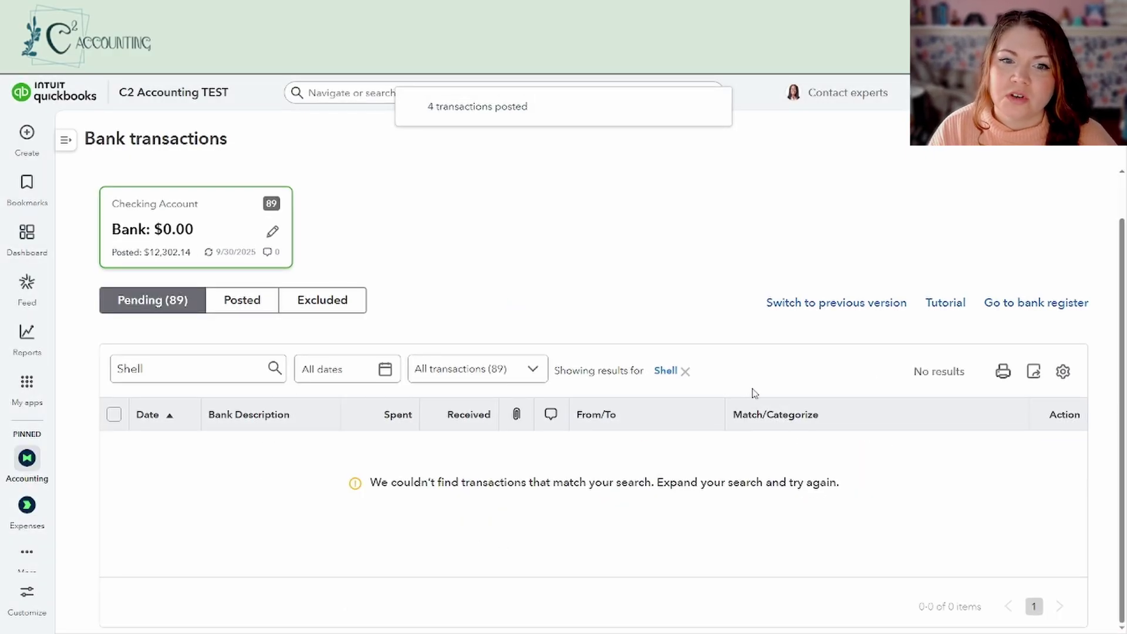
{"action": "left_click", "coordinate": [685, 371]}
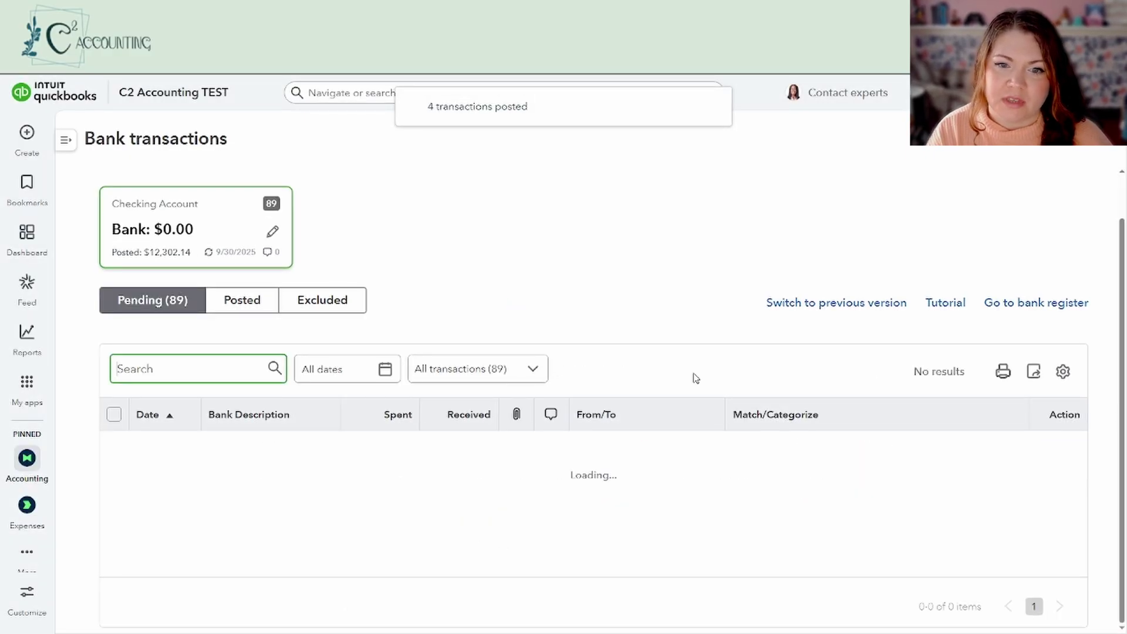
- Open the list of bank rules and check the additional actions available for the QBO Subscription rule
{"action": "left_click", "coordinate": [32, 404]}
{"action": "mouse_move", "coordinate": [151, 202]}
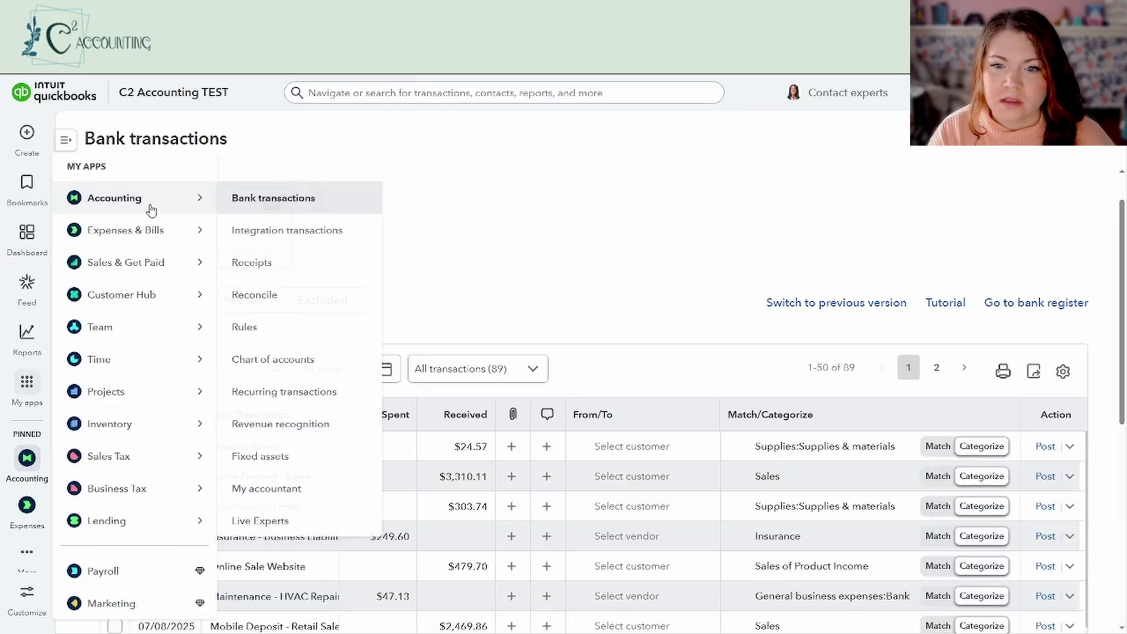
{"action": "left_click", "coordinate": [286, 332]}
{"action": "left_click", "coordinate": [1029, 93]}
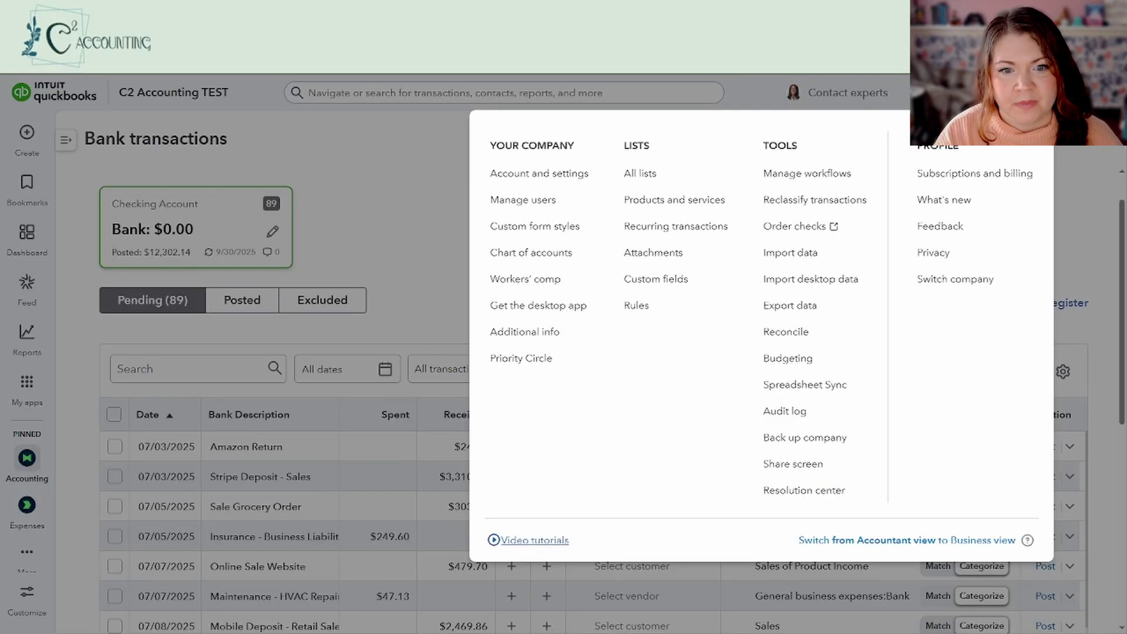
{"action": "left_click", "coordinate": [653, 303]}
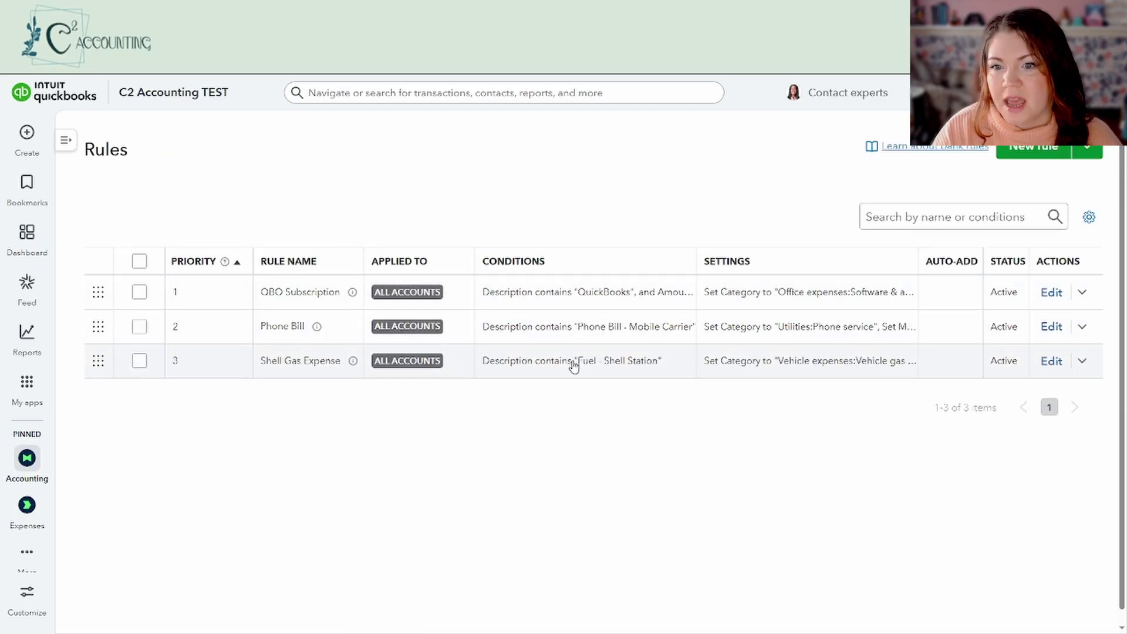
{"action": "left_click", "coordinate": [1082, 293]}
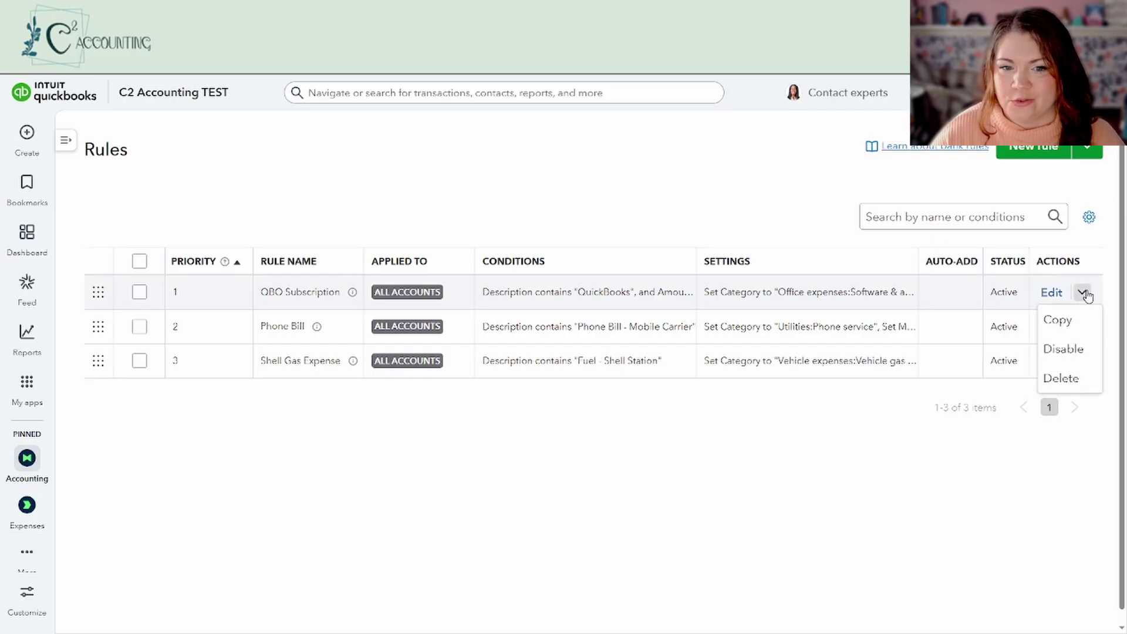
{"action": "left_click", "coordinate": [780, 448]}
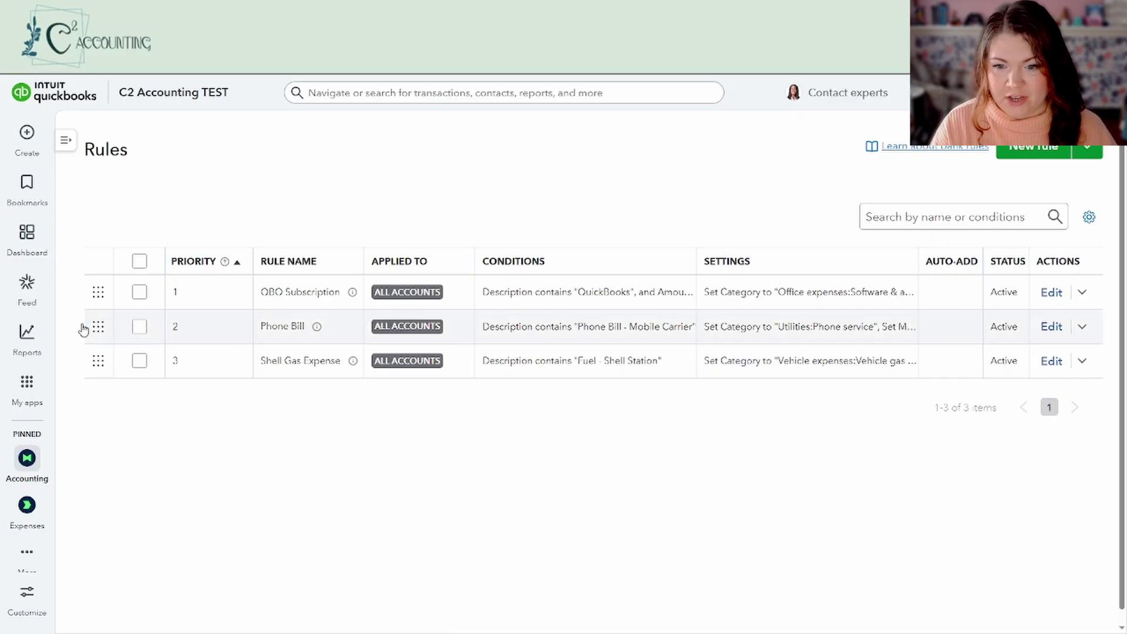
- Return to the bank transactions and look through the pending entries of the checking account
{"action": "mouse_move", "coordinate": [27, 385]}
{"action": "mouse_move", "coordinate": [198, 203]}
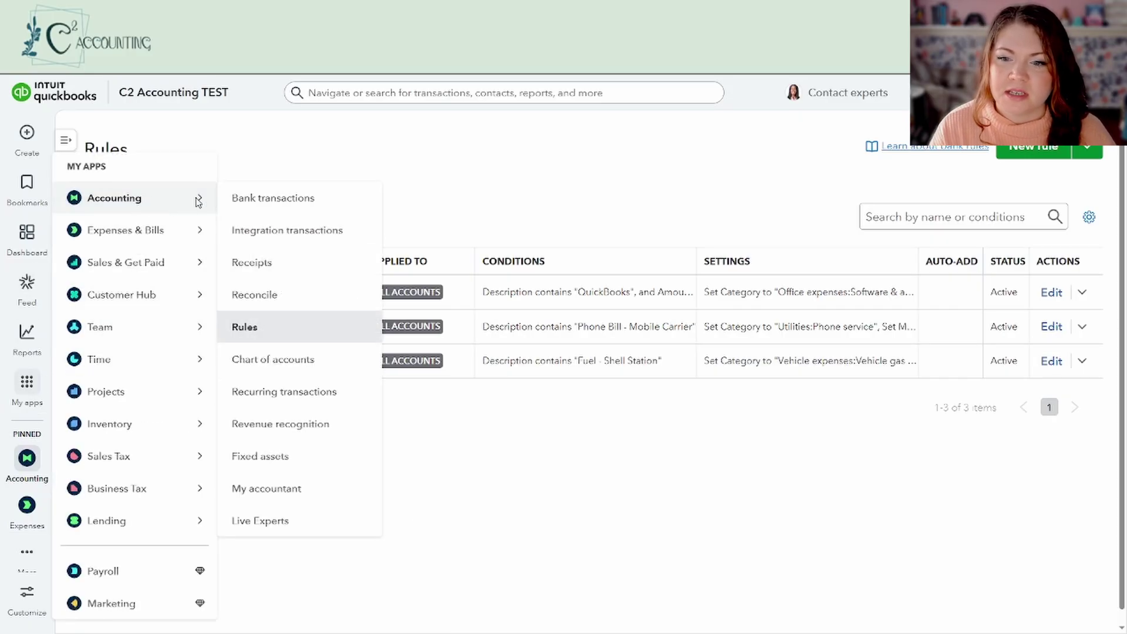
{"action": "left_click", "coordinate": [274, 201]}
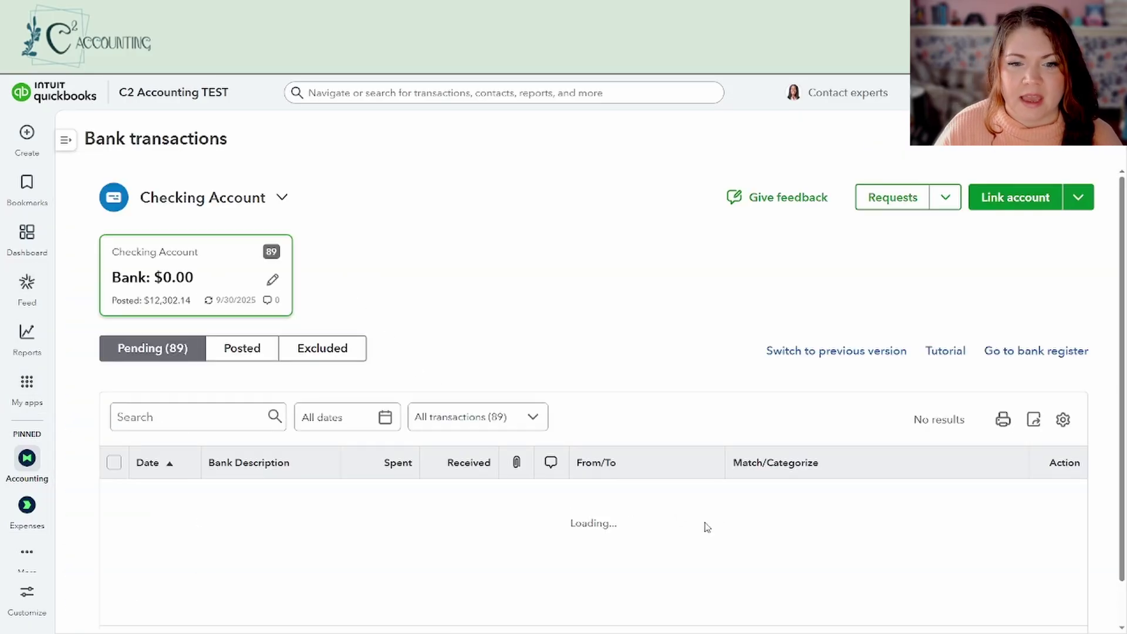
{"action": "scroll", "coordinate": [708, 527], "scroll_direction": "down", "scroll_amount": 1}
{"action": "scroll", "coordinate": [724, 533], "scroll_direction": "down", "scroll_amount": 12}
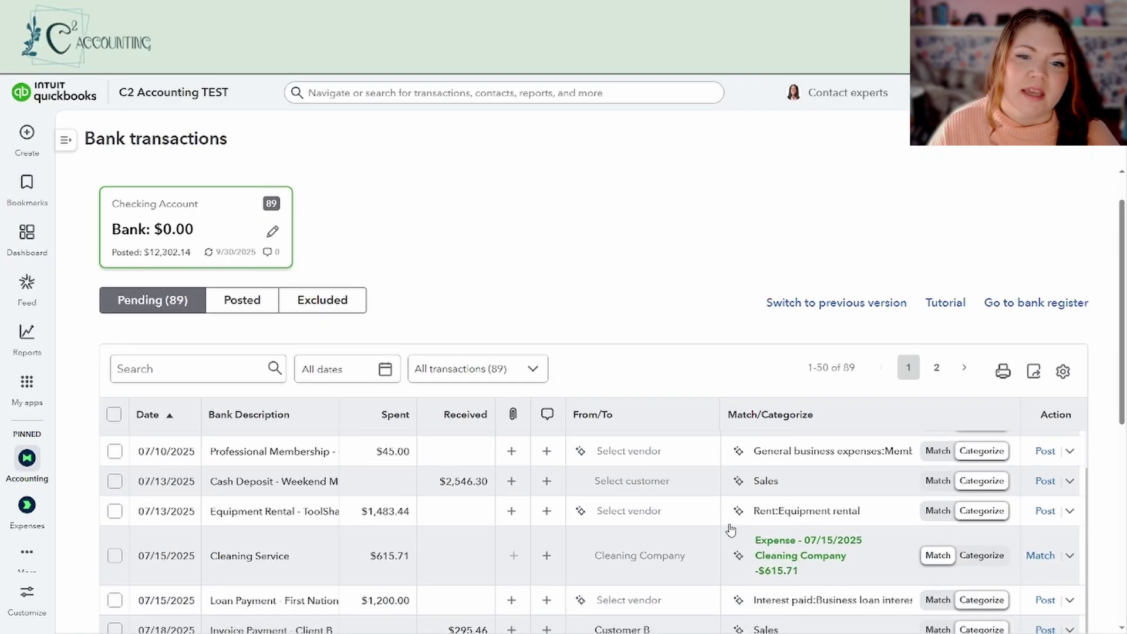
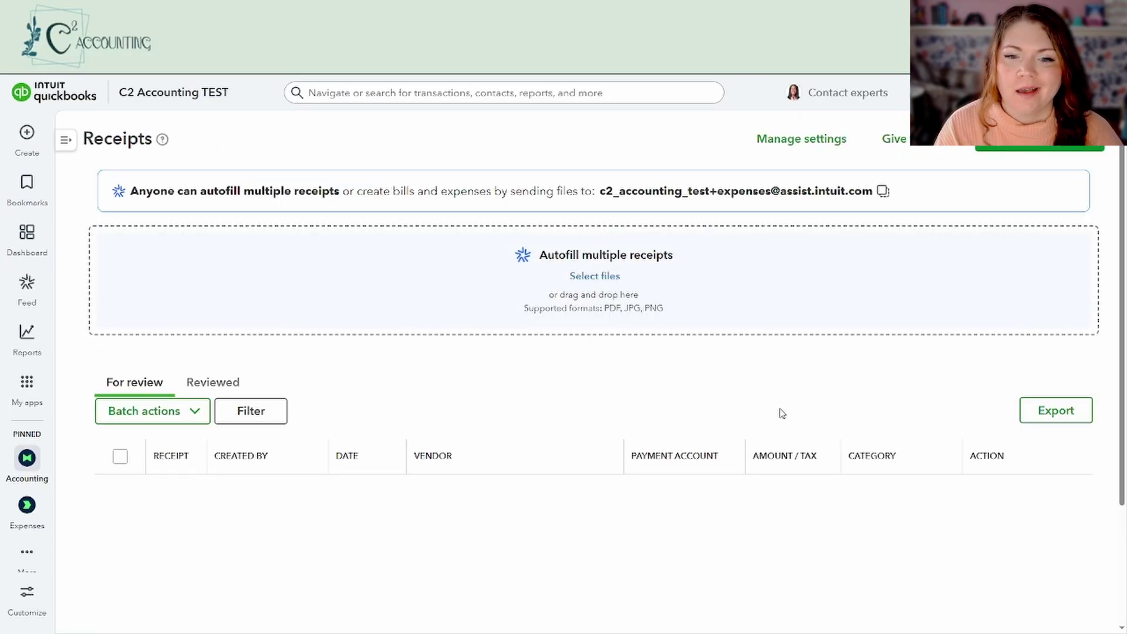
- Review the receipt email settings, including customizing the forwarding address and blocking senders, and close them
{"action": "left_click", "coordinate": [809, 138]}
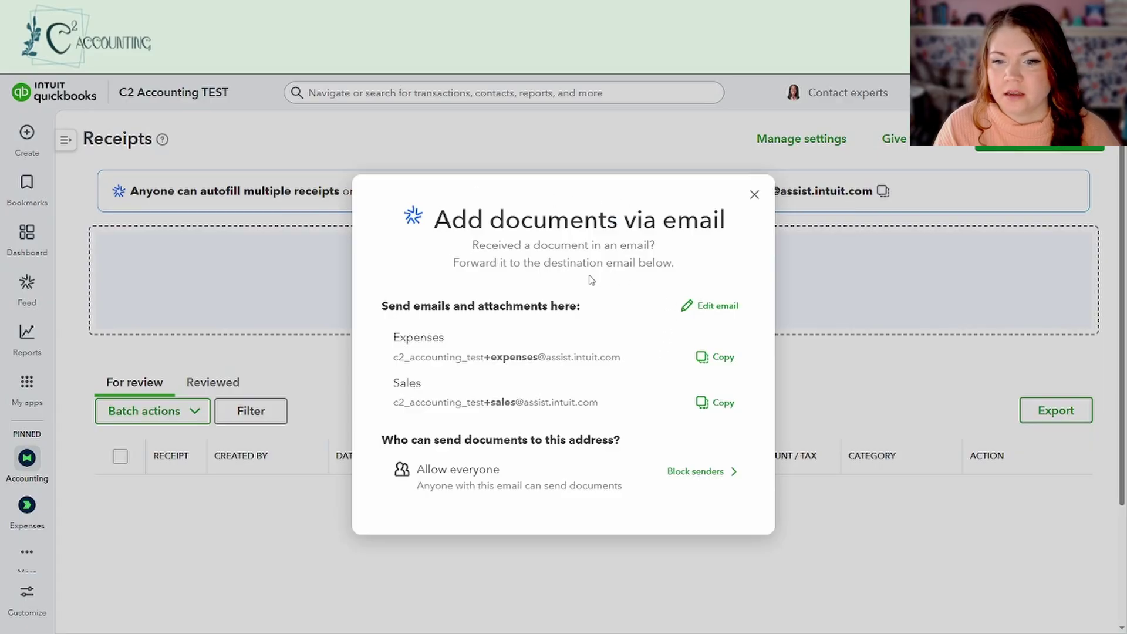
{"action": "left_click", "coordinate": [711, 306]}
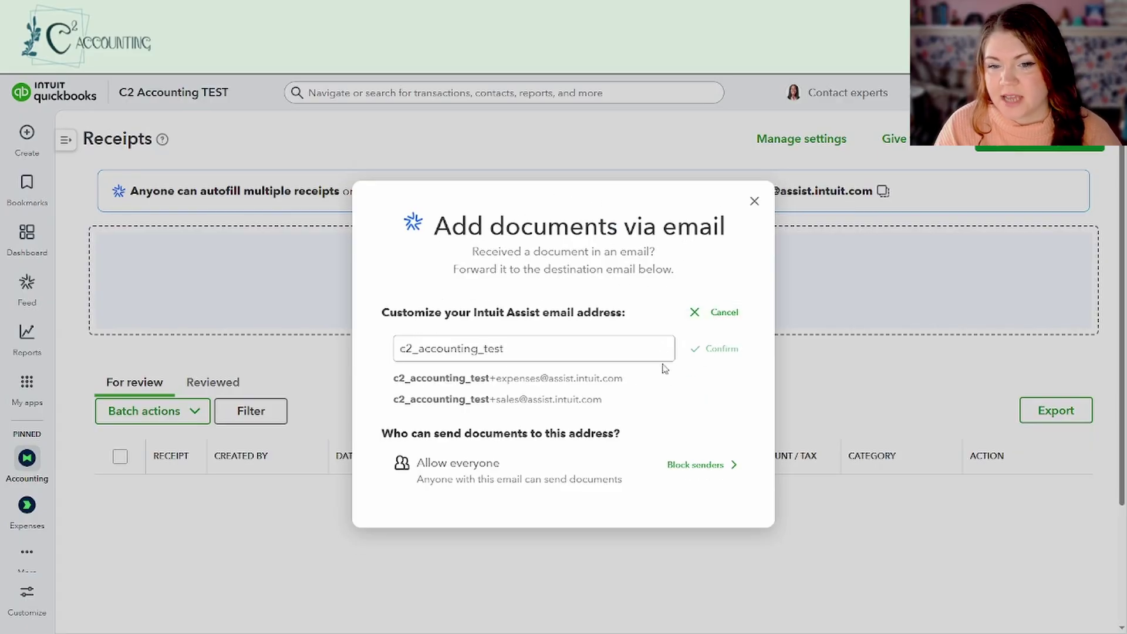
{"action": "left_click", "coordinate": [695, 311]}
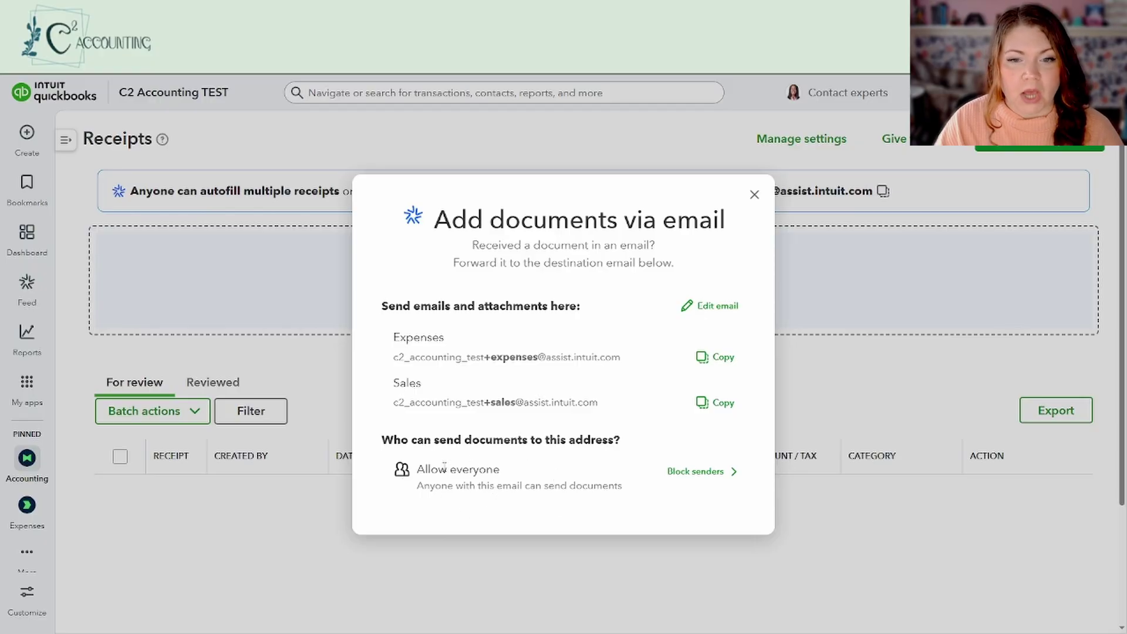
{"action": "left_click", "coordinate": [692, 477]}
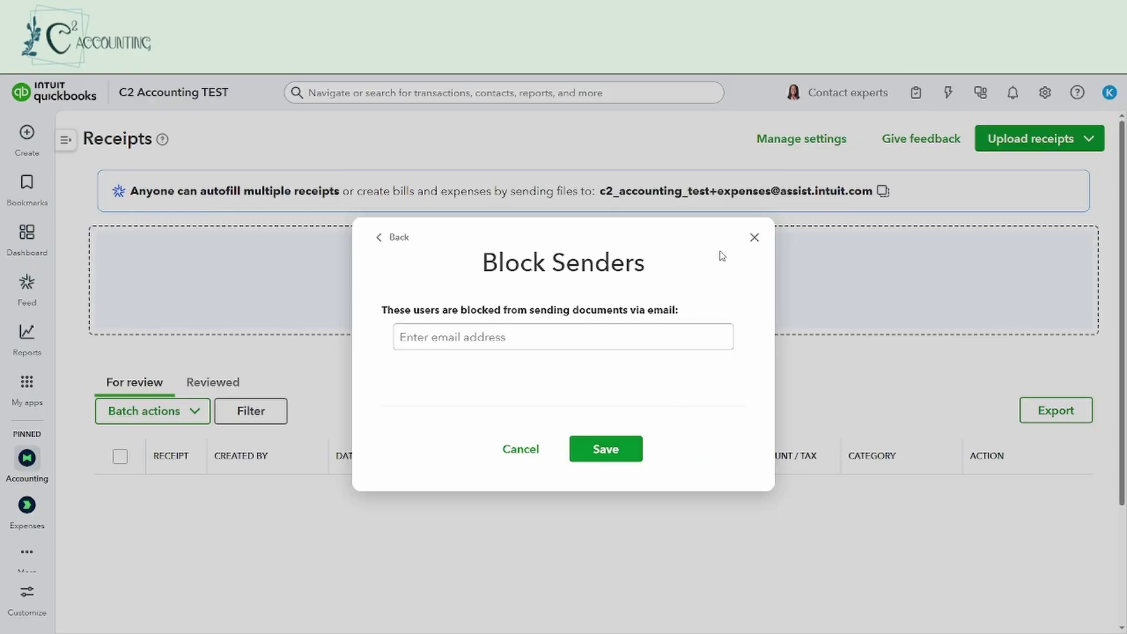
{"action": "left_click", "coordinate": [381, 237]}
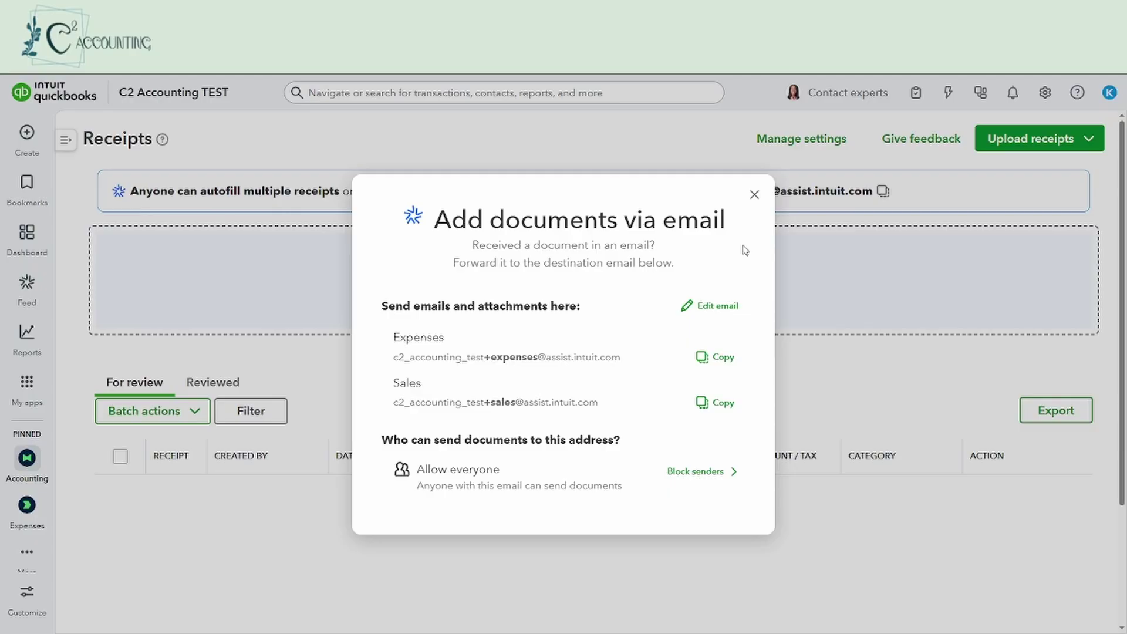
{"action": "left_click", "coordinate": [753, 195]}
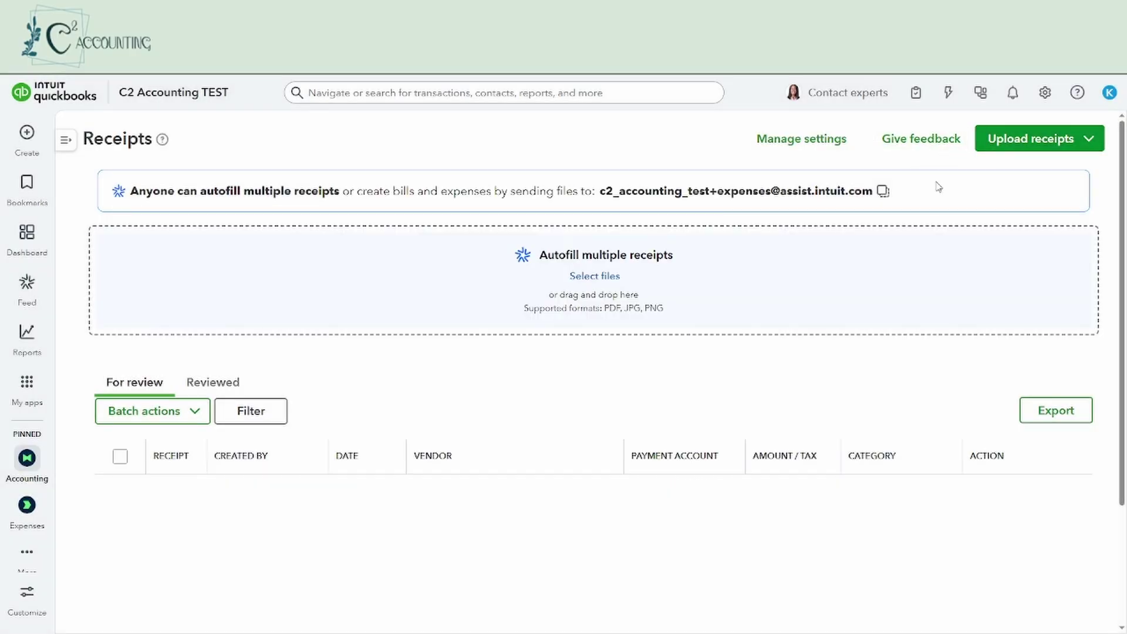
- Check the feedback form and the receipt upload options, including autofilling multiple receipts from files and uploading from Google Drive
{"action": "left_click", "coordinate": [926, 148]}
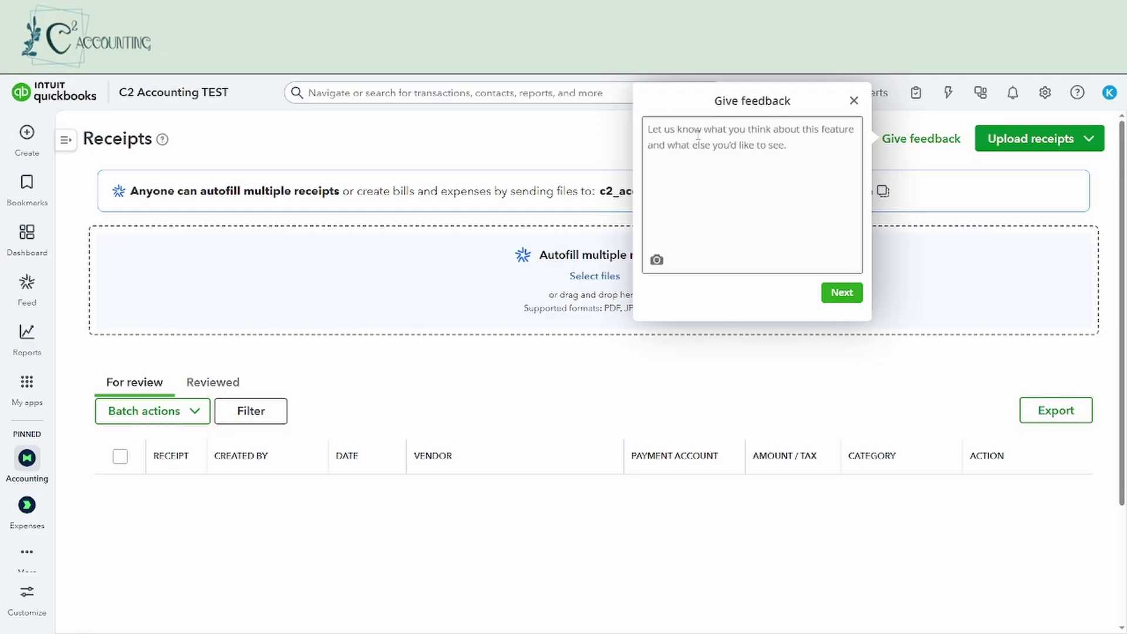
{"action": "left_click", "coordinate": [853, 100]}
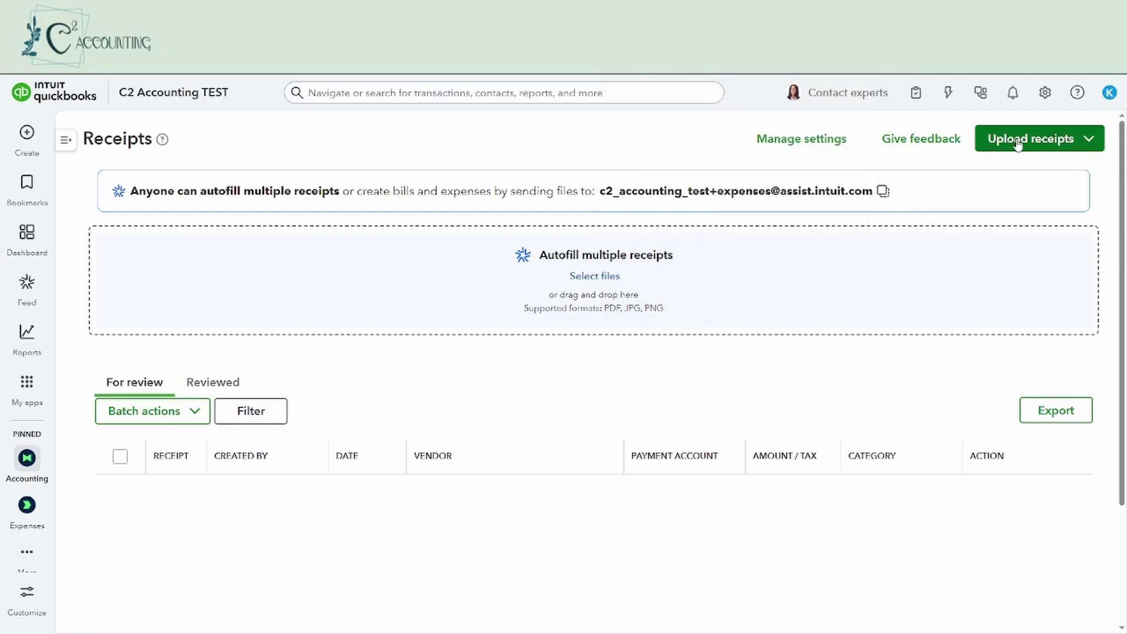
{"action": "left_click", "coordinate": [1087, 144]}
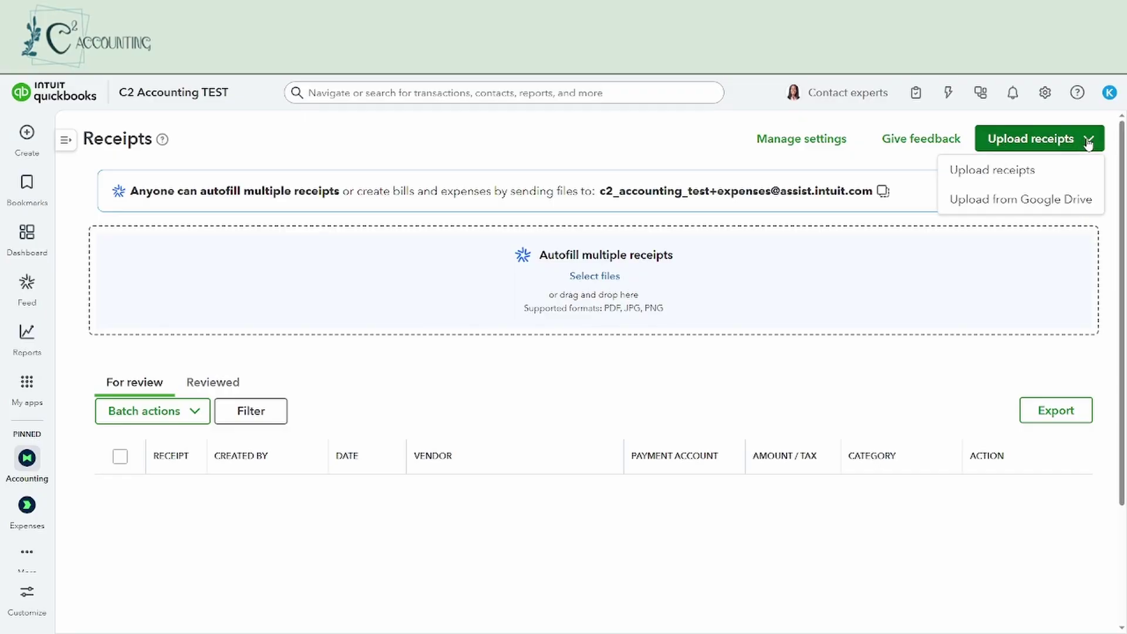
{"action": "left_click", "coordinate": [960, 170]}
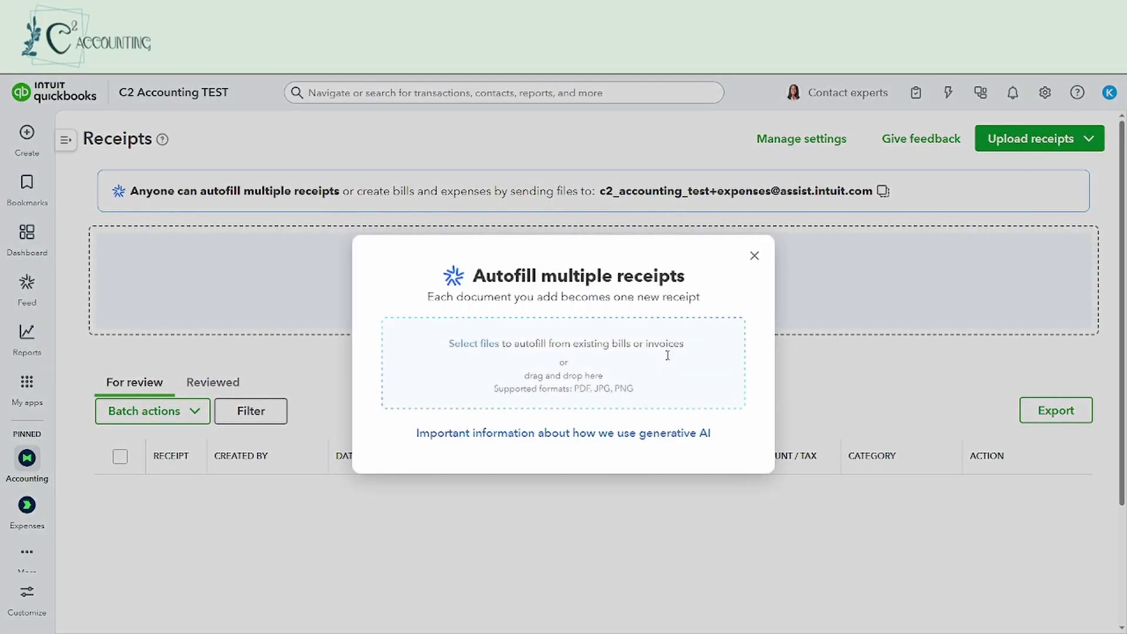
{"action": "left_click", "coordinate": [755, 256]}
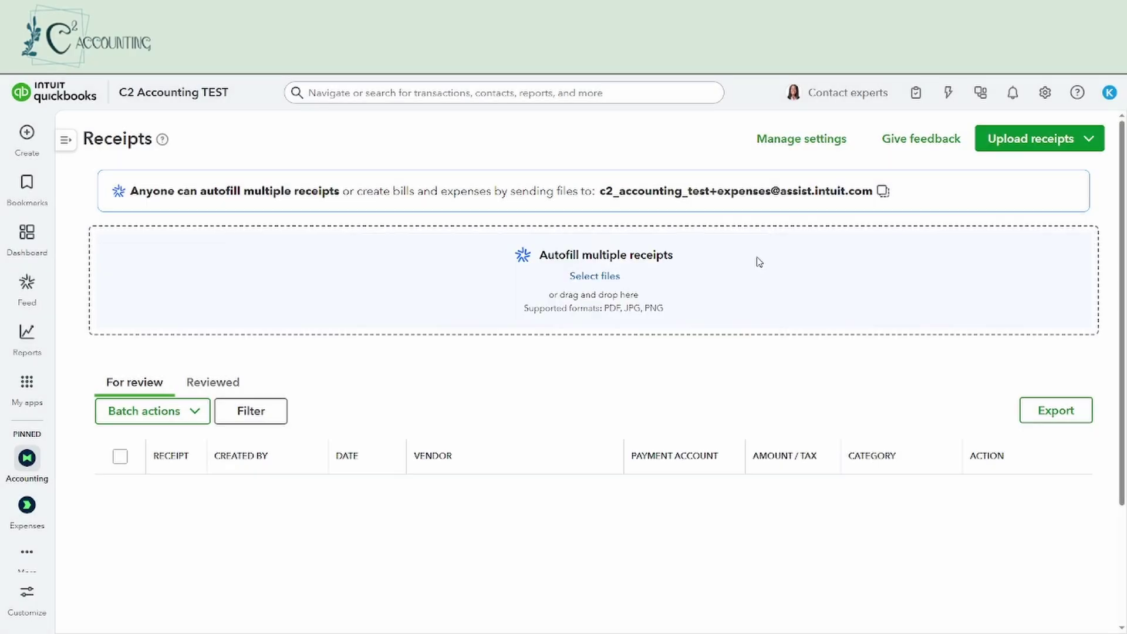
{"action": "left_click", "coordinate": [1093, 144]}
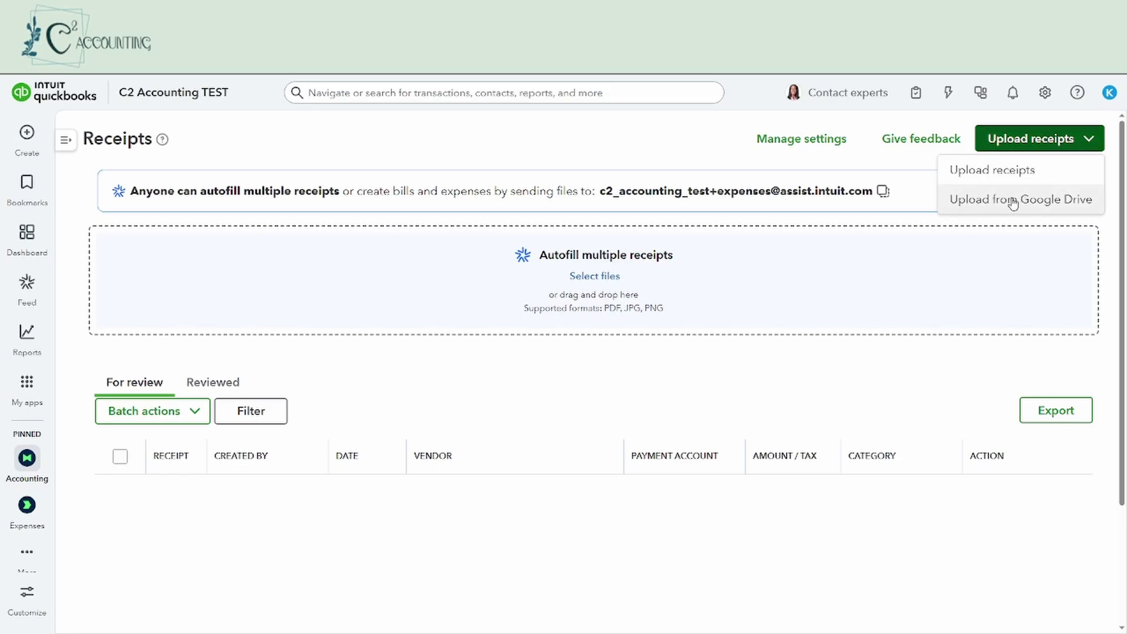
{"action": "left_click", "coordinate": [1040, 203]}
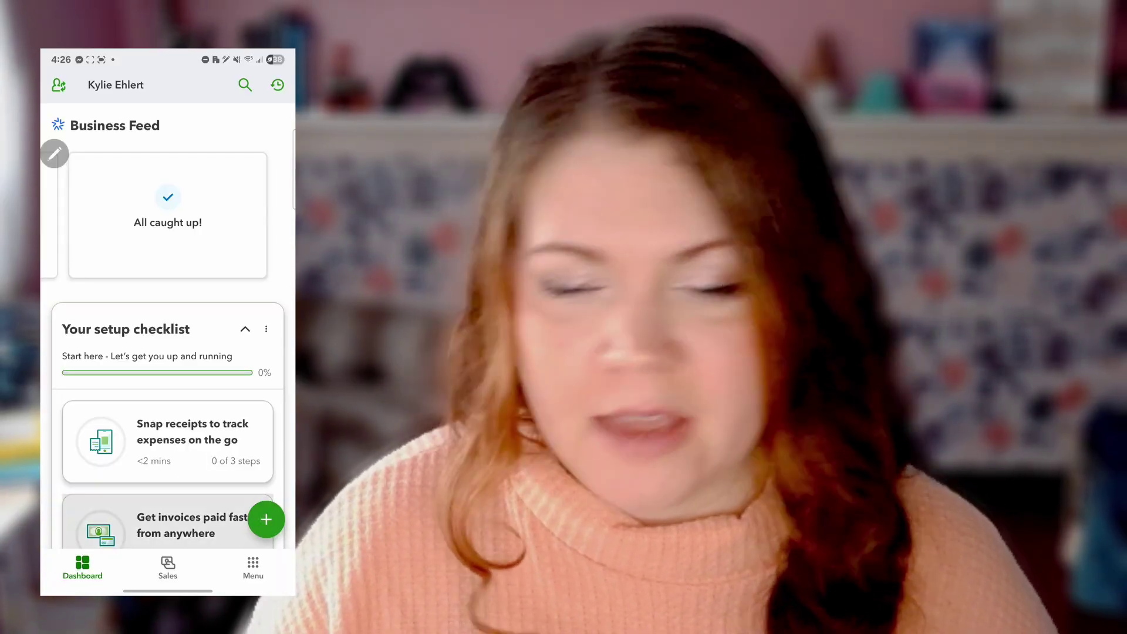
- Switch to the QuickBooks mobile app, snap the handwritten fake receipt with auto capture, and accept the scan
{"action": "left_click", "coordinate": [265, 519]}
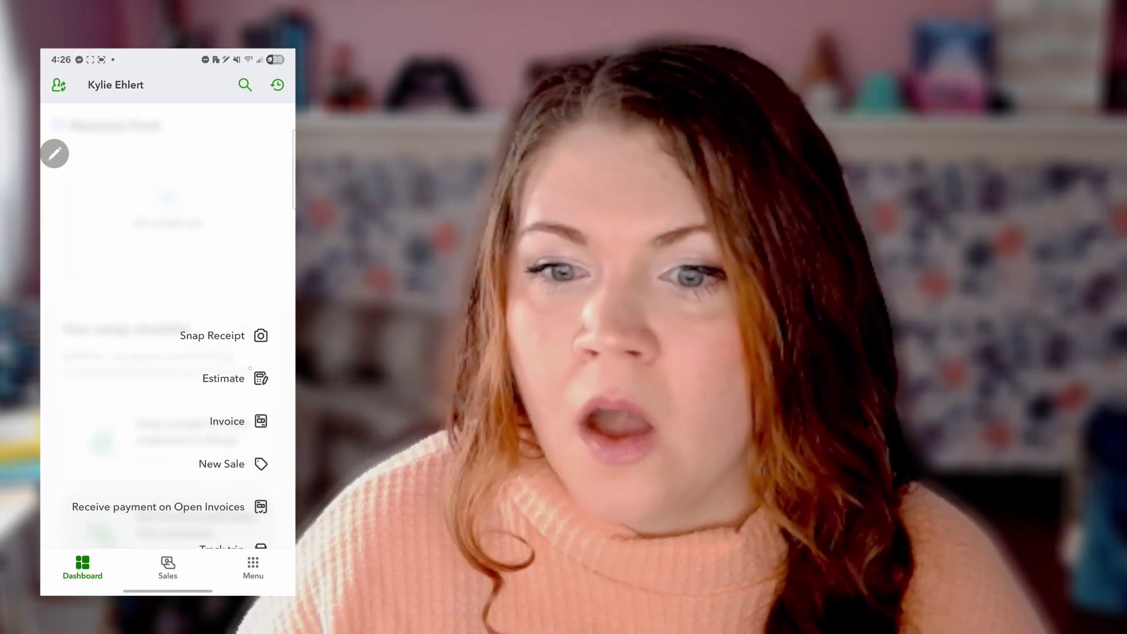
{"action": "left_click", "coordinate": [231, 338]}
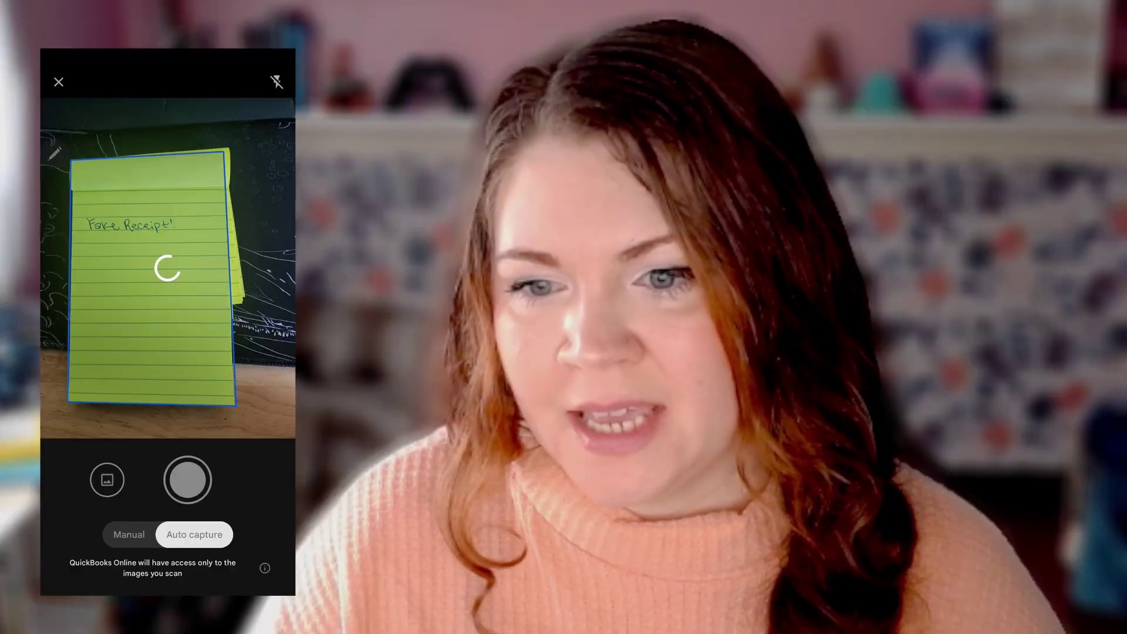
{"action": "left_click", "coordinate": [225, 564]}
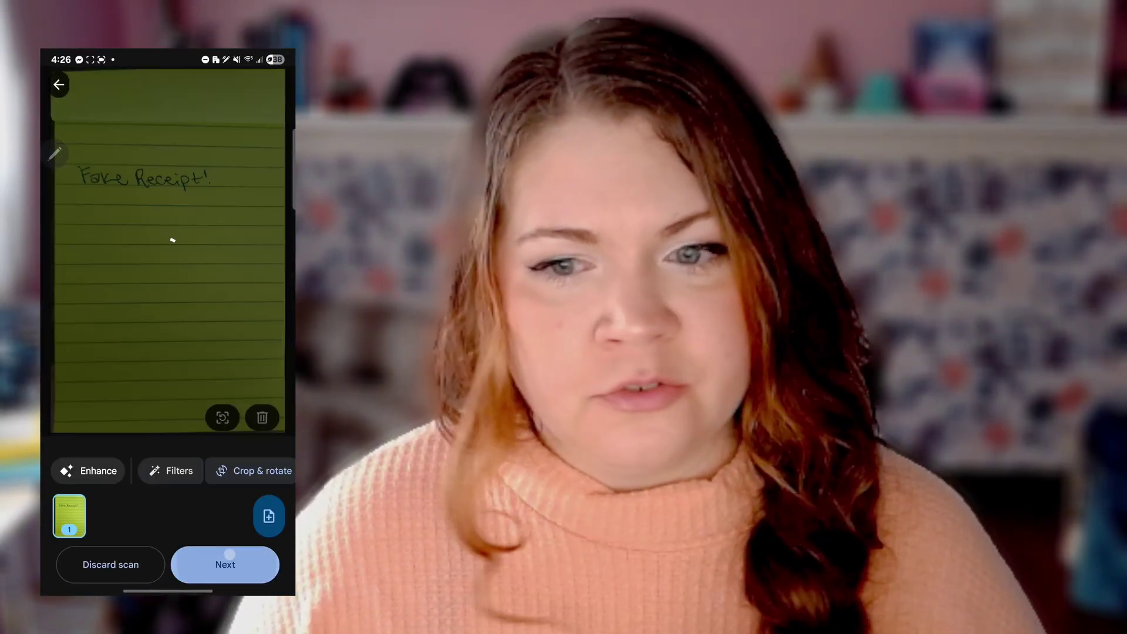
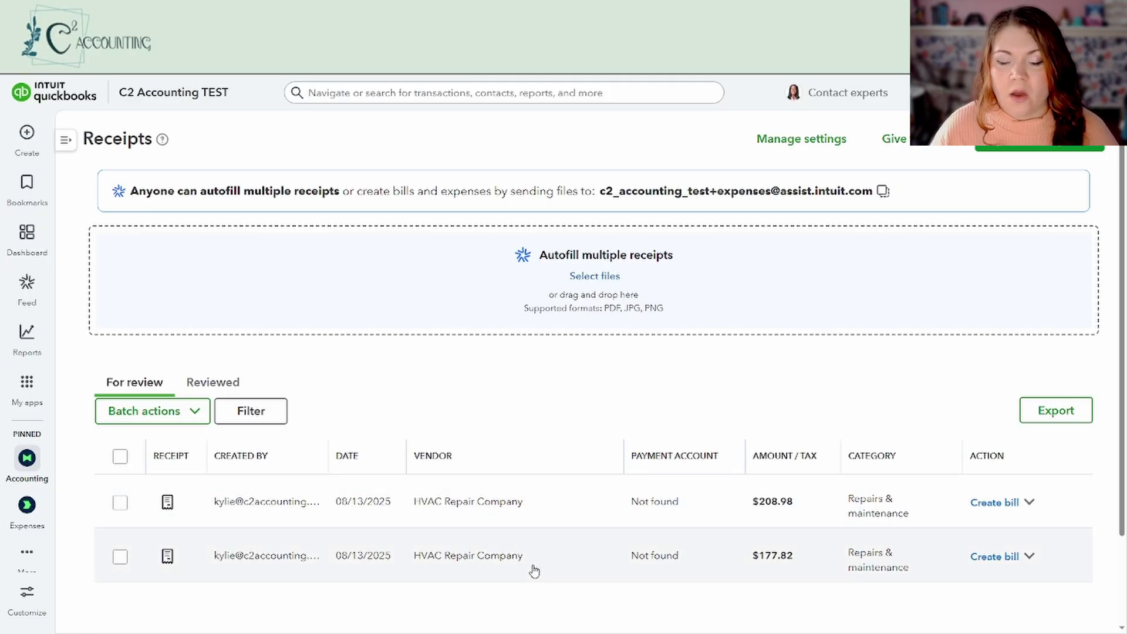
- Record the $177.82 HVAC Repair Company receipt as an Expense paid from Checking Account, then save and close it
{"action": "left_click", "coordinate": [514, 563]}
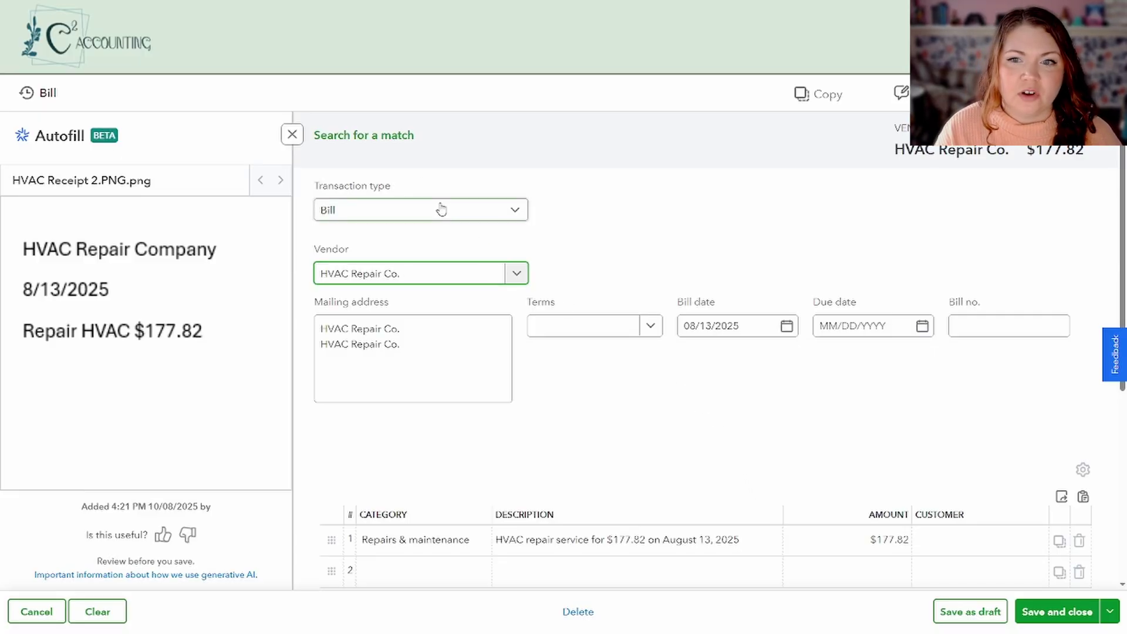
{"action": "left_click", "coordinate": [419, 215]}
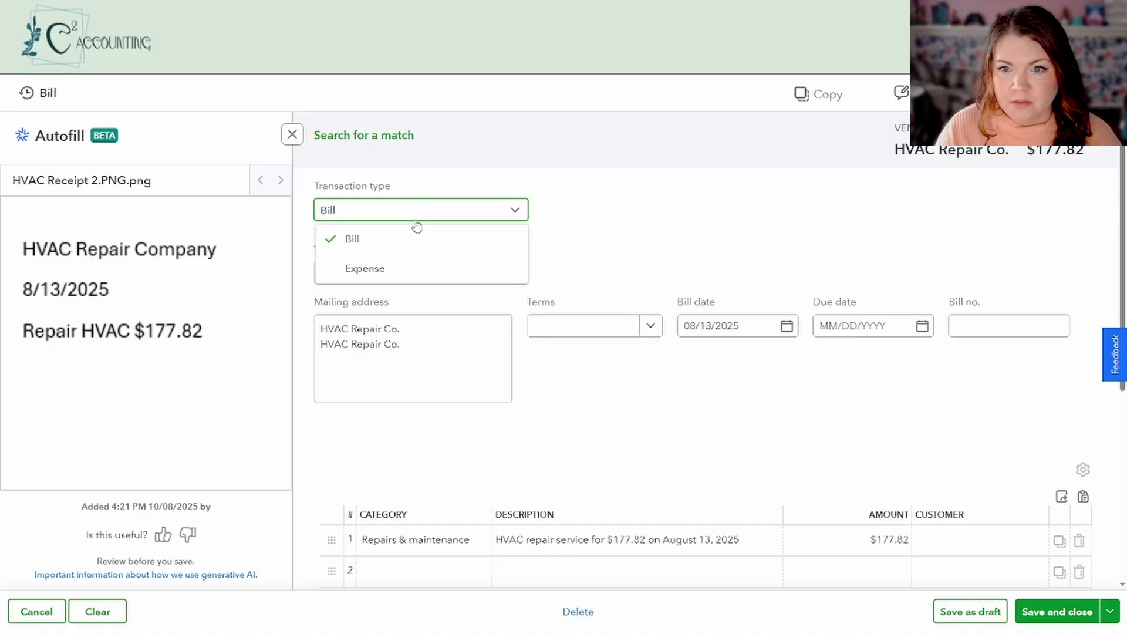
{"action": "left_click", "coordinate": [363, 268]}
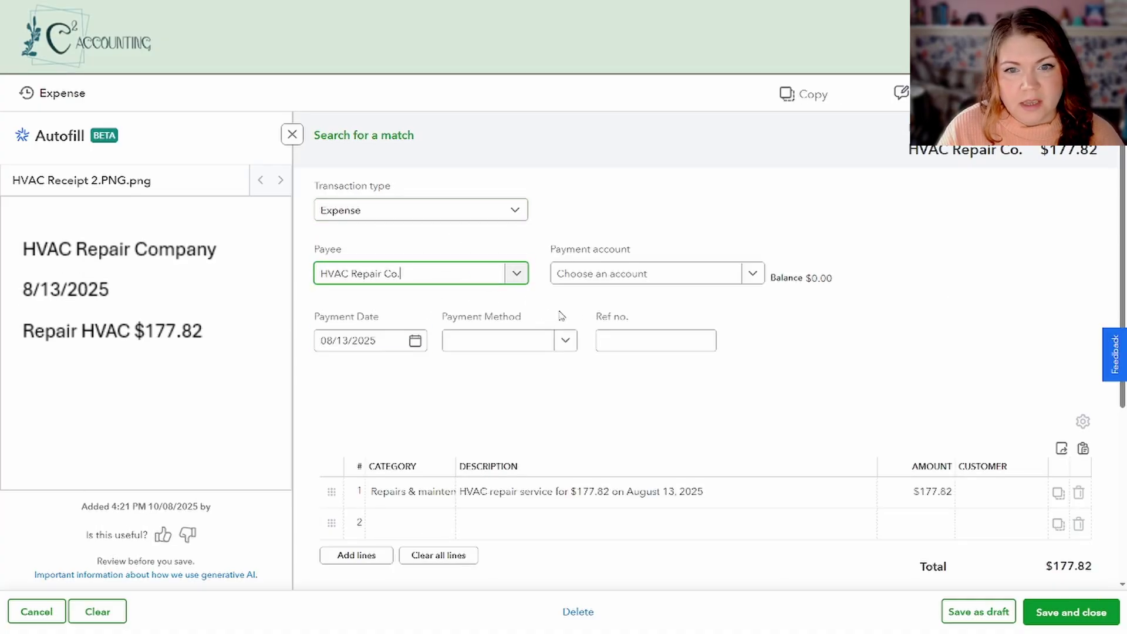
{"action": "left_click", "coordinate": [578, 274]}
{"action": "left_click", "coordinate": [602, 355]}
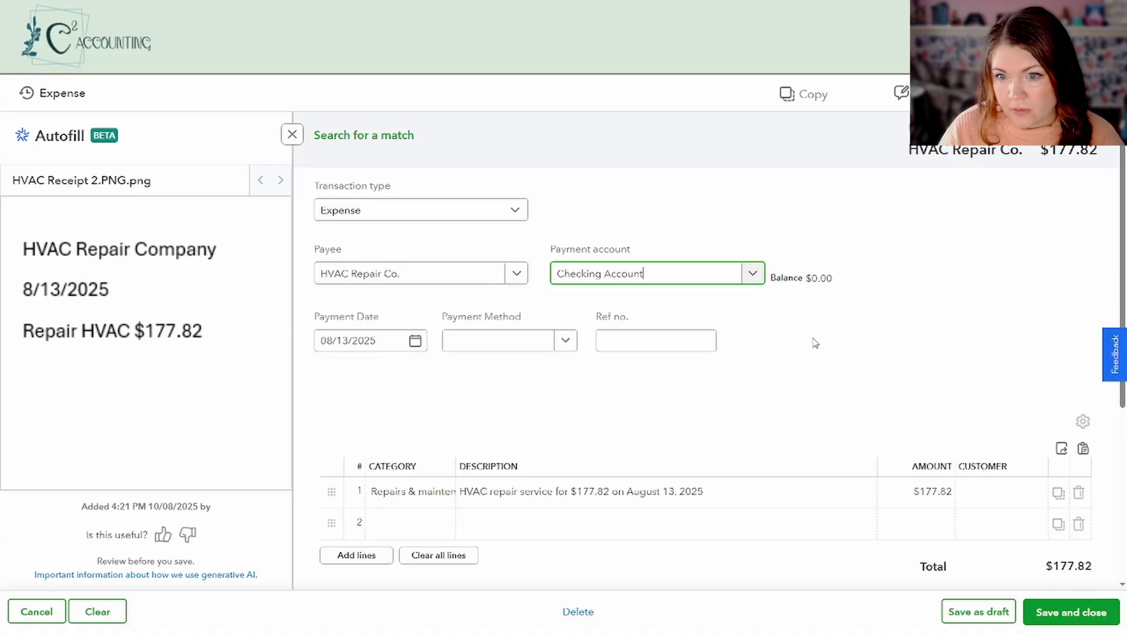
{"action": "scroll", "coordinate": [470, 290], "scroll_direction": "down", "scroll_amount": 3}
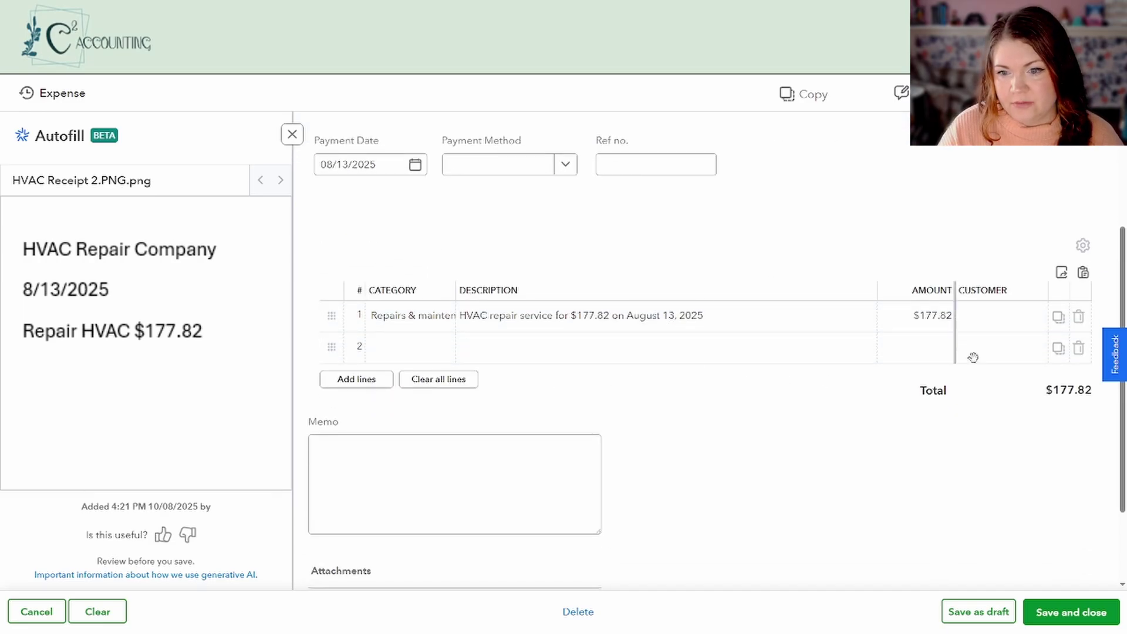
{"action": "scroll", "coordinate": [935, 552], "scroll_direction": "down", "scroll_amount": 1}
{"action": "scroll", "coordinate": [935, 552], "scroll_direction": "down", "scroll_amount": 1}
{"action": "left_click", "coordinate": [1071, 612]}
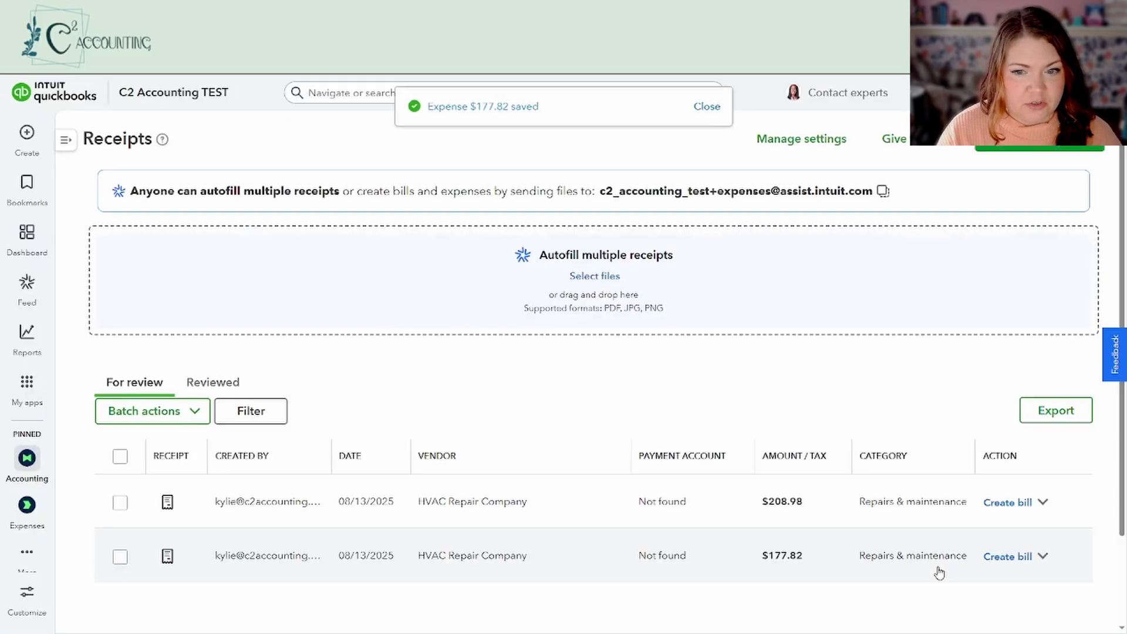
- Return to the bank transactions and search the pending checking account entries for hvac
{"action": "left_click", "coordinate": [26, 384]}
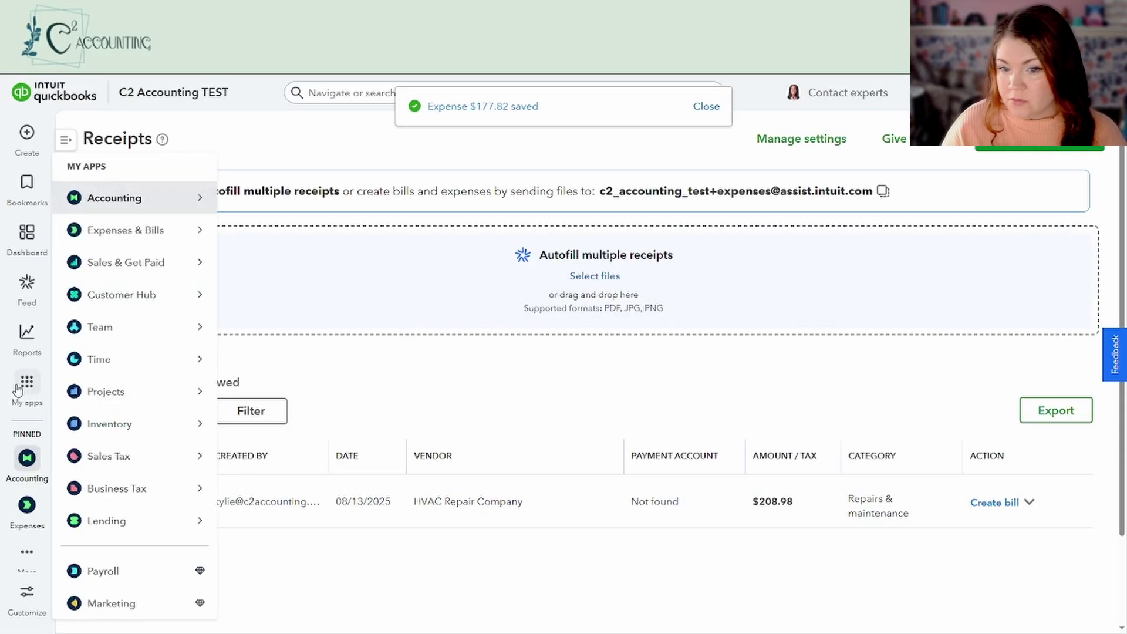
{"action": "mouse_move", "coordinate": [162, 201]}
{"action": "left_click", "coordinate": [261, 203]}
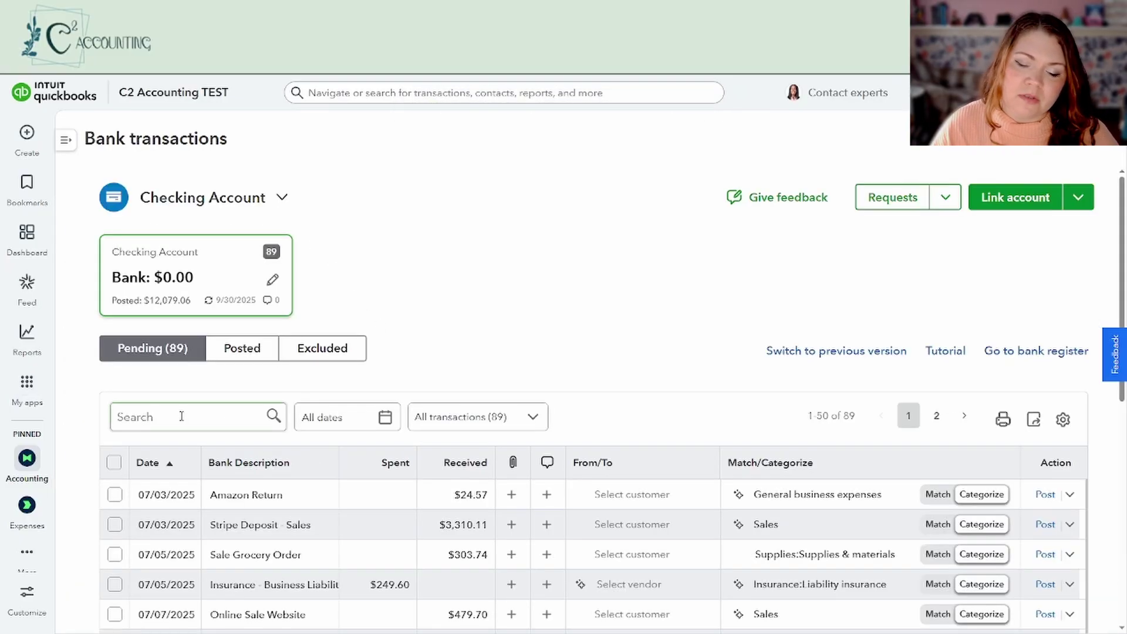
{"action": "left_click", "coordinate": [176, 416]}
{"action": "type", "text": "hvac"}
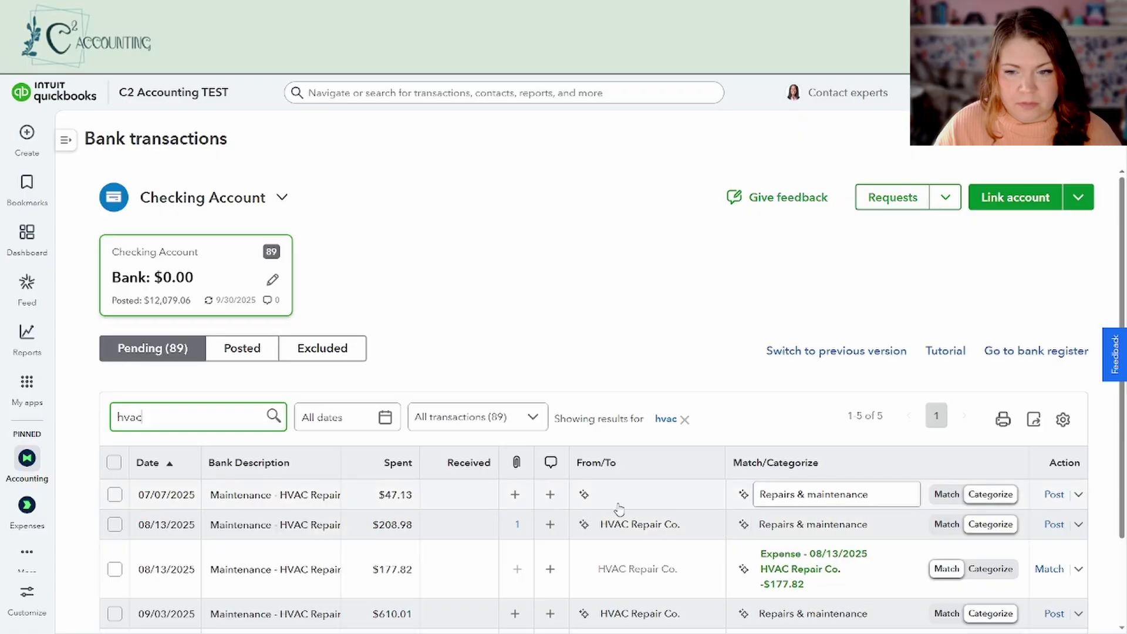
{"action": "scroll", "coordinate": [619, 508], "scroll_direction": "down", "scroll_amount": 2}
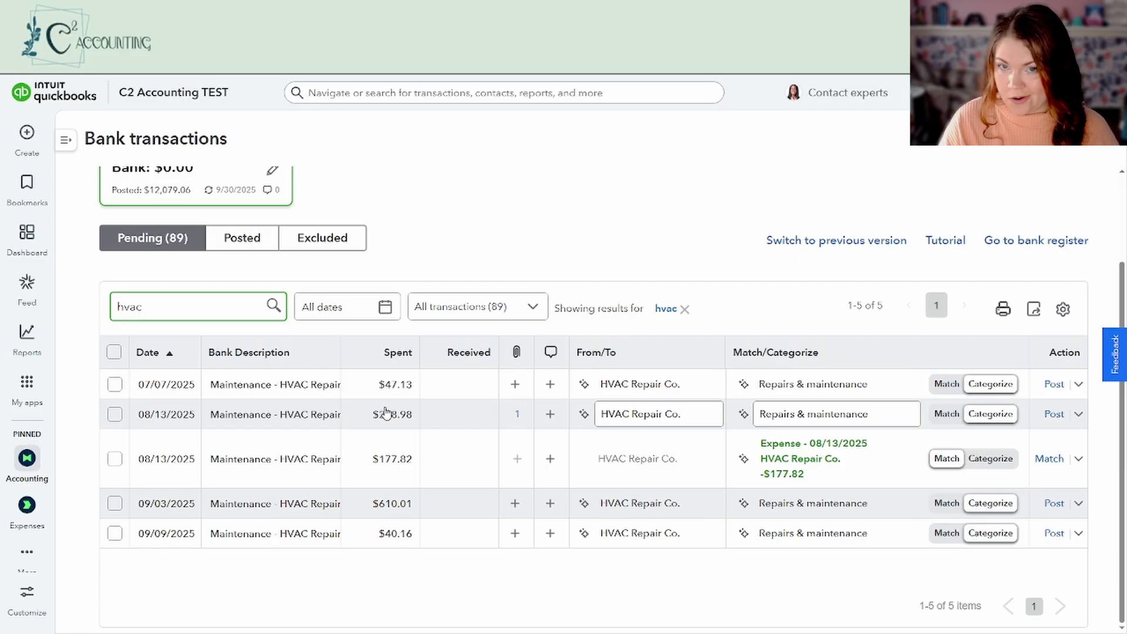
- Open the $208.98 HVAC repair transaction, view its attached receipt HVAC Receipt 1.PNG.png, and post the transaction
{"action": "left_click", "coordinate": [294, 418]}
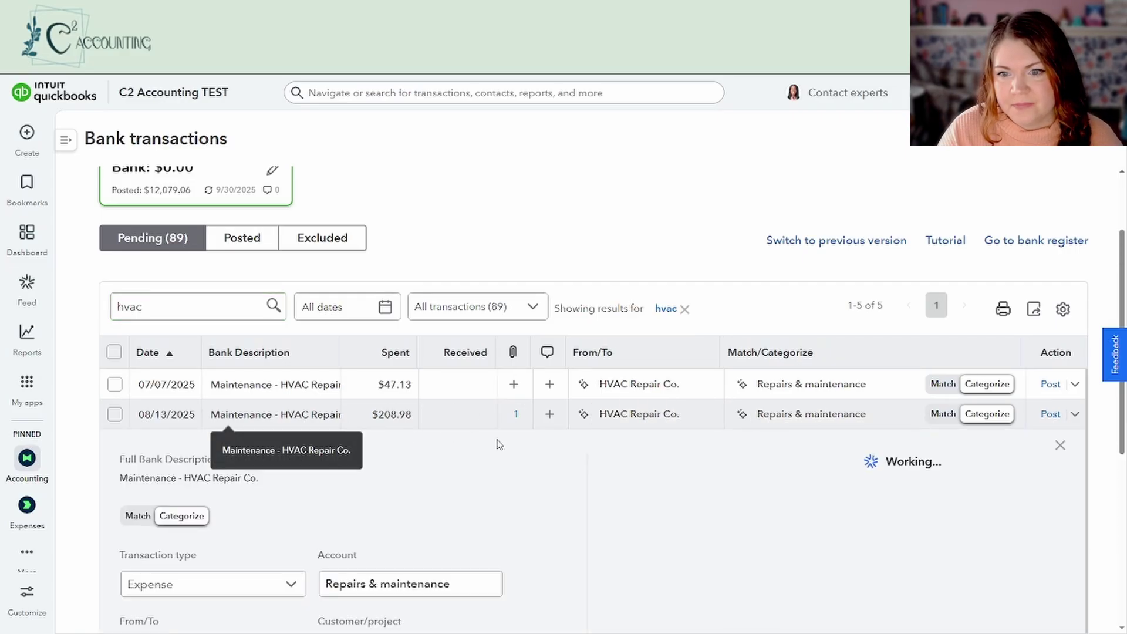
{"action": "scroll", "coordinate": [423, 537], "scroll_direction": "down", "scroll_amount": 5}
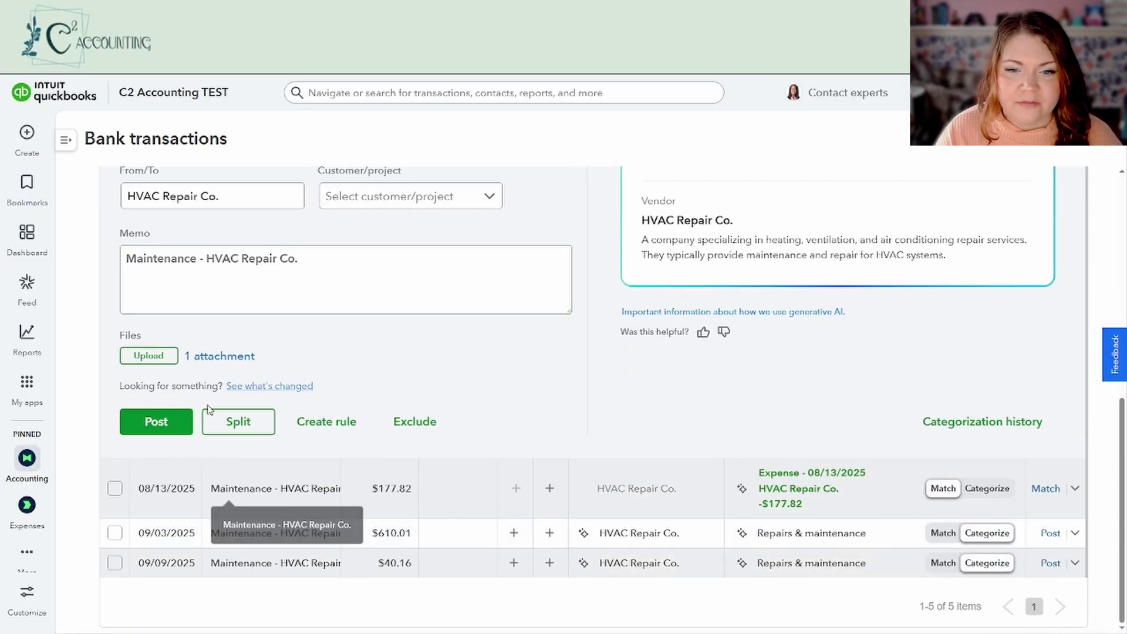
{"action": "left_click", "coordinate": [206, 356]}
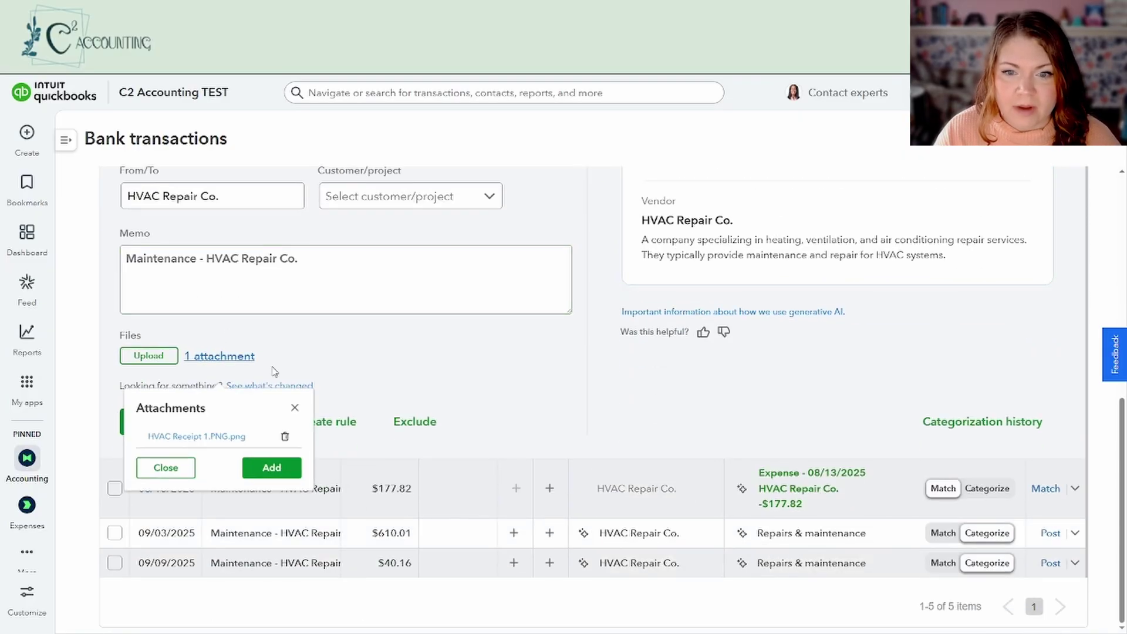
{"action": "left_click", "coordinate": [197, 436]}
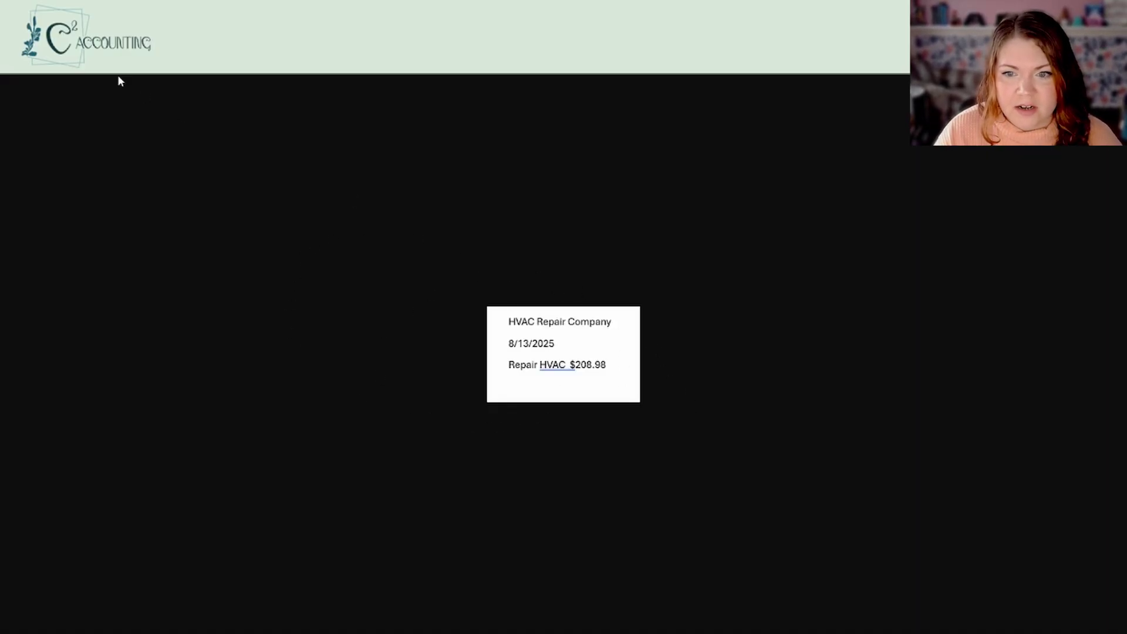
{"action": "key", "text": "Escape"}
{"action": "scroll", "coordinate": [545, 385], "scroll_direction": "up", "scroll_amount": 4}
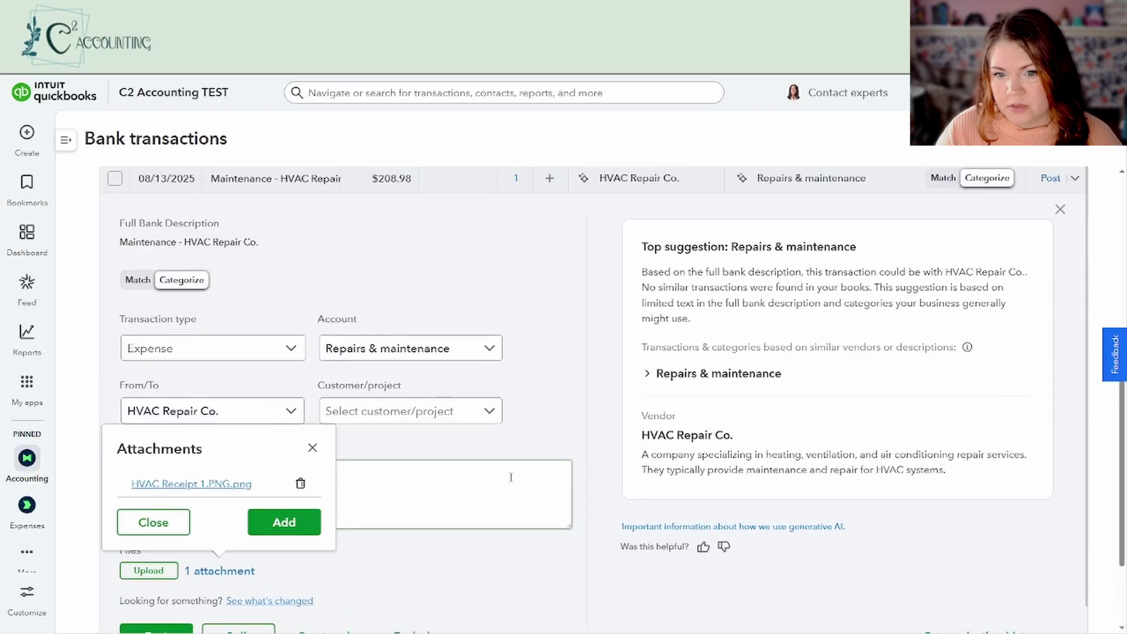
{"action": "left_click", "coordinate": [313, 451]}
{"action": "scroll", "coordinate": [435, 415], "scroll_direction": "down", "scroll_amount": 3}
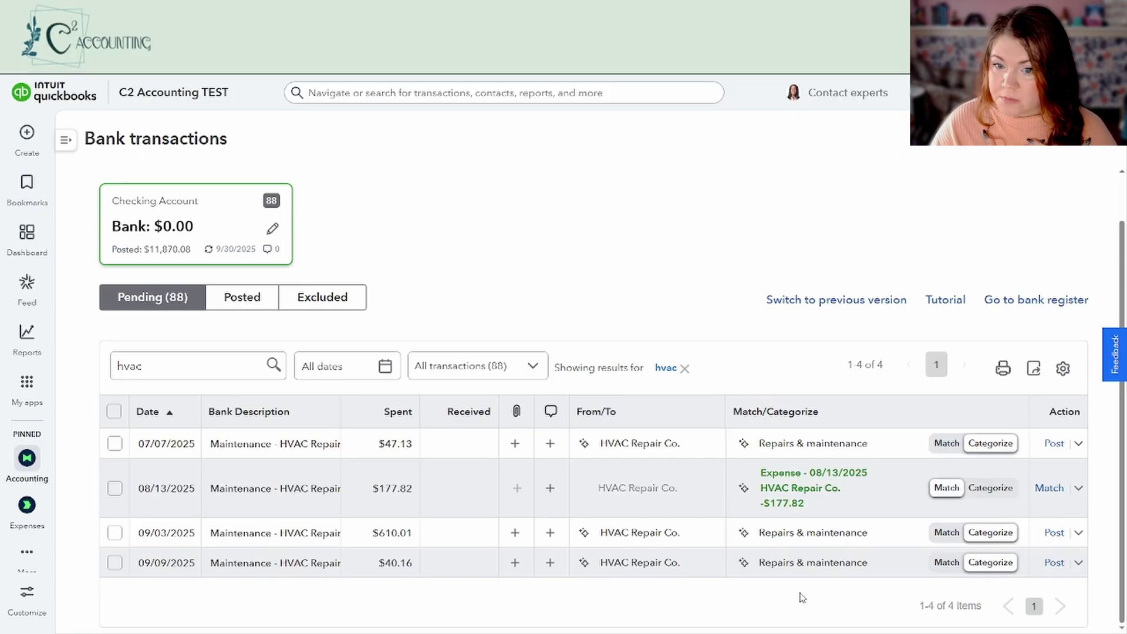
{"action": "left_click", "coordinate": [27, 384]}
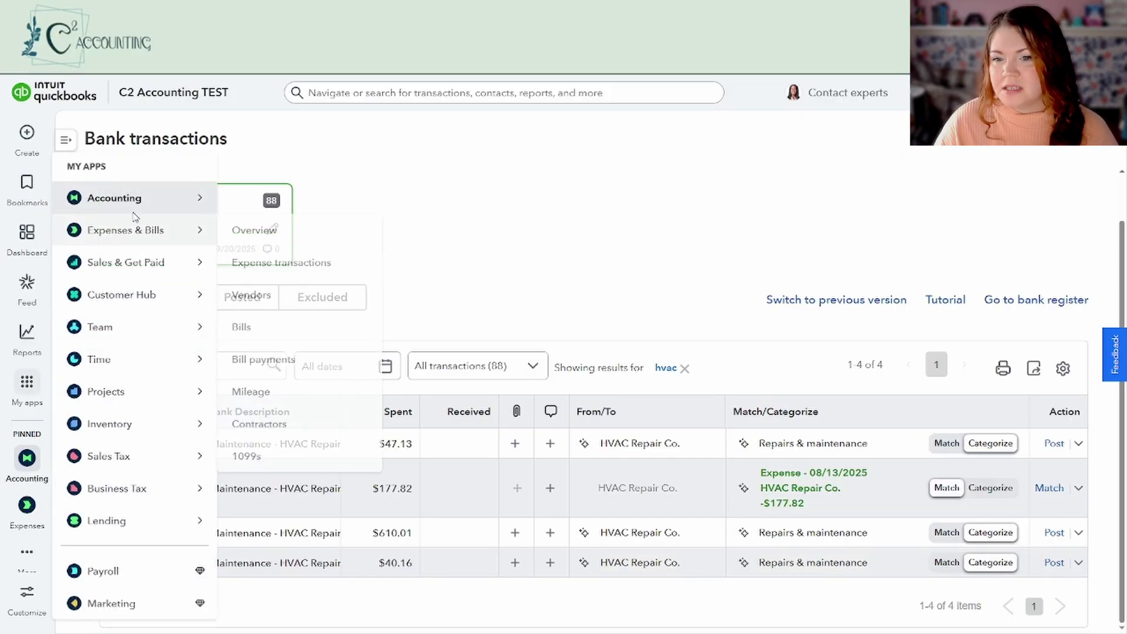
{"action": "mouse_move", "coordinate": [199, 205]}
{"action": "left_click", "coordinate": [264, 260]}
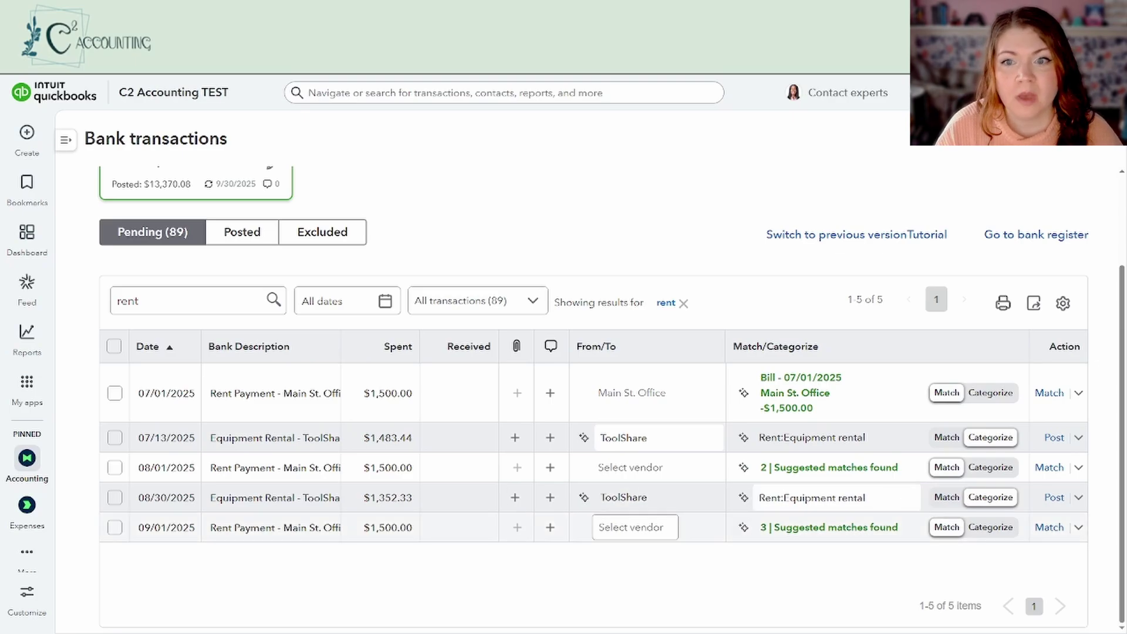
{"action": "left_click", "coordinate": [27, 134]}
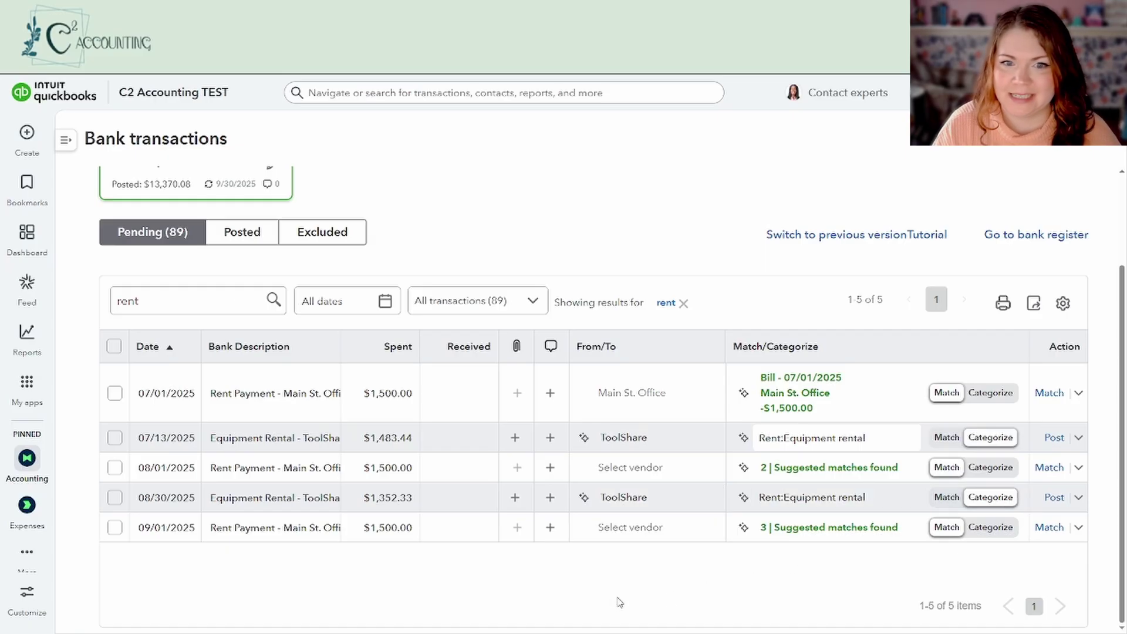
- Check the suggested vendor and category of the 08/30/2025 ToolShare equipment rental transaction
{"action": "left_click", "coordinate": [712, 497]}
{"action": "left_click", "coordinate": [712, 498]}
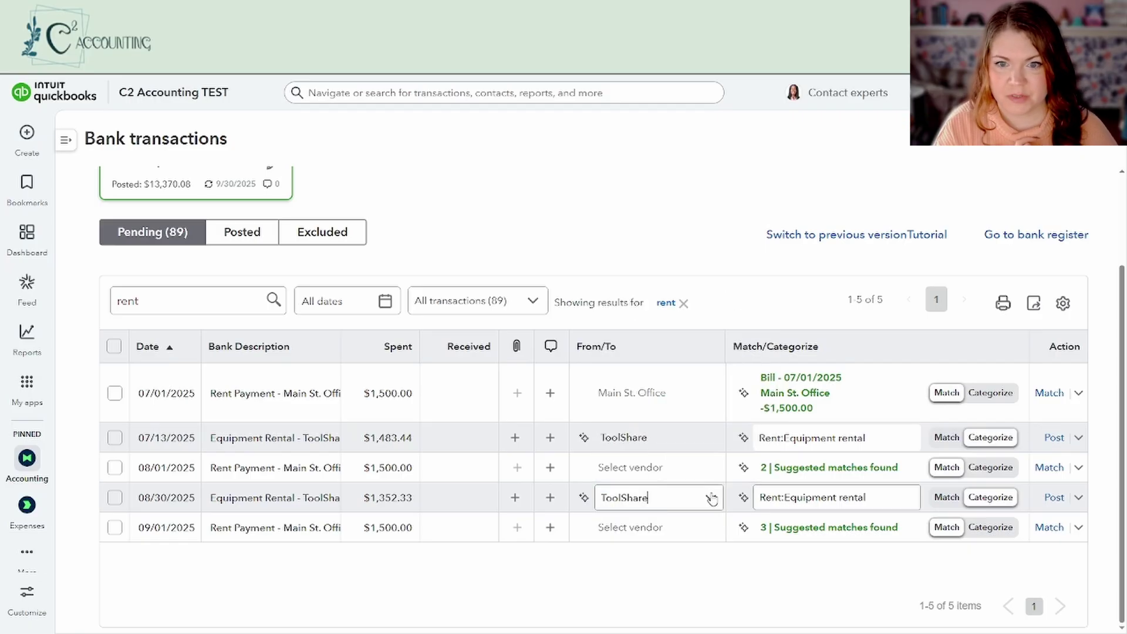
{"action": "left_click", "coordinate": [908, 501]}
{"action": "left_click", "coordinate": [909, 503]}
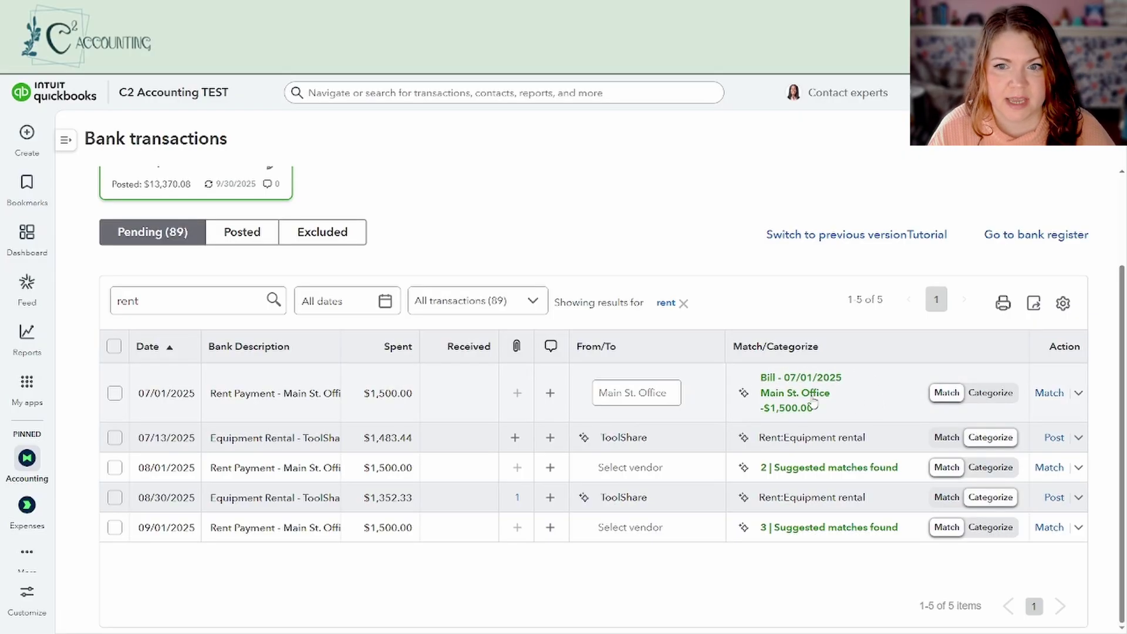
- Open the 07/01/2025 Main St. Office rent payment and review its suggested bill match
{"action": "left_click", "coordinate": [299, 403]}
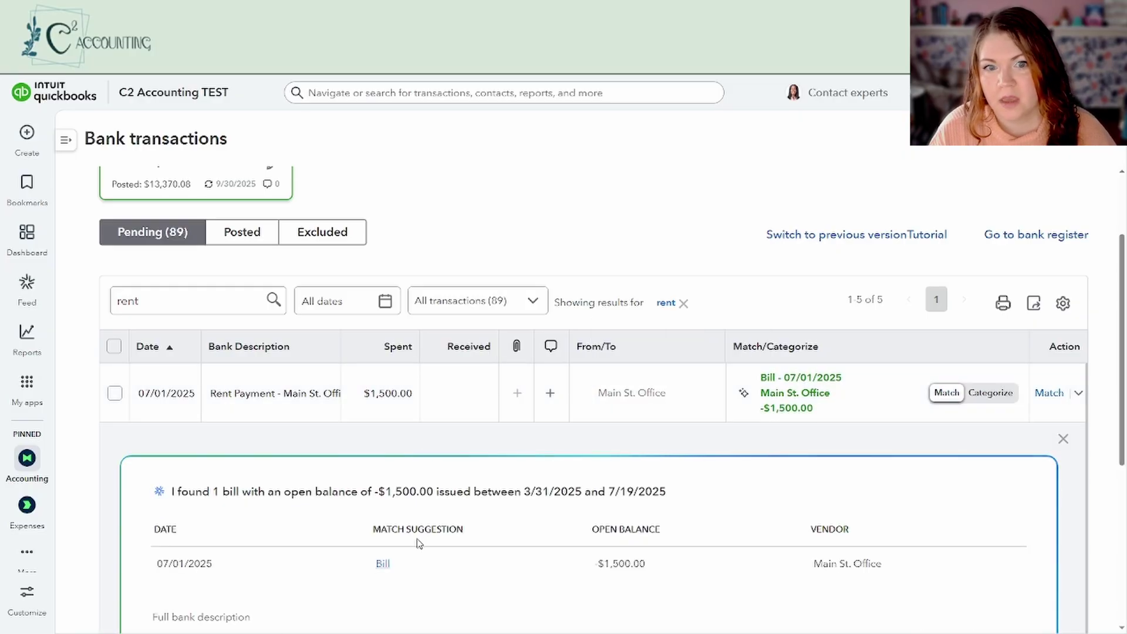
{"action": "scroll", "coordinate": [547, 454], "scroll_direction": "down", "scroll_amount": 4}
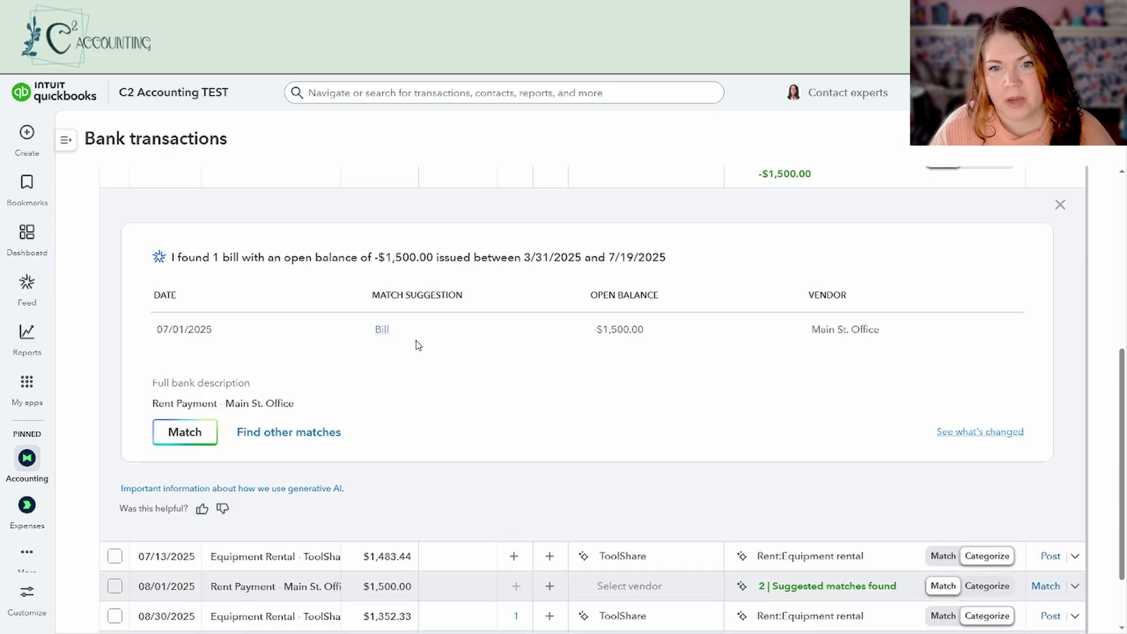
{"action": "scroll", "coordinate": [382, 411], "scroll_direction": "up", "scroll_amount": 1}
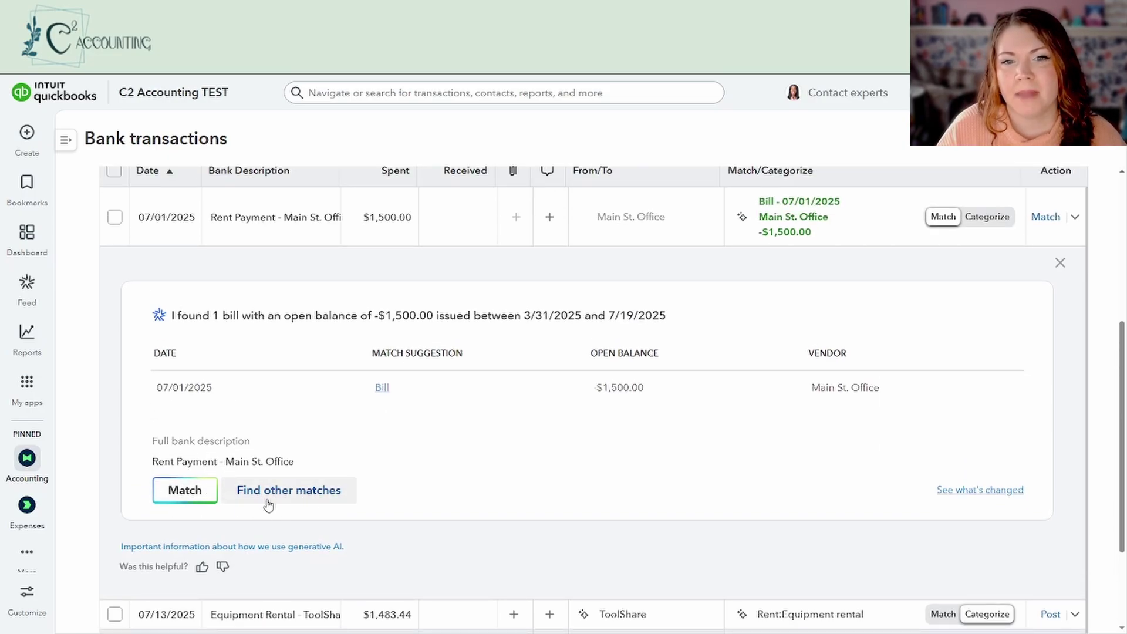
- Find other matches for the 07/01/2025 rent payment, select the 07/01/2025 Main St. Office bill of $1,500.00, and match it
{"action": "left_click", "coordinate": [300, 492]}
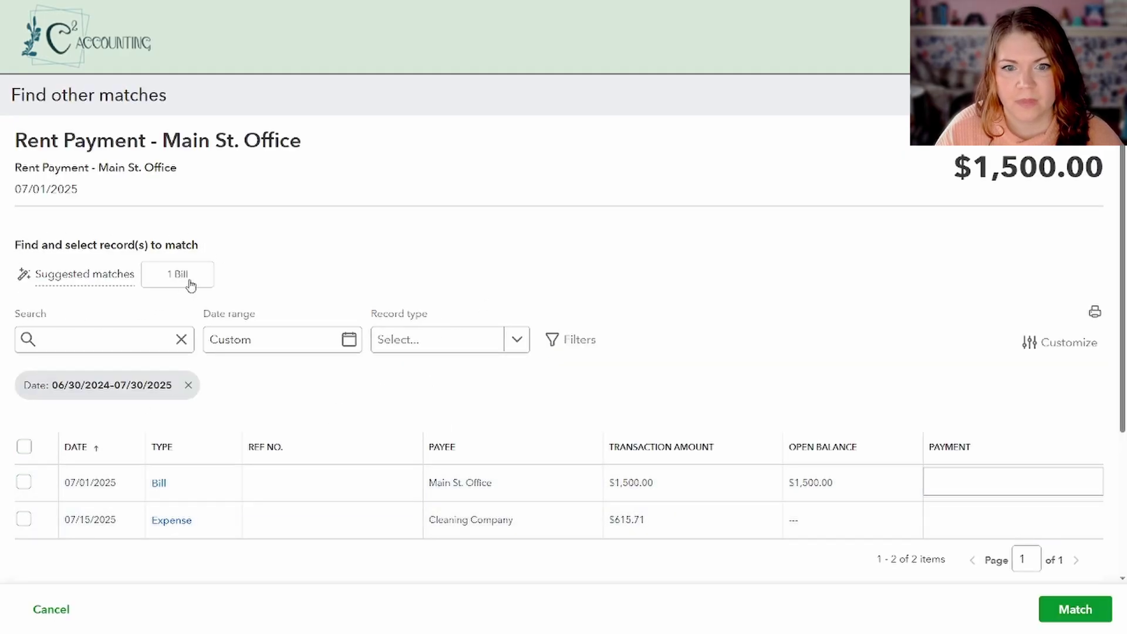
{"action": "left_click", "coordinate": [24, 482]}
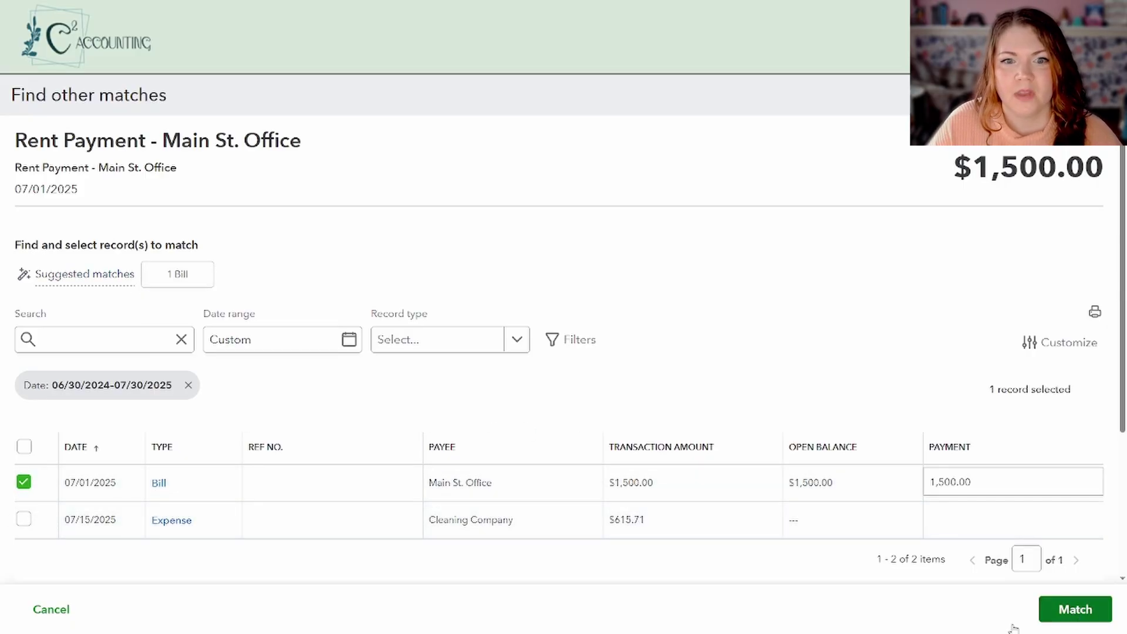
{"action": "left_click", "coordinate": [1075, 609]}
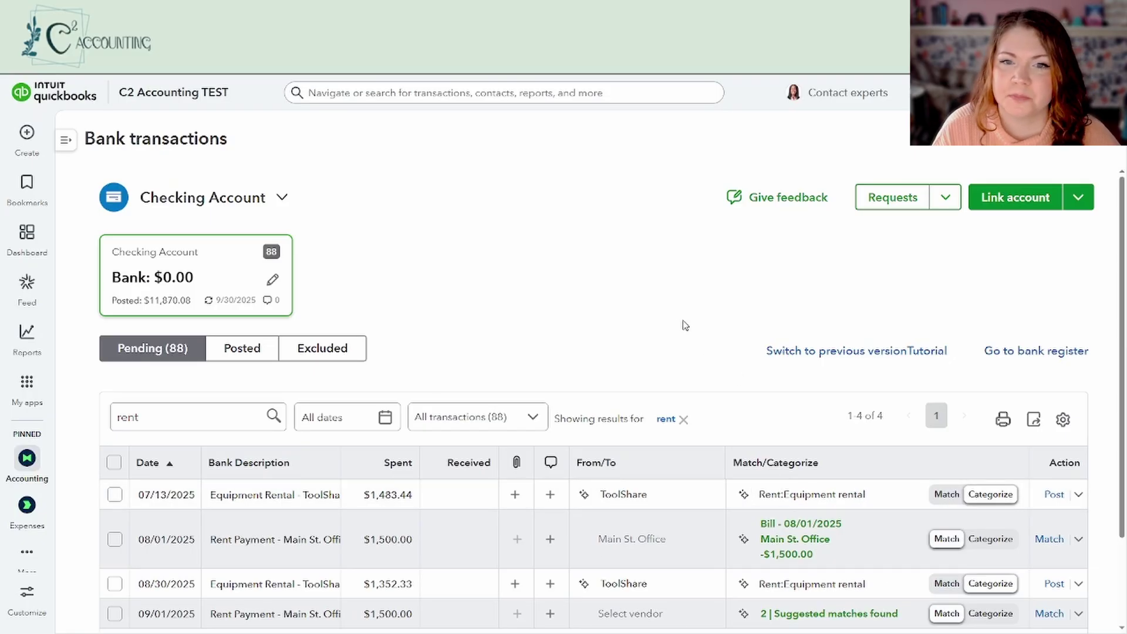
- Review the suggested bills for the 09/01/2025 rent payment, select the 09/01/2025 bill, and close the details without matching
{"action": "scroll", "coordinate": [683, 322], "scroll_direction": "down", "scroll_amount": 1}
{"action": "scroll", "coordinate": [685, 325], "scroll_direction": "down", "scroll_amount": 1}
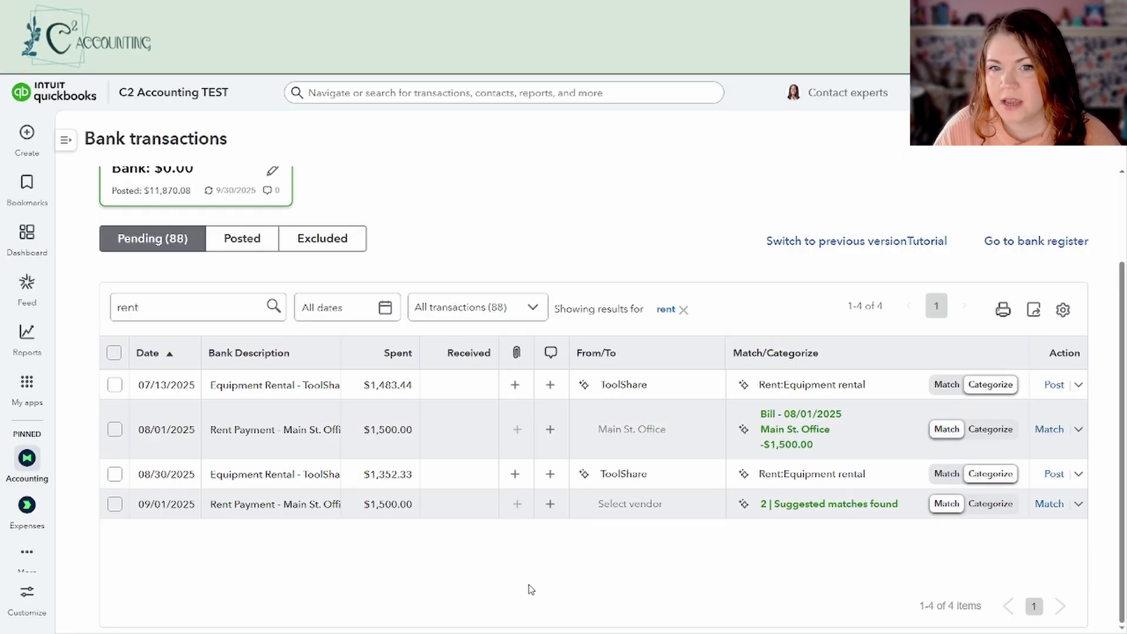
{"action": "left_click", "coordinate": [290, 504]}
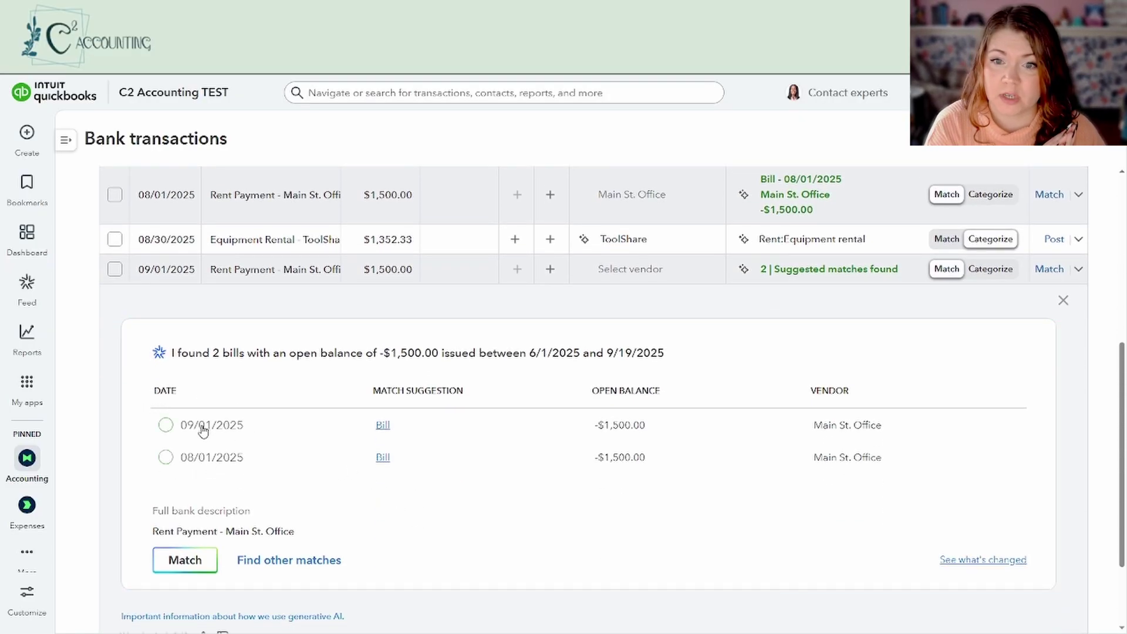
{"action": "left_click", "coordinate": [166, 425]}
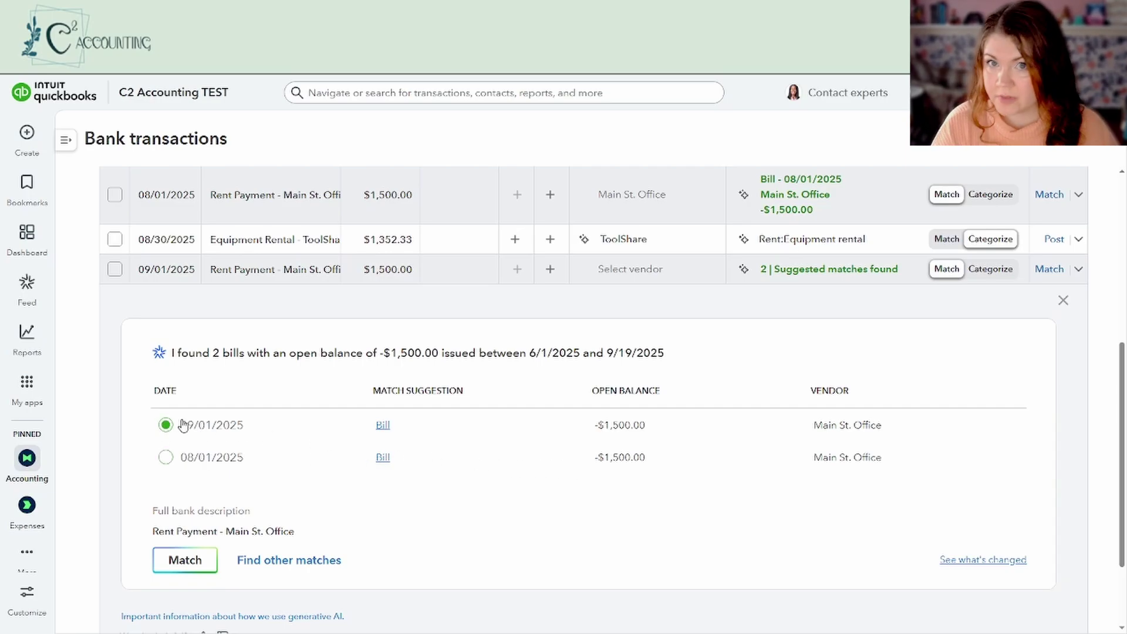
{"action": "left_click", "coordinate": [281, 280]}
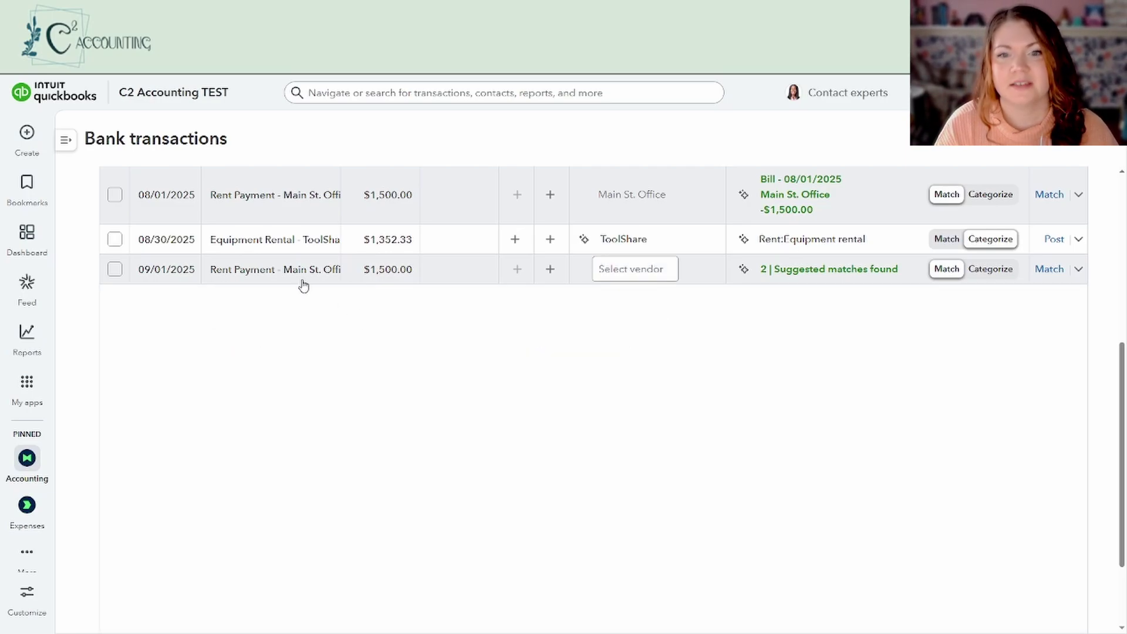
{"action": "scroll", "coordinate": [528, 364], "scroll_direction": "up", "scroll_amount": 2}
{"action": "scroll", "coordinate": [745, 460], "scroll_direction": "up", "scroll_amount": 2}
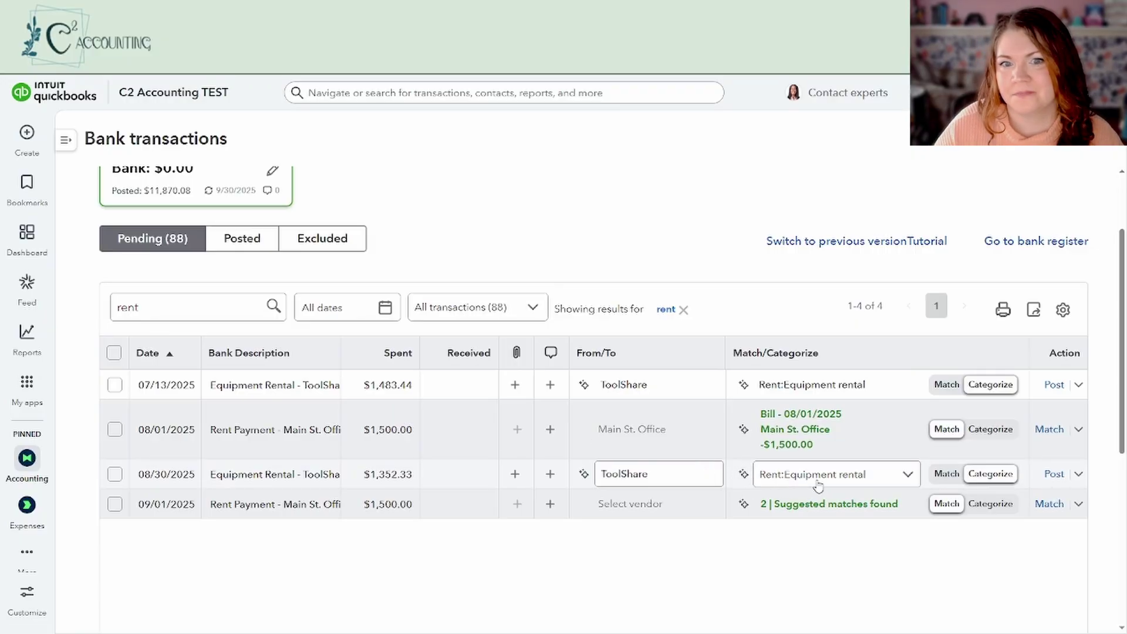
- Open the match search for the 07/13/2025 ToolShare equipment rental transaction and remove its date filter
{"action": "left_click", "coordinate": [288, 389]}
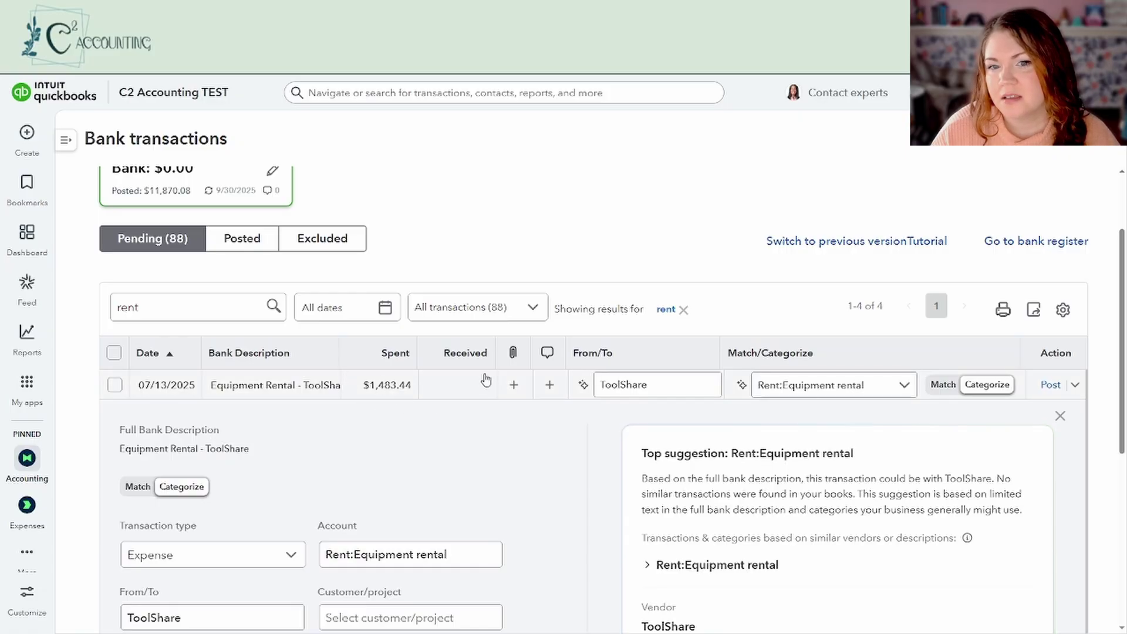
{"action": "left_click", "coordinate": [943, 384]}
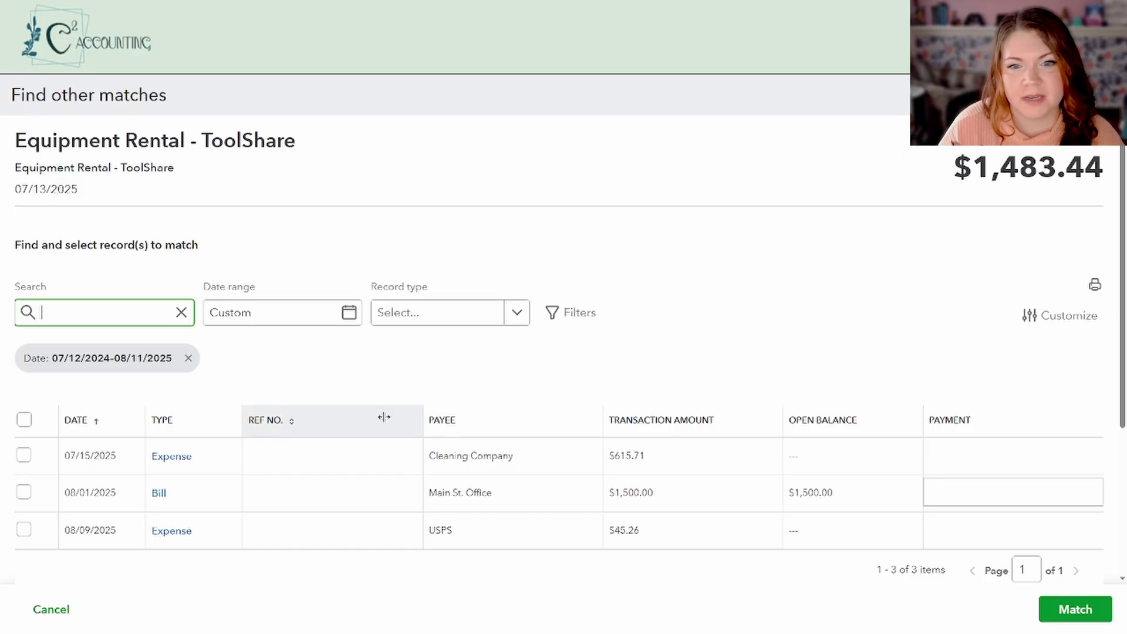
{"action": "left_click", "coordinate": [188, 358]}
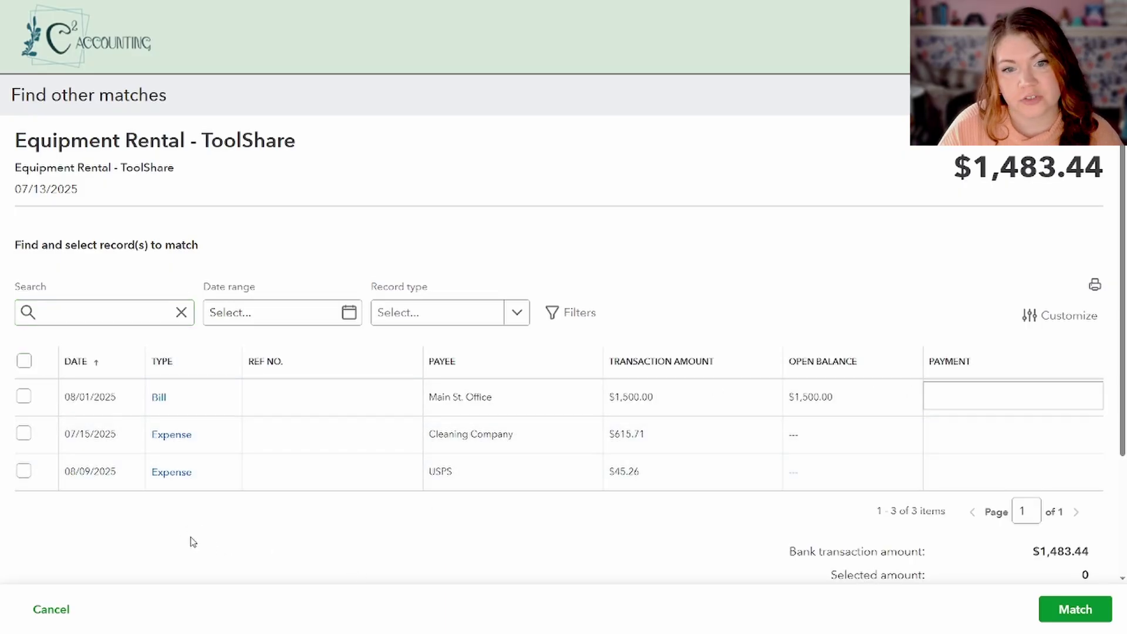
{"action": "scroll", "coordinate": [191, 539], "scroll_direction": "down", "scroll_amount": 3}
{"action": "scroll", "coordinate": [193, 496], "scroll_direction": "up", "scroll_amount": 3}
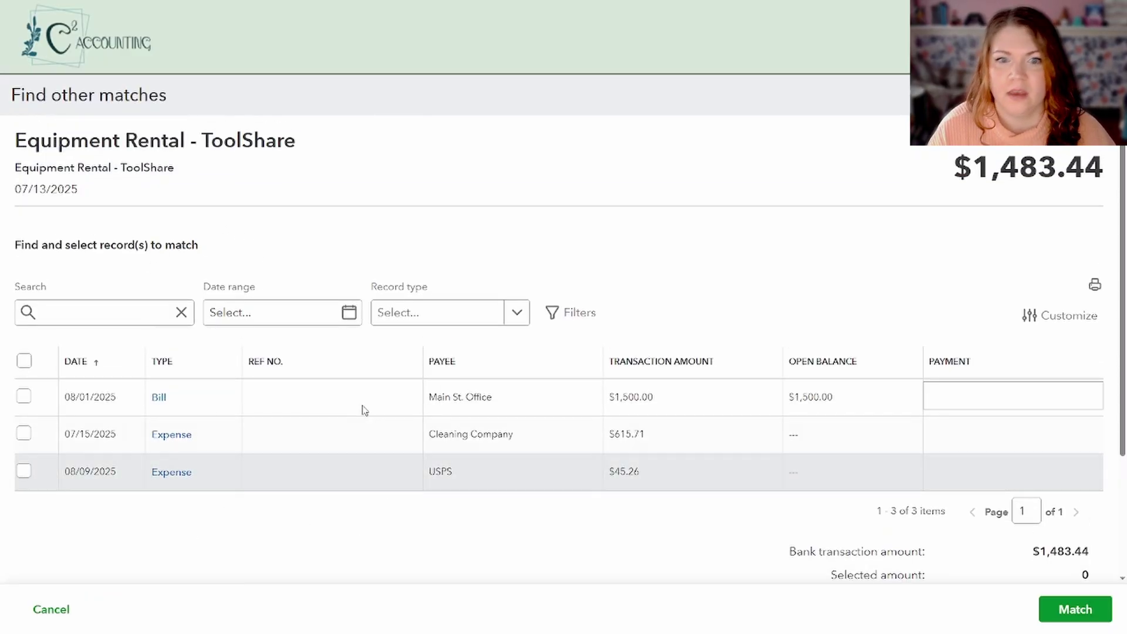
- Filter the matching records to a custom date range from 06/10/2025 to 10/09/2025
{"action": "left_click", "coordinate": [349, 314]}
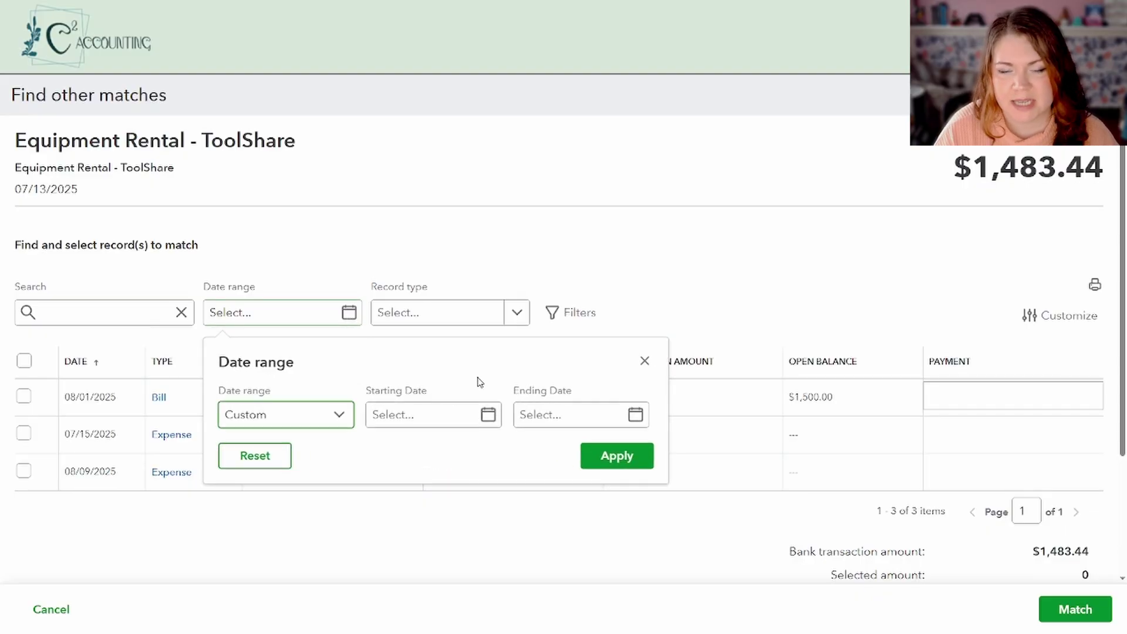
{"action": "left_click", "coordinate": [637, 416]}
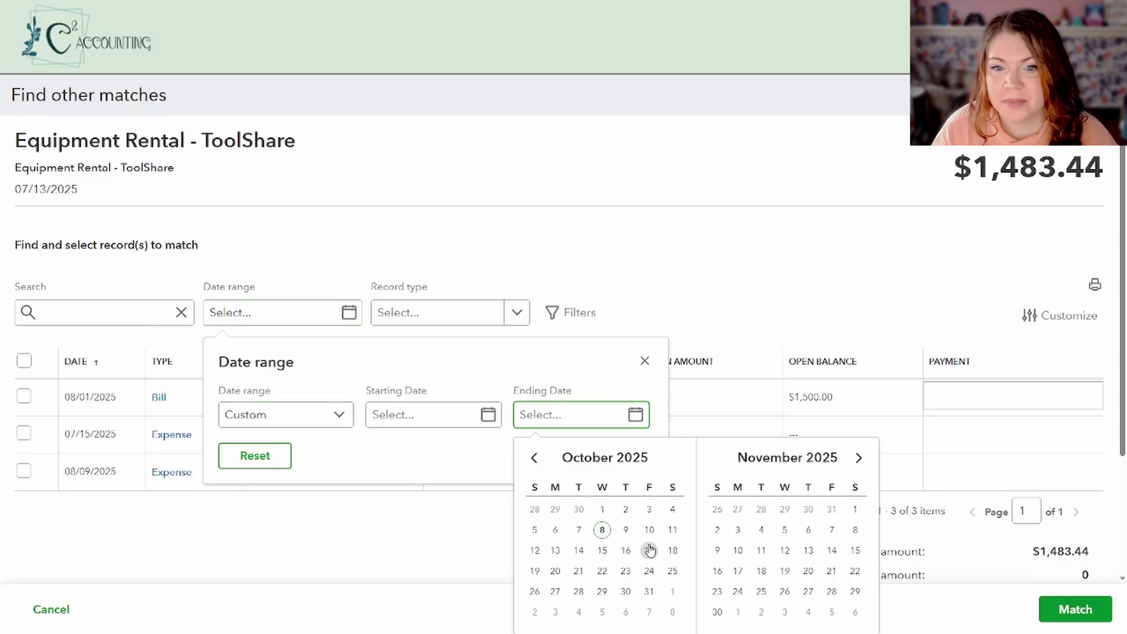
{"action": "left_click", "coordinate": [625, 530]}
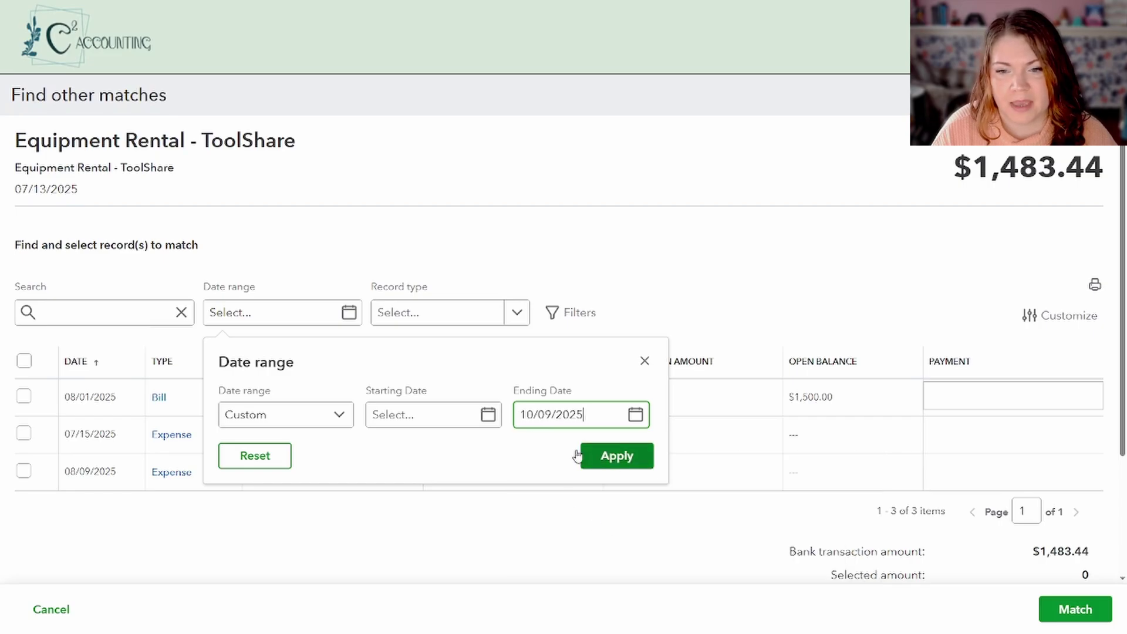
{"action": "left_click", "coordinate": [488, 415]}
{"action": "left_click", "coordinate": [385, 458]}
{"action": "left_click", "coordinate": [385, 458]}
{"action": "left_click", "coordinate": [385, 458]}
{"action": "left_click", "coordinate": [385, 458]}
{"action": "left_click", "coordinate": [430, 528]}
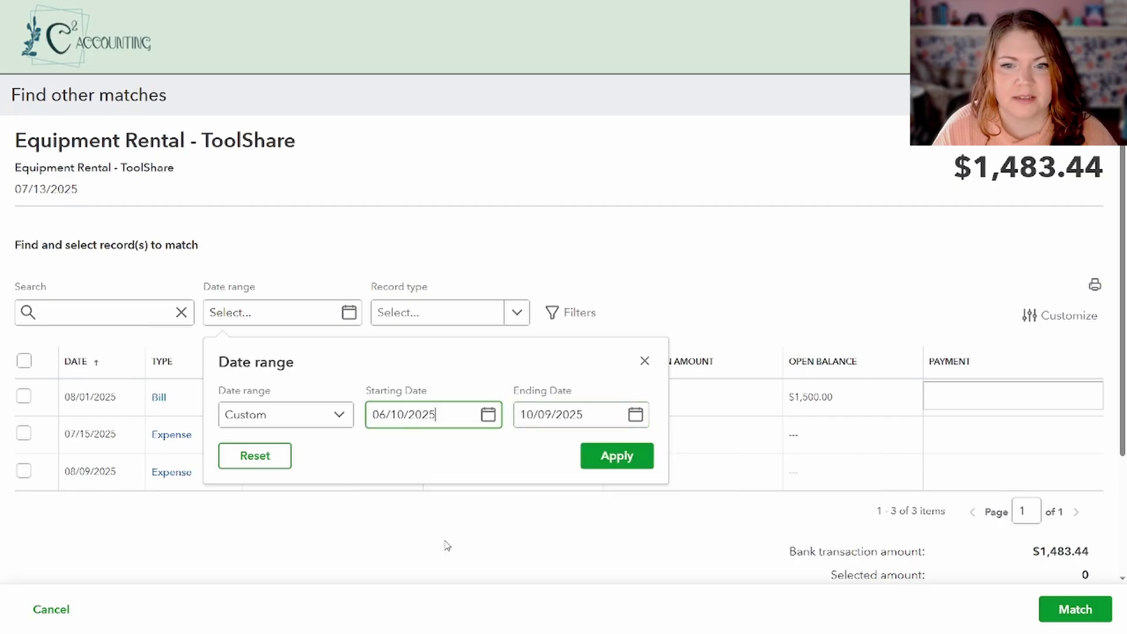
{"action": "left_click", "coordinate": [616, 455]}
- Select the two 08/13/2025 ToolShare bills of $1,100.00 and $383.44 and match them to the equipment rental transaction
{"action": "scroll", "coordinate": [297, 555], "scroll_direction": "down", "scroll_amount": 1}
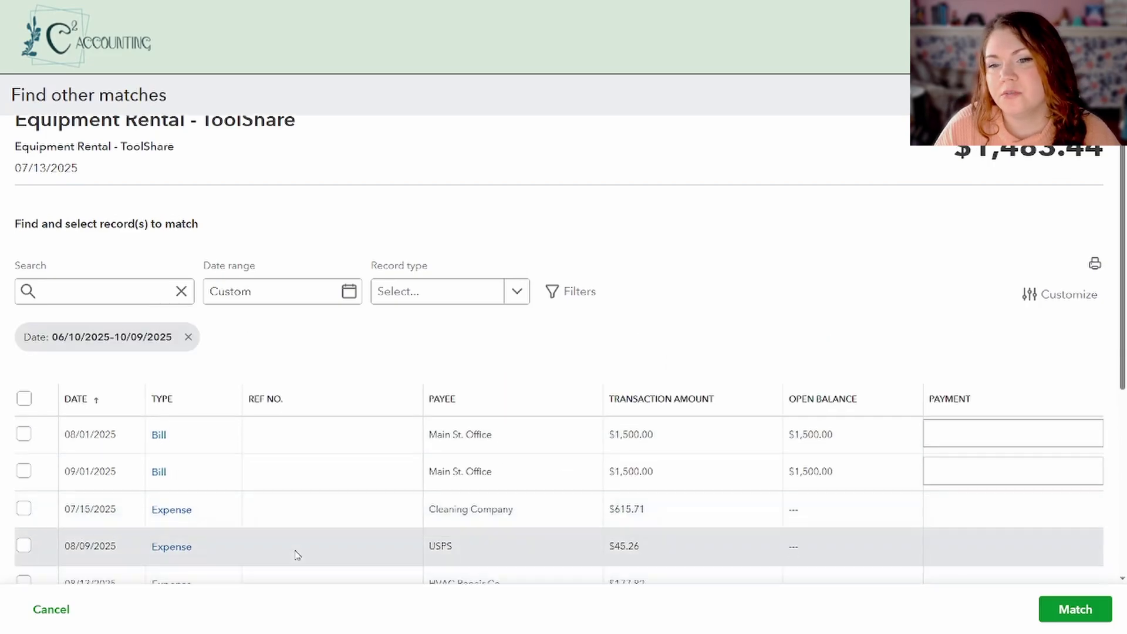
{"action": "scroll", "coordinate": [51, 364], "scroll_direction": "down", "scroll_amount": 2}
{"action": "scroll", "coordinate": [40, 347], "scroll_direction": "down", "scroll_amount": 3}
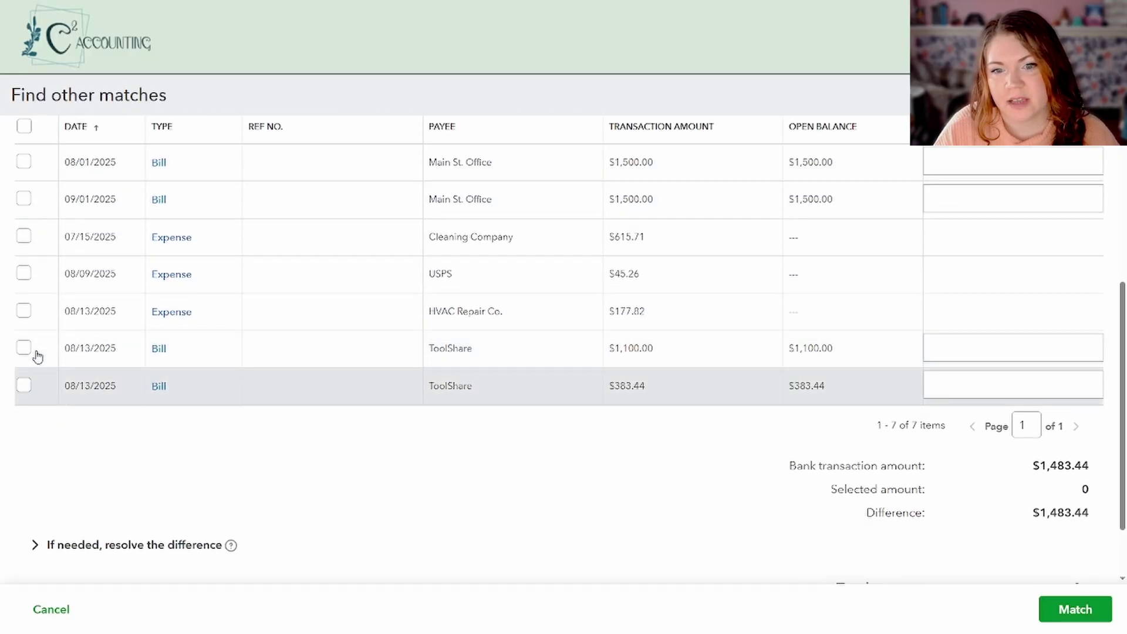
{"action": "left_click", "coordinate": [23, 385]}
{"action": "left_click", "coordinate": [23, 347]}
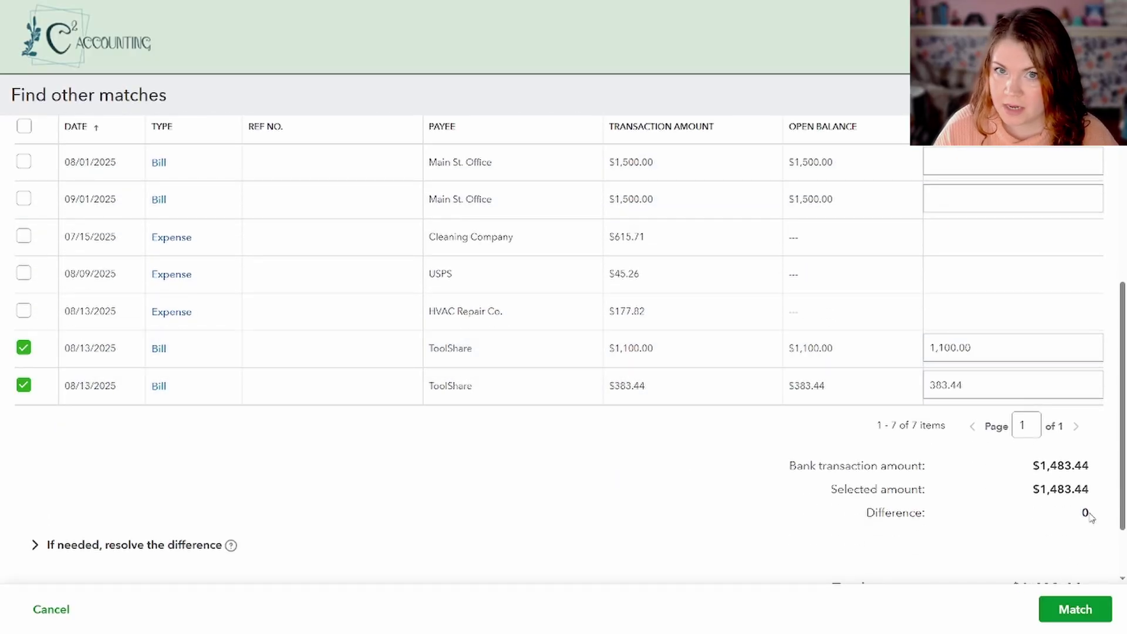
{"action": "scroll", "coordinate": [1089, 515], "scroll_direction": "down", "scroll_amount": 2}
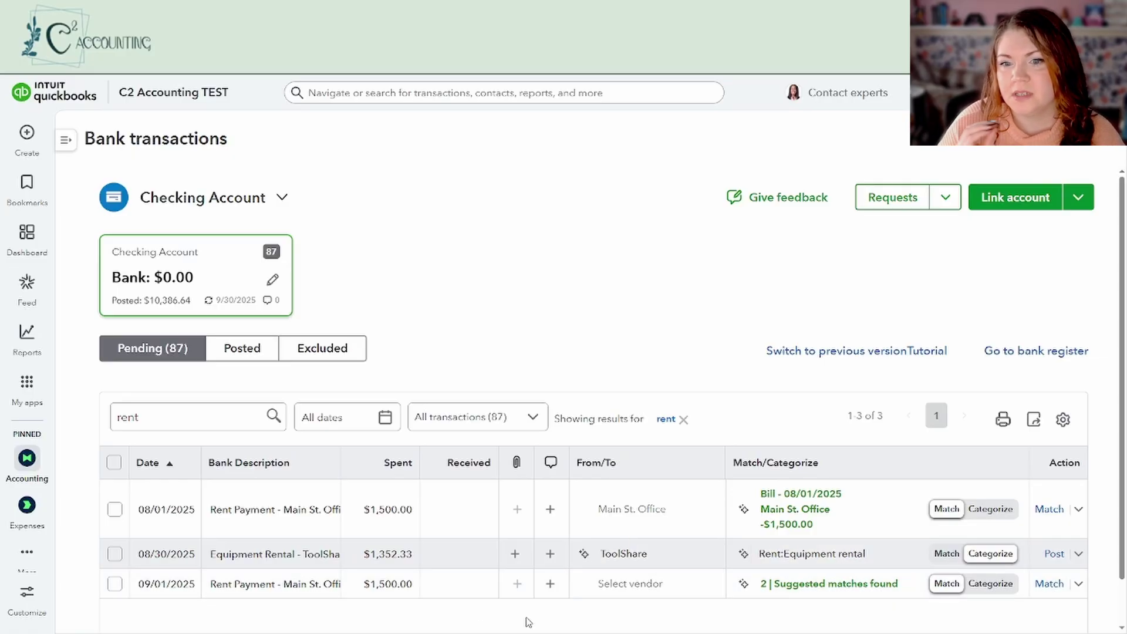
- Clear the rent search and browse the full list of pending transactions down to the July QuickBooks entry
{"action": "left_click", "coordinate": [683, 419]}
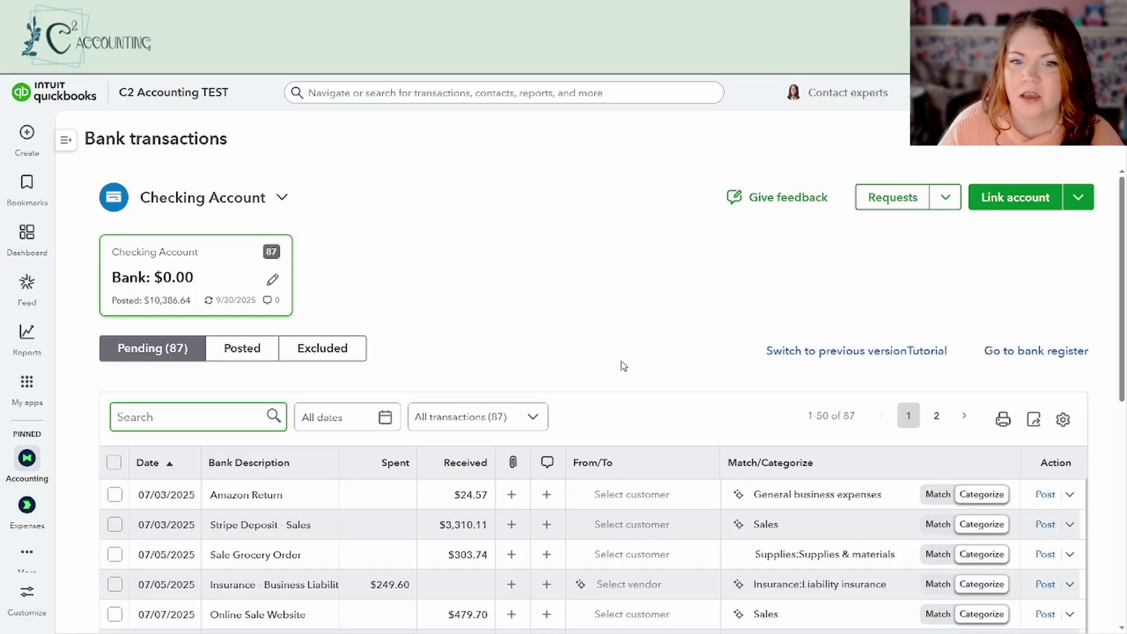
{"action": "scroll", "coordinate": [621, 364], "scroll_direction": "down", "scroll_amount": 10}
{"action": "scroll", "coordinate": [833, 428], "scroll_direction": "up", "scroll_amount": 2}
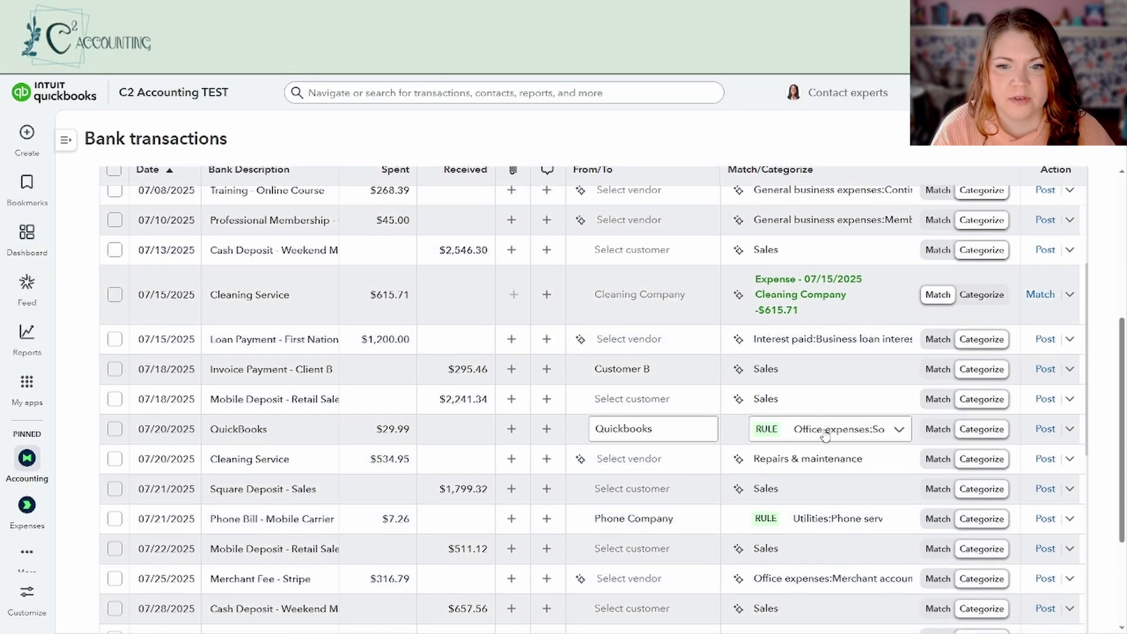